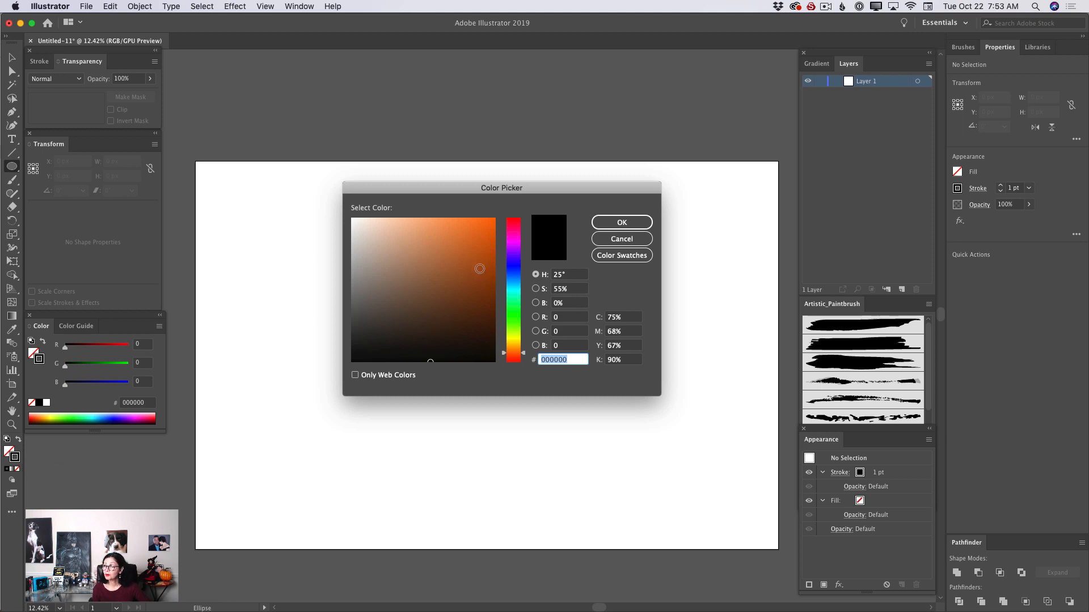
Step: Set the stroke colour to orange FFB000 and the stroke weight to 151 pt
drag(523, 352, 523, 342)
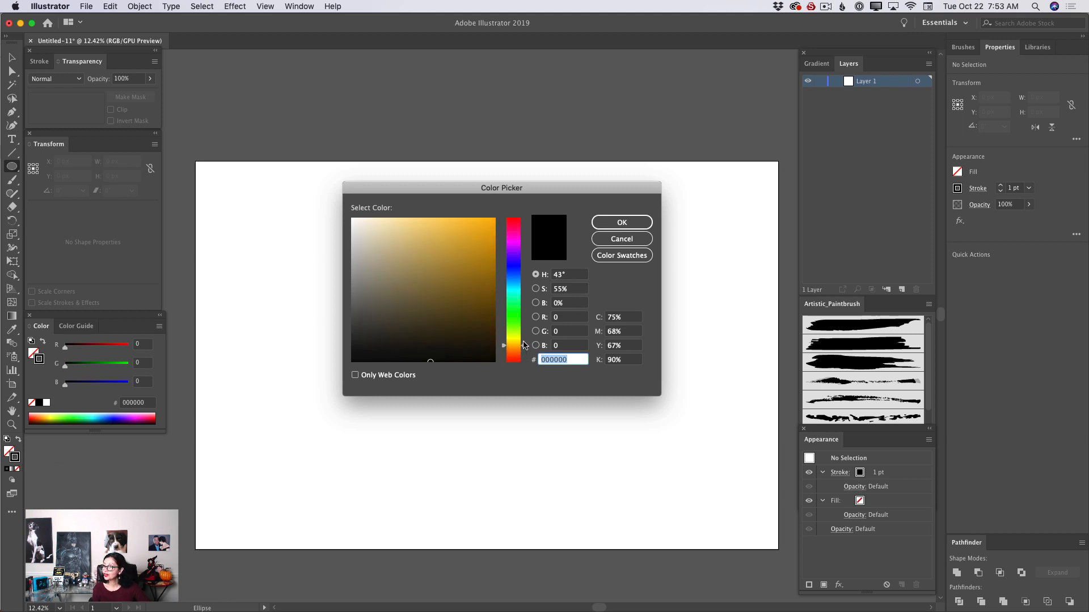
click(494, 219)
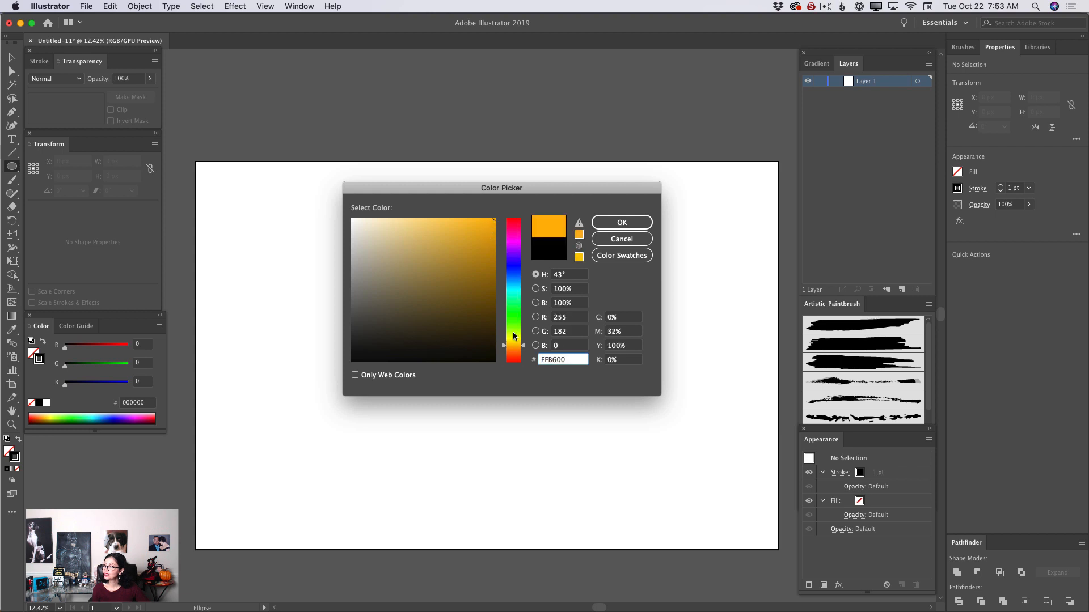
drag(523, 345, 524, 341)
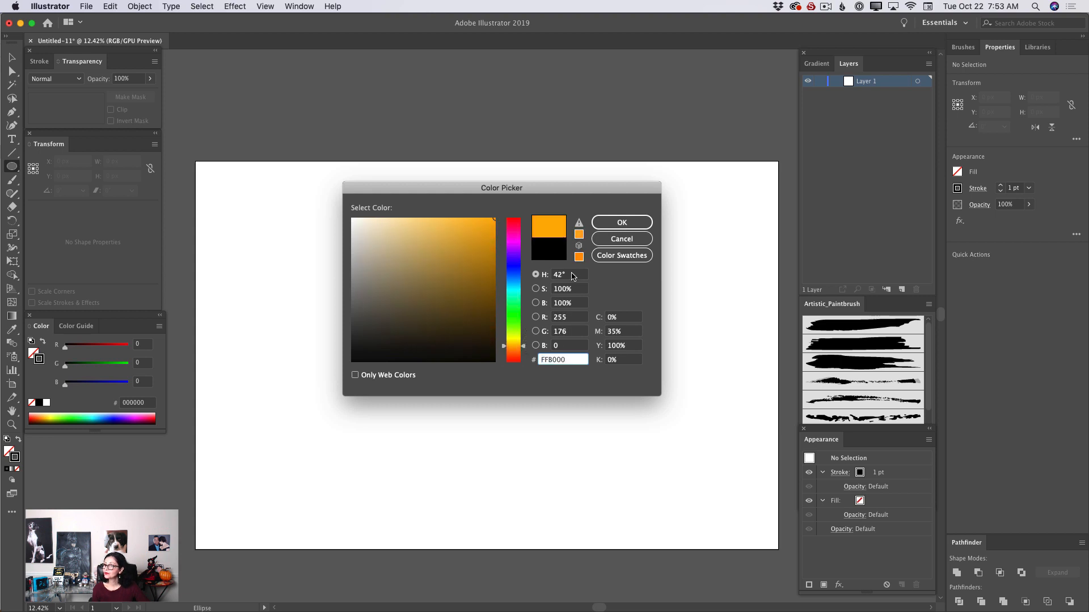
click(618, 223)
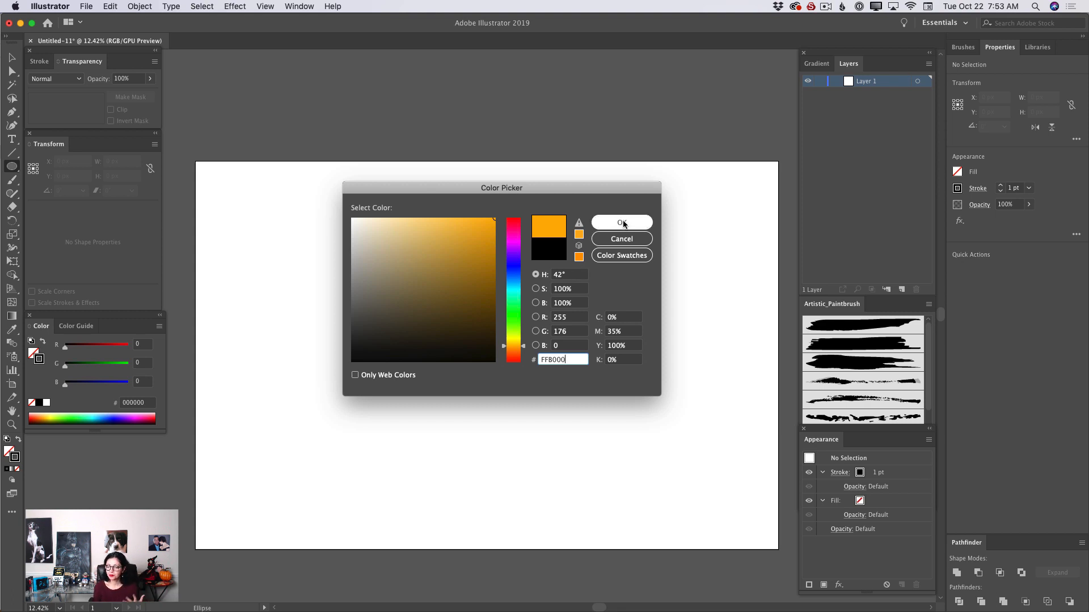
click(621, 223)
click(1030, 189)
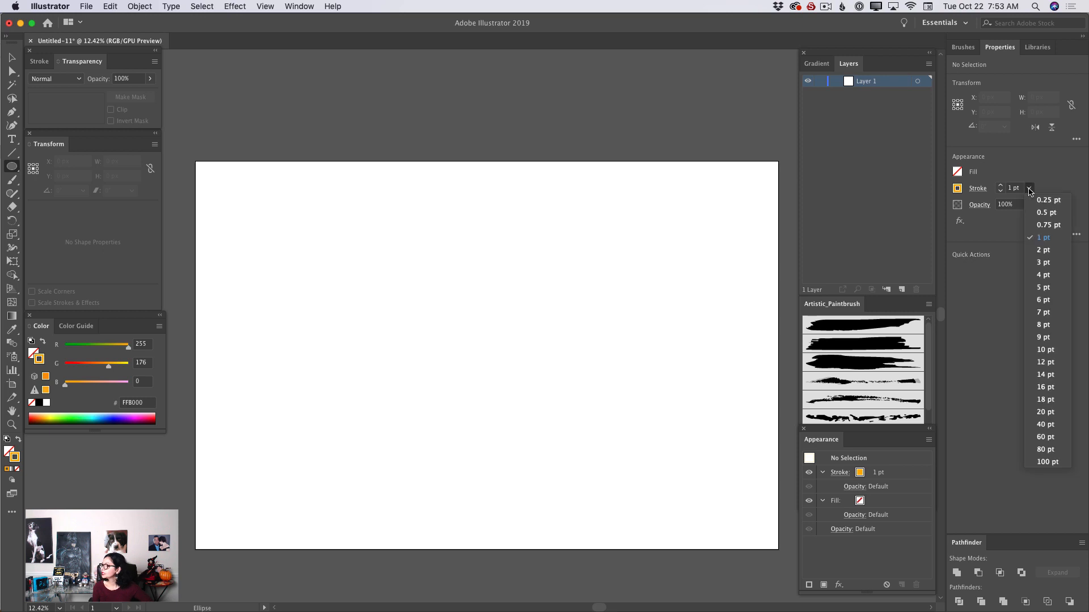
click(1053, 459)
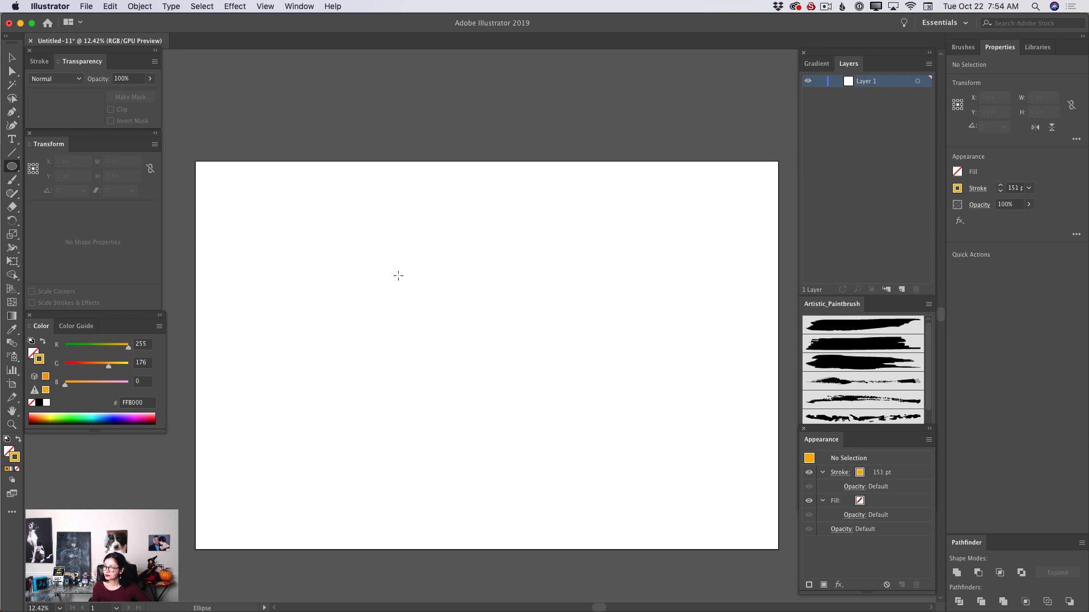
Step: Draw an upright ellipse about 1903 px wide and 2769 px high near the artboard's centre and rotate it about 16° clockwise
mouse_move(399, 255)
mouse_down()
mouse_move(560, 462)
mouse_move(550, 475)
mouse_up()
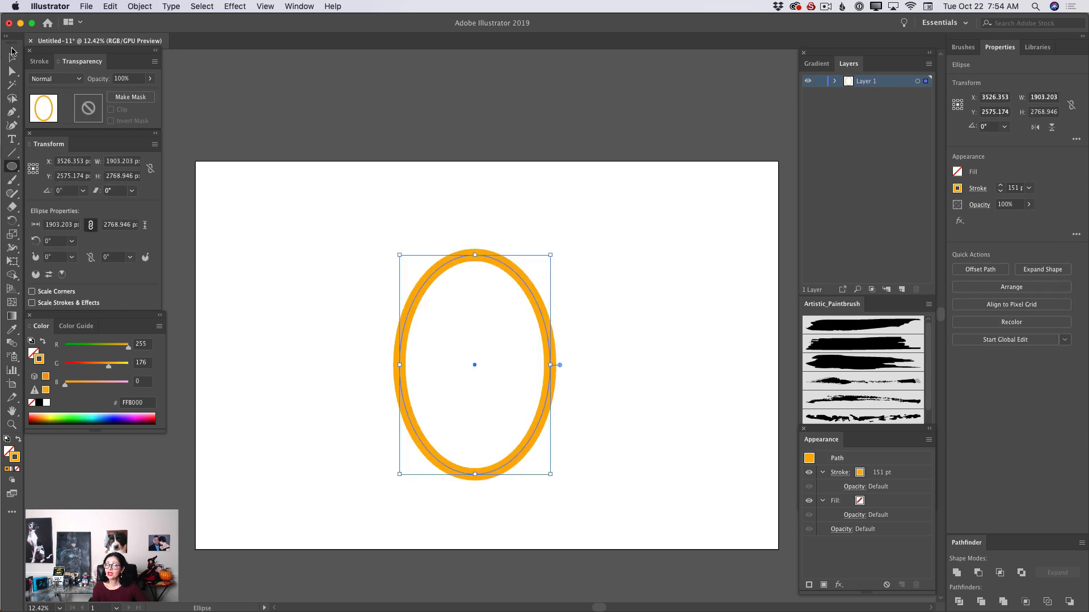
drag(555, 252, 592, 278)
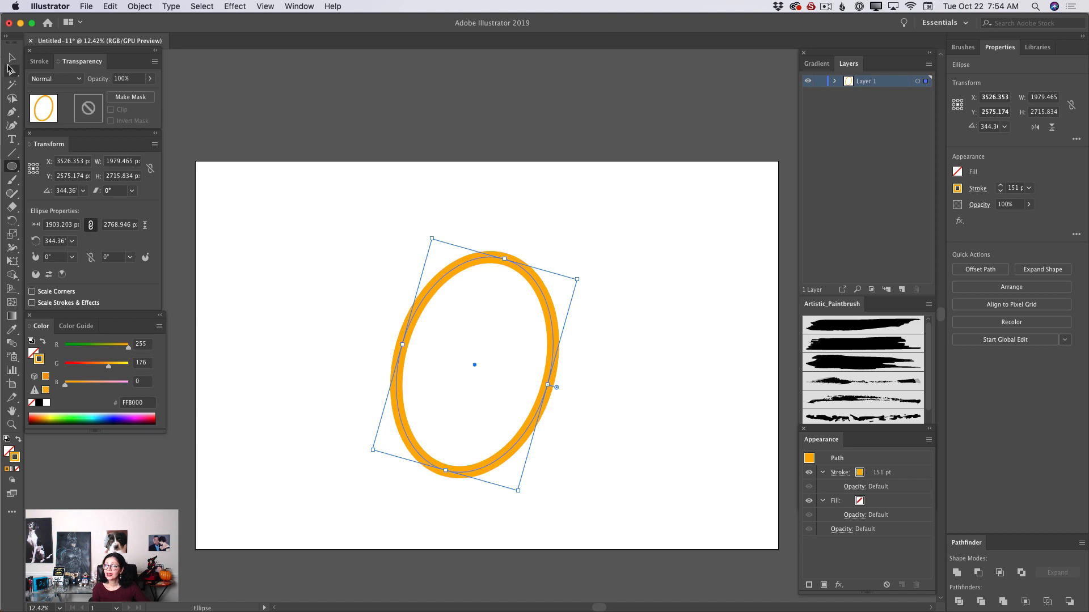
Step: Move the tilted ellipse to the left, to about X 2958 px and Y 2626 px
click(11, 59)
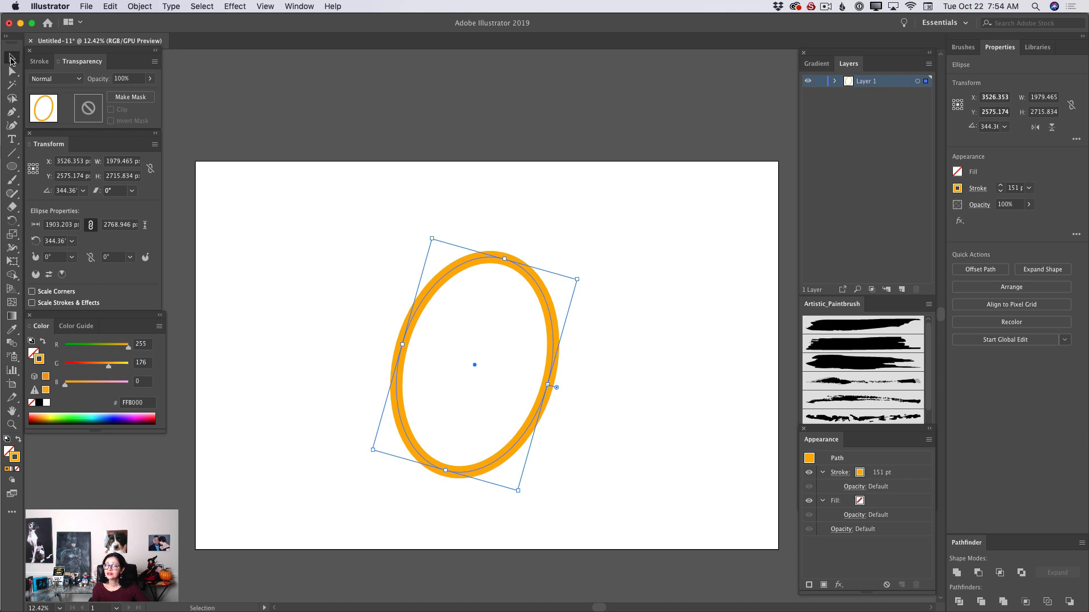
click(427, 260)
click(459, 274)
mouse_move(460, 274)
mouse_down()
mouse_move(450, 263)
mouse_move(414, 268)
mouse_up()
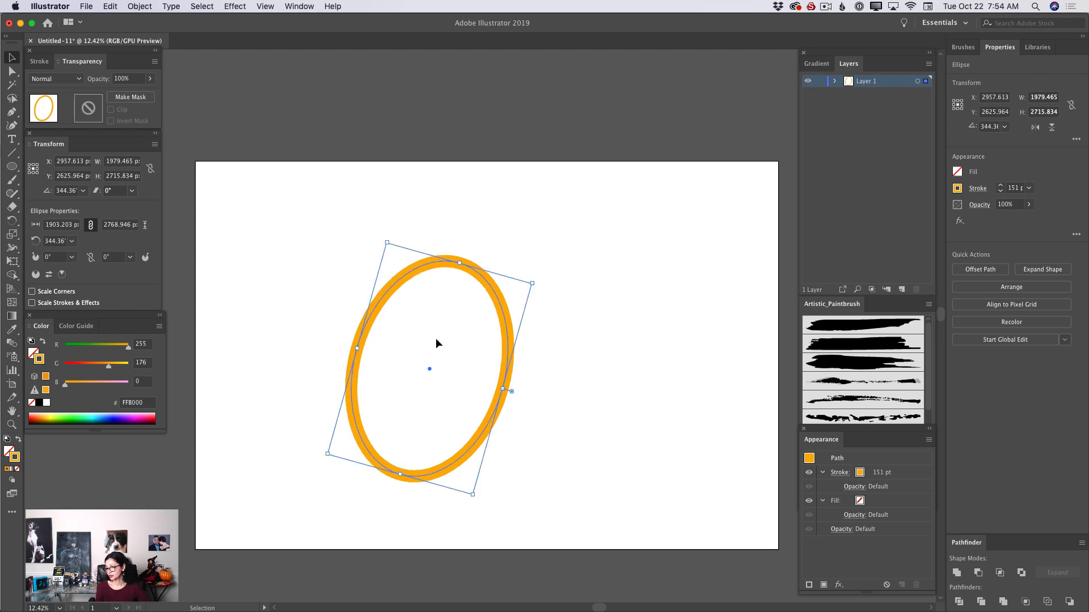
Step: Lock Layer 1 and add a new layer beneath it
click(822, 81)
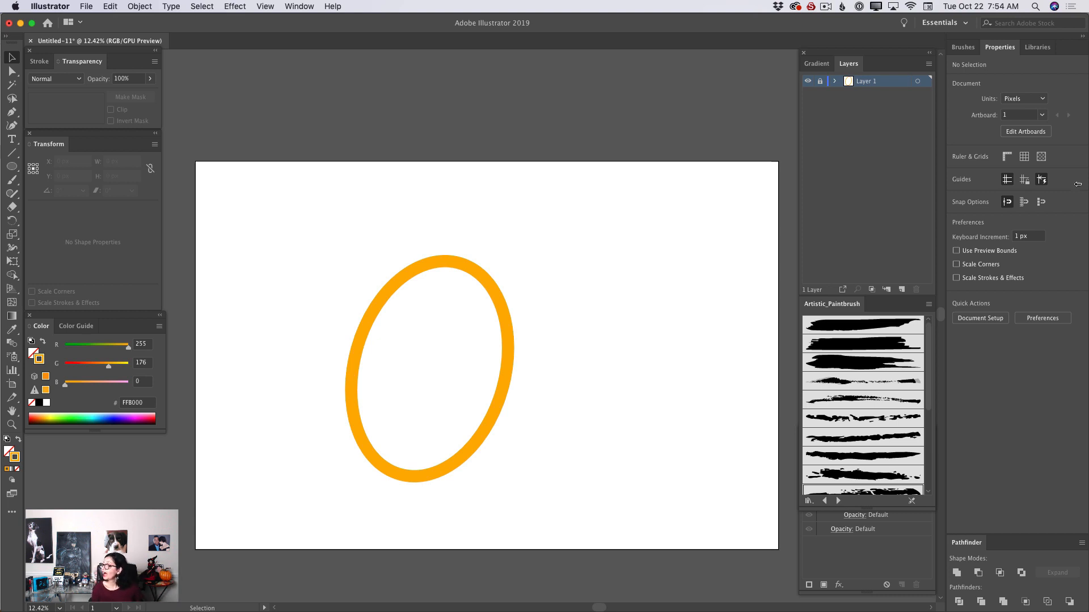
click(902, 289)
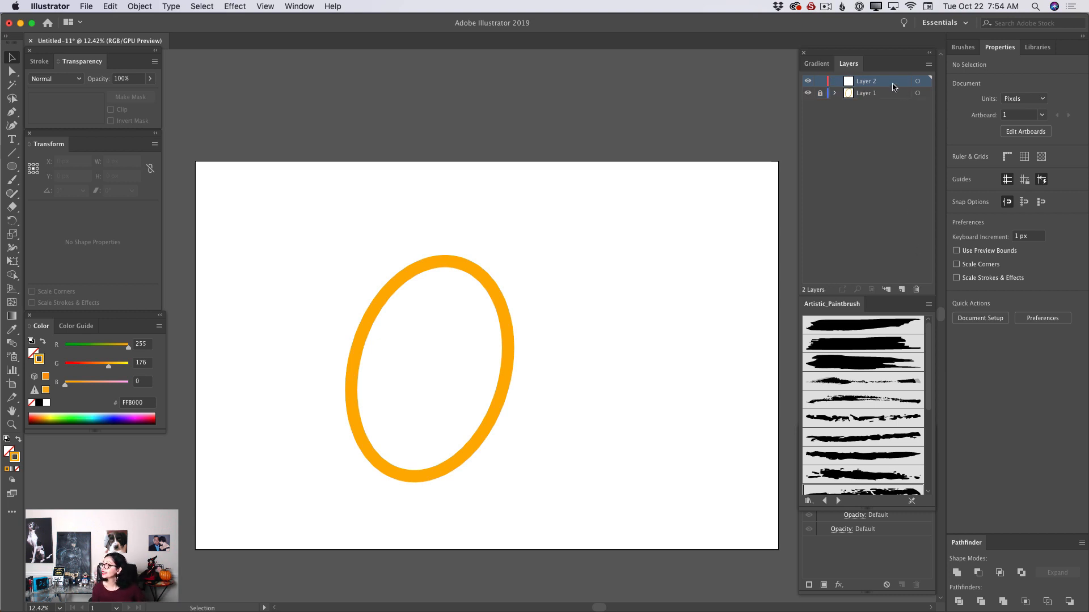
drag(888, 86, 902, 109)
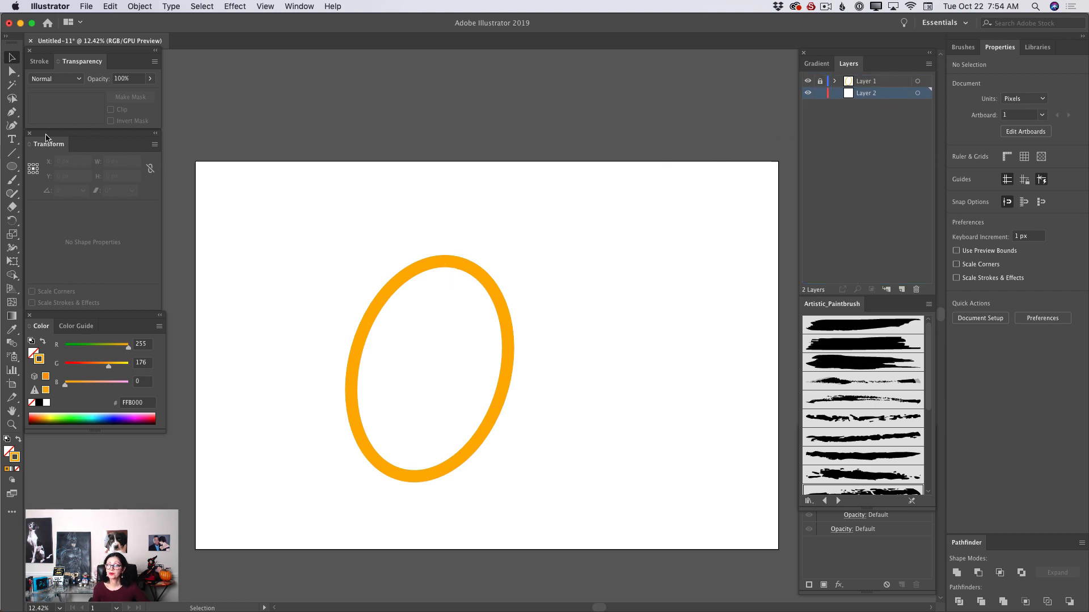
Step: Activate the Curvature tool and set the fill colour to brown 9B5323
click(16, 129)
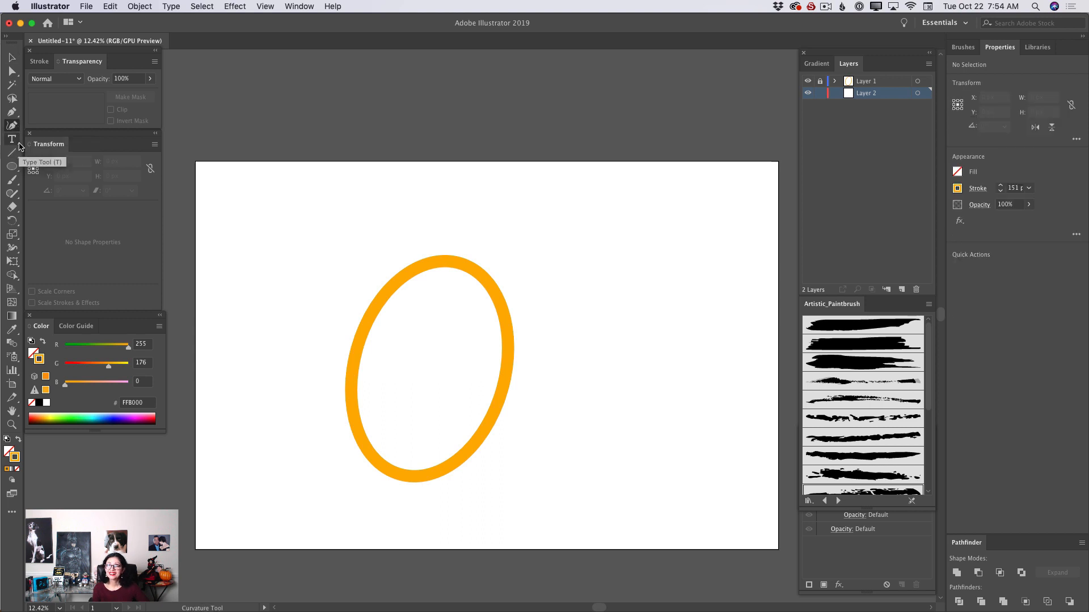
double_click(9, 452)
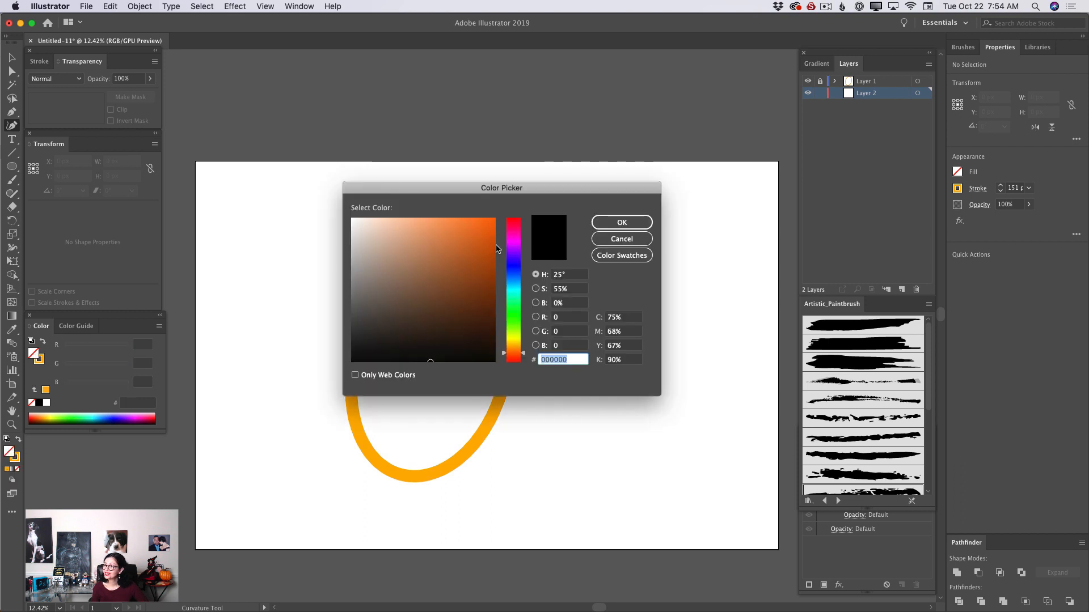
click(488, 227)
click(523, 354)
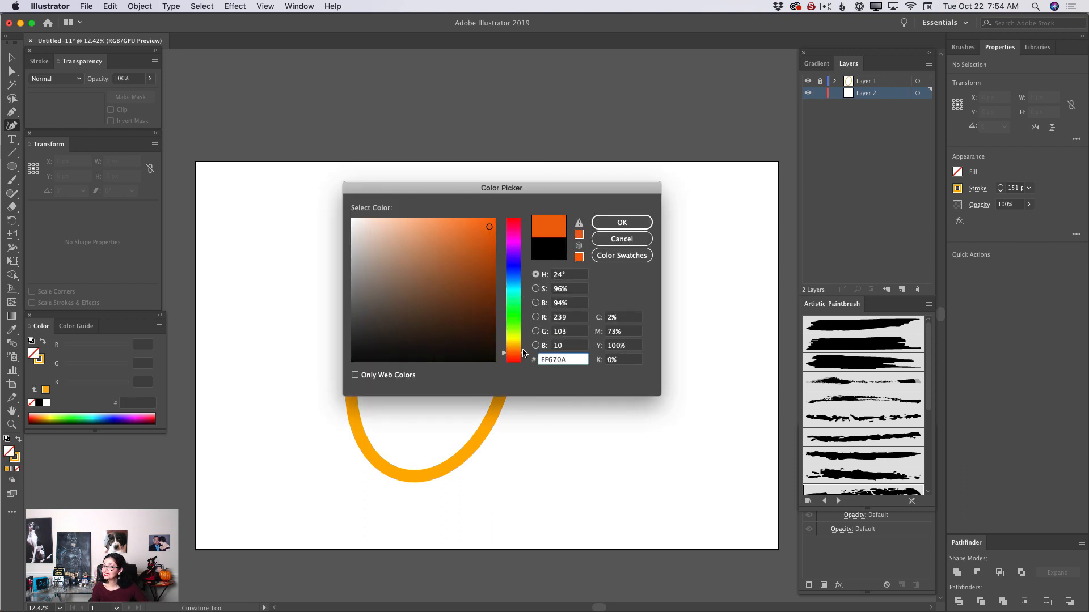
click(463, 274)
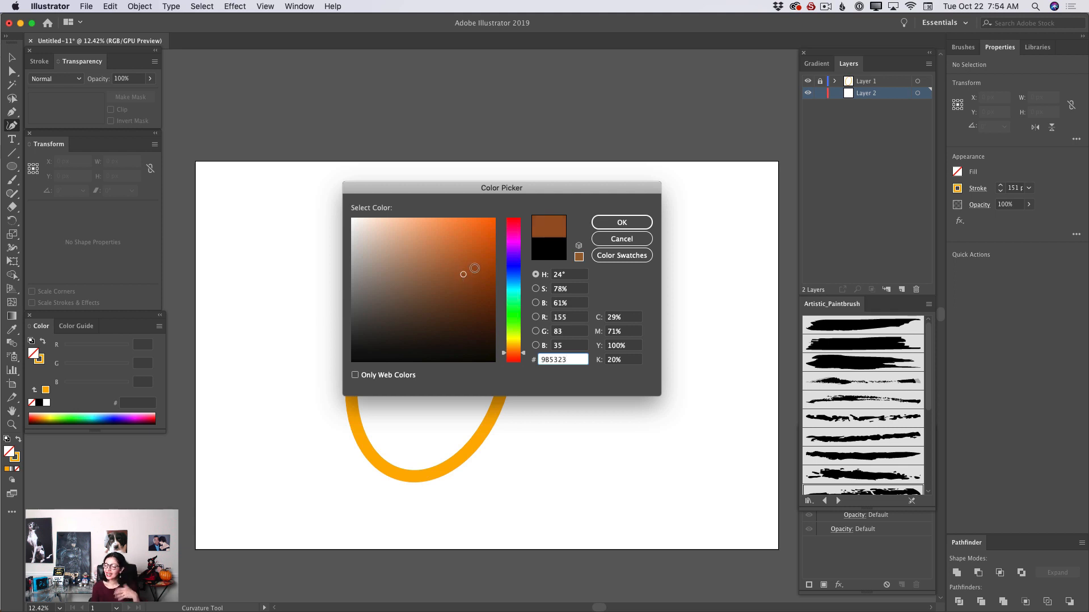
click(623, 224)
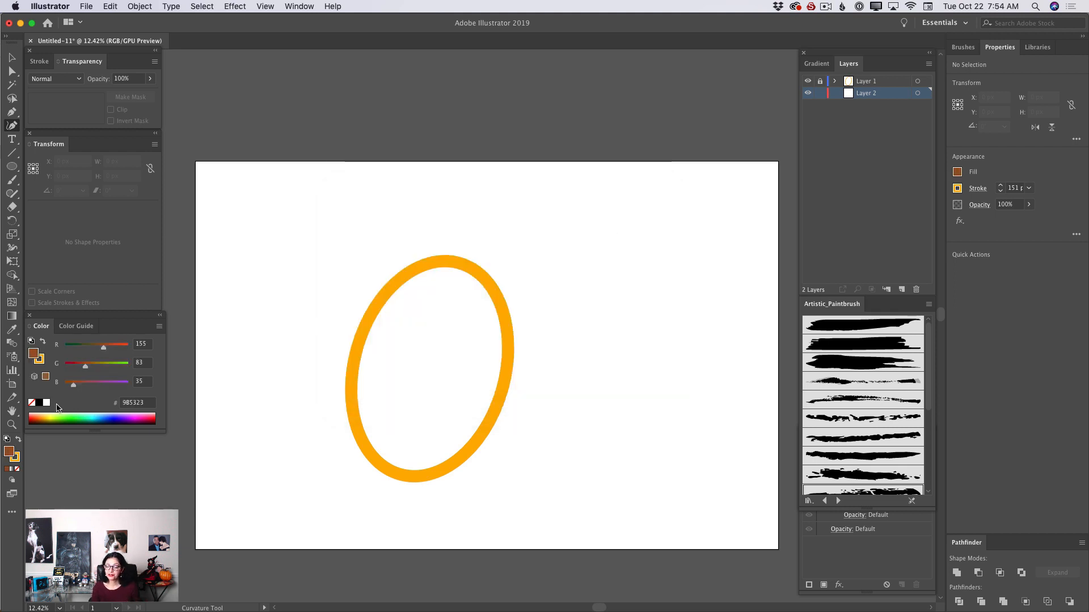
Step: Set the stroke colour to dark brown 91390D and the stroke weight to 9 pt
double_click(17, 461)
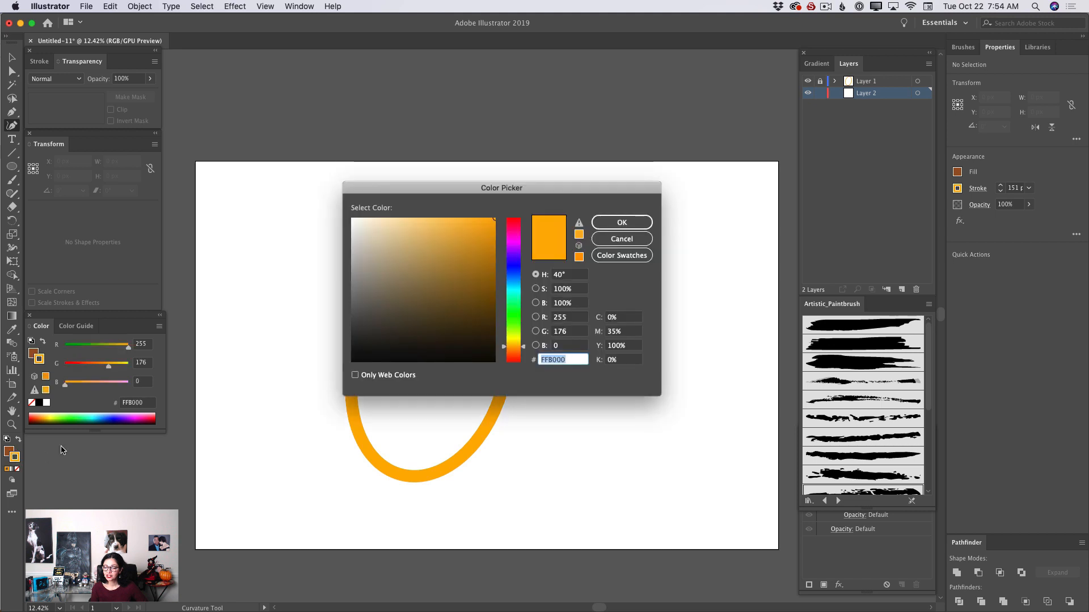
drag(516, 349, 516, 354)
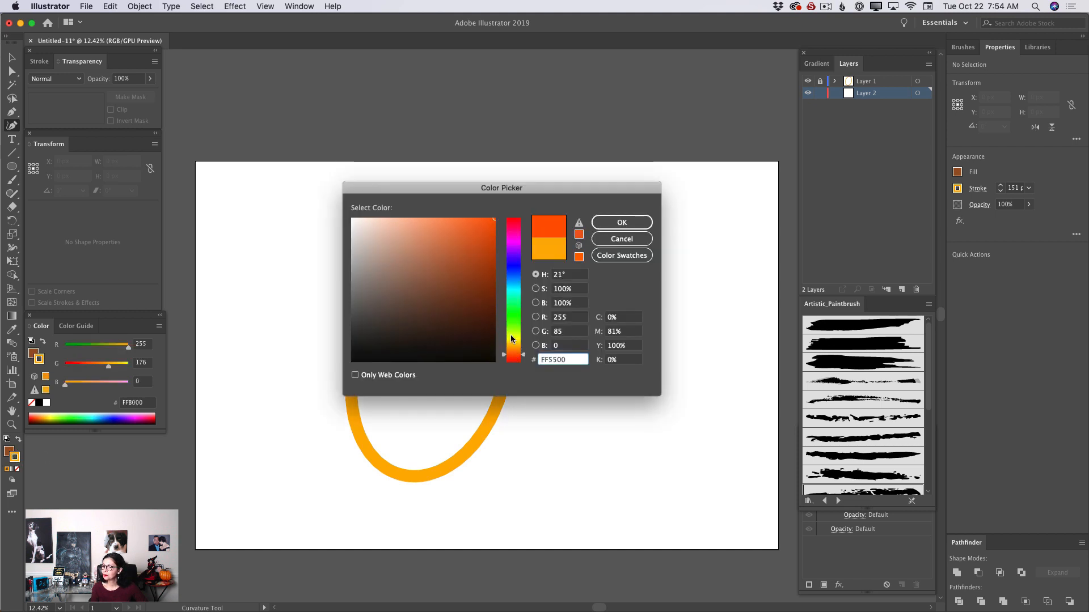
drag(481, 295, 481, 280)
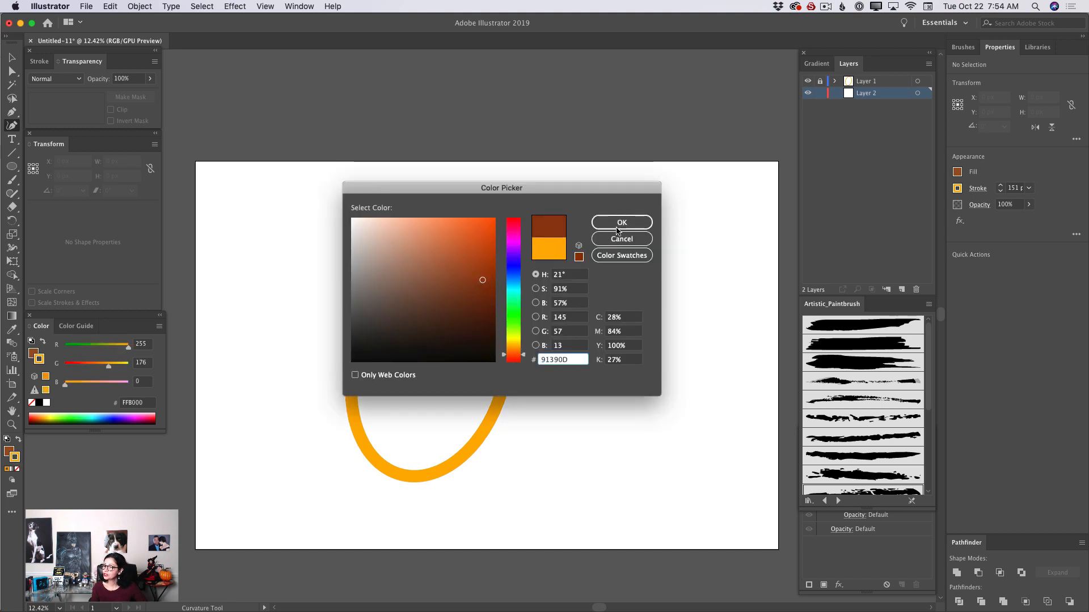
click(620, 223)
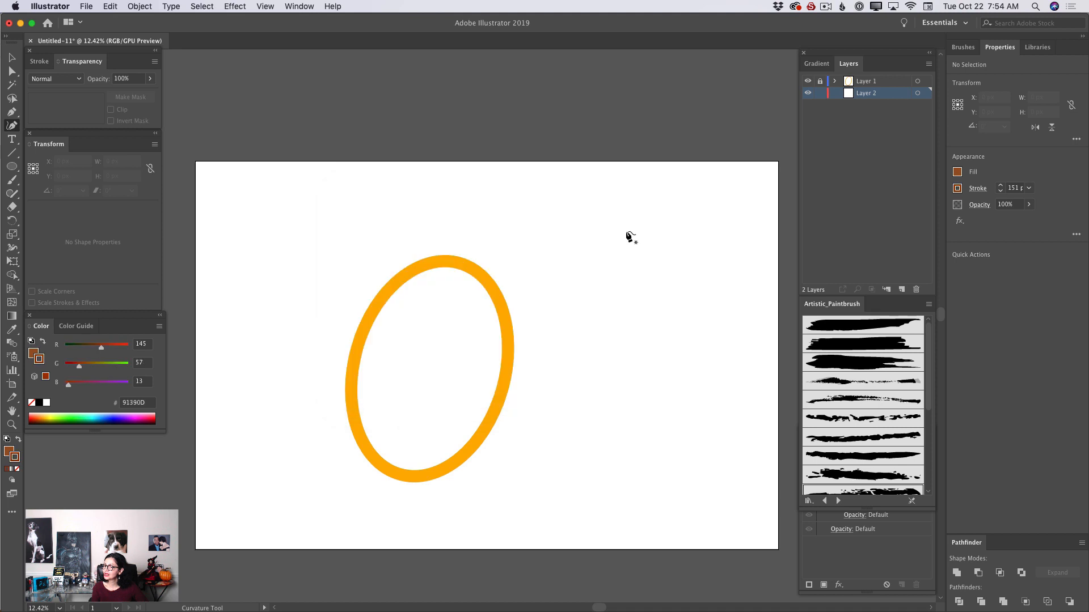
click(1029, 189)
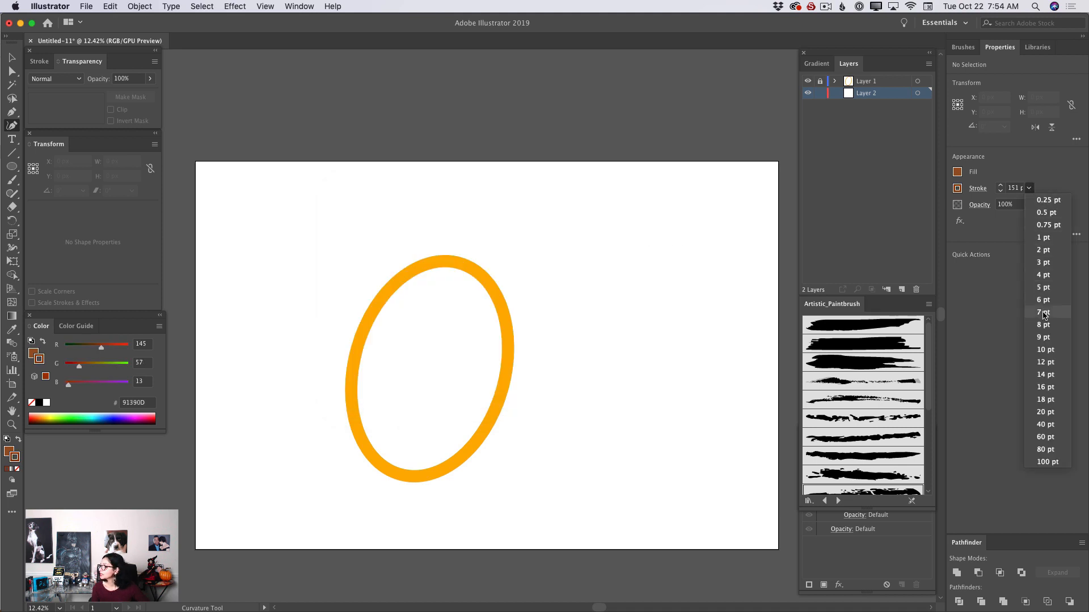
click(1047, 338)
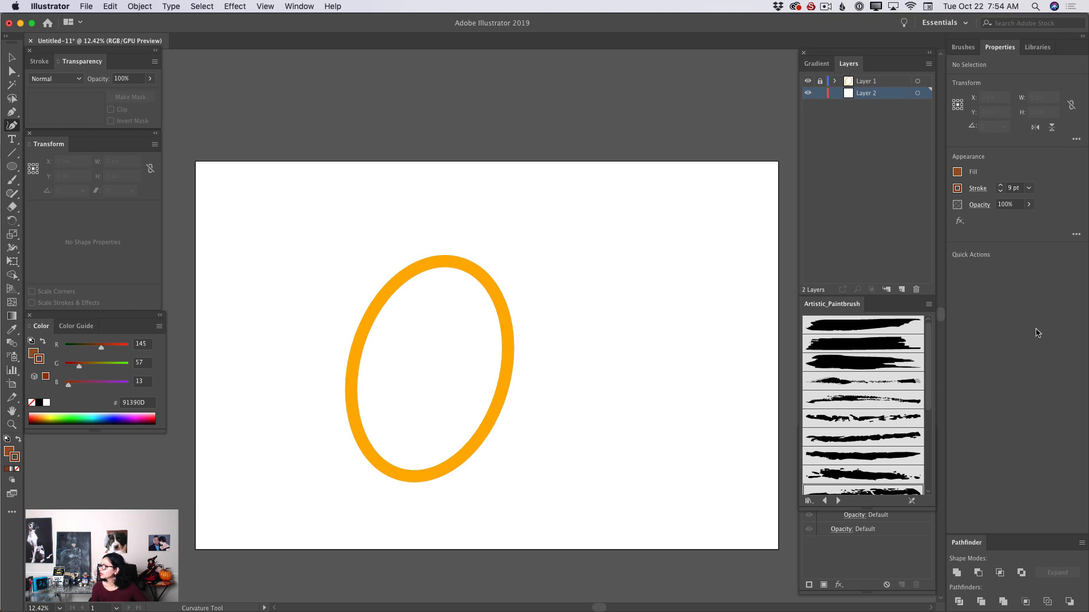
Step: Draw the horn's outline from the ellipse's upper right edge along a sagging curve to a pointed tip and back to the ellipse's lower edge
click(491, 291)
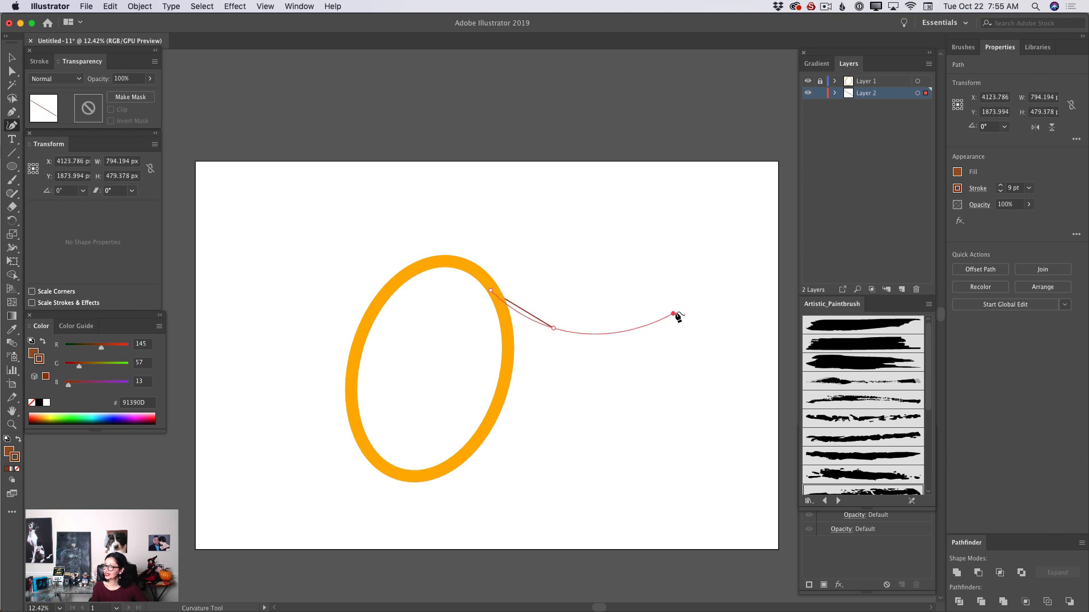
click(673, 313)
click(704, 288)
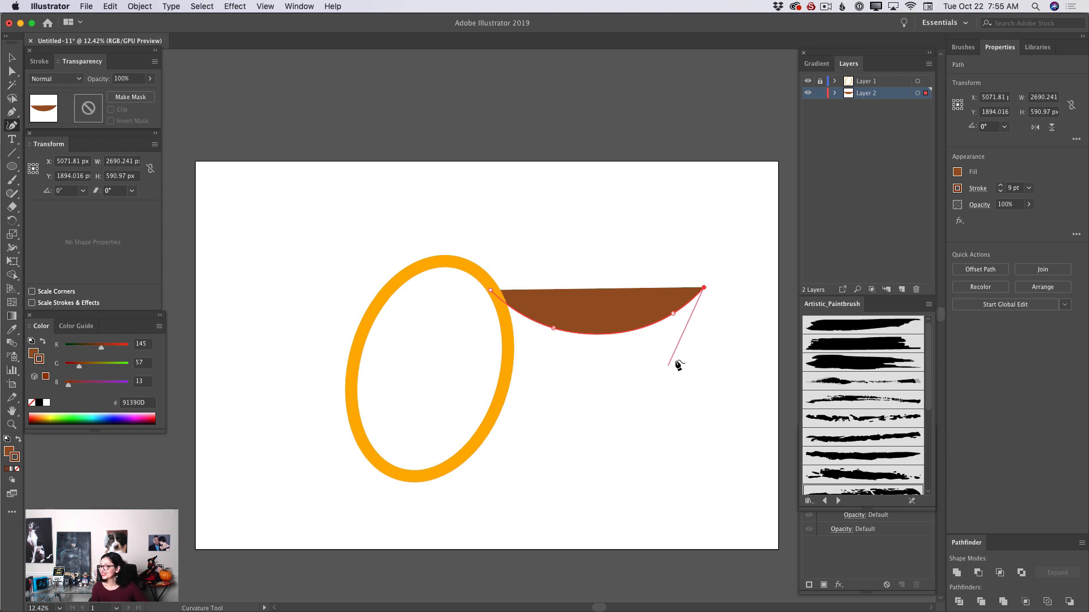
click(686, 342)
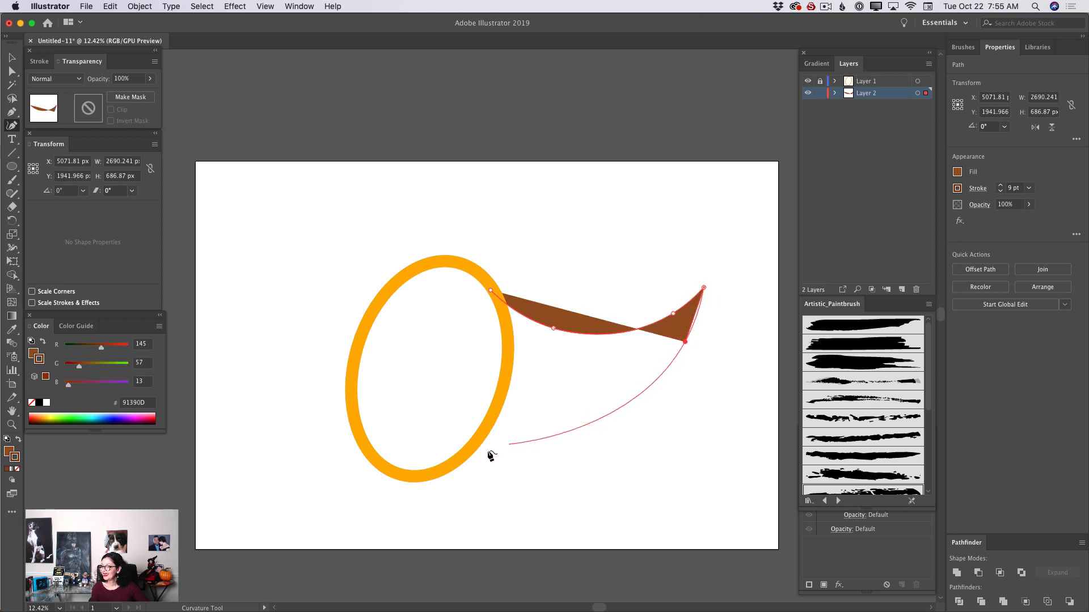
click(445, 468)
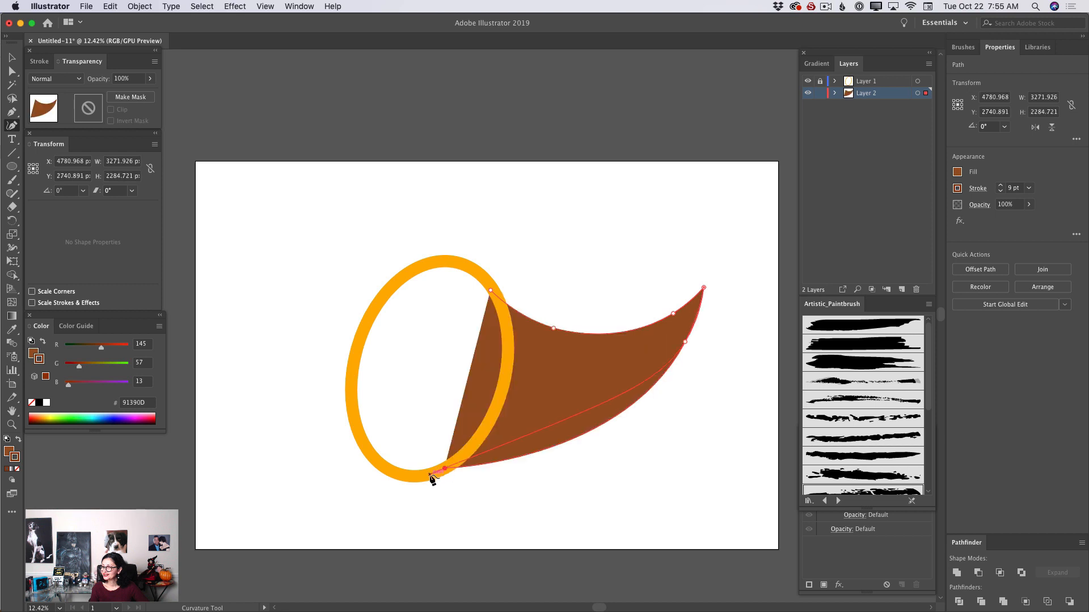
Step: Continue the horn path around the ellipse's bottom, left side and top, closing it into a shape about 4449 by 2722 px
click(430, 475)
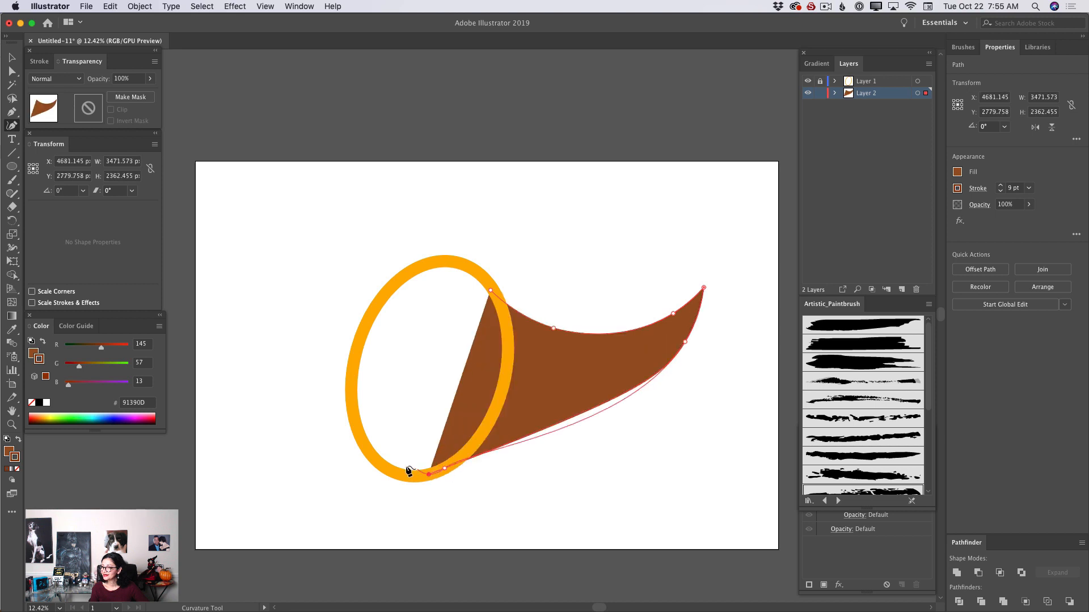
click(371, 460)
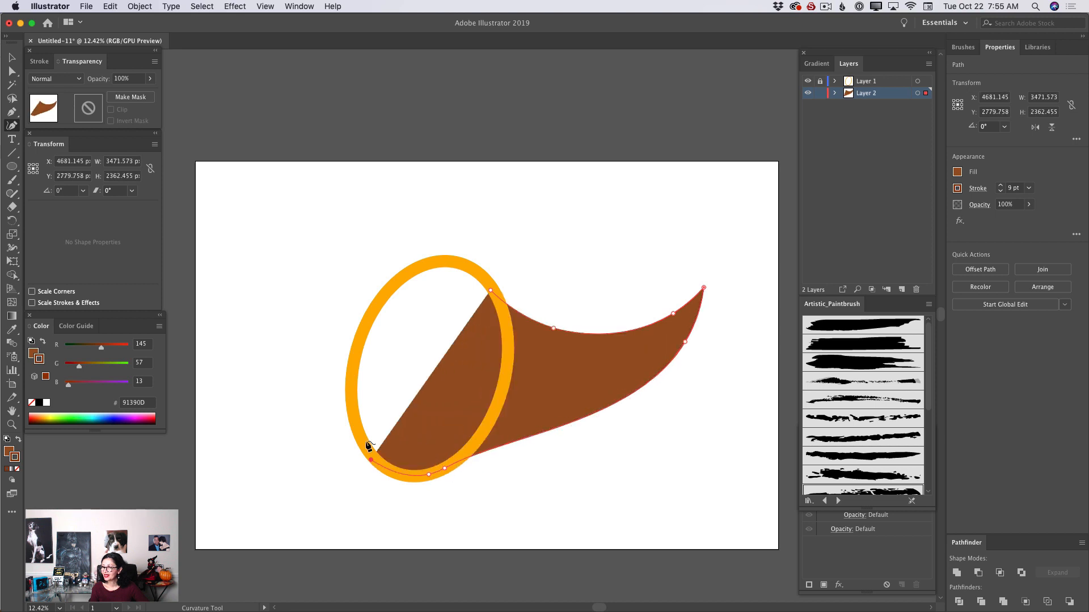
click(351, 393)
click(366, 325)
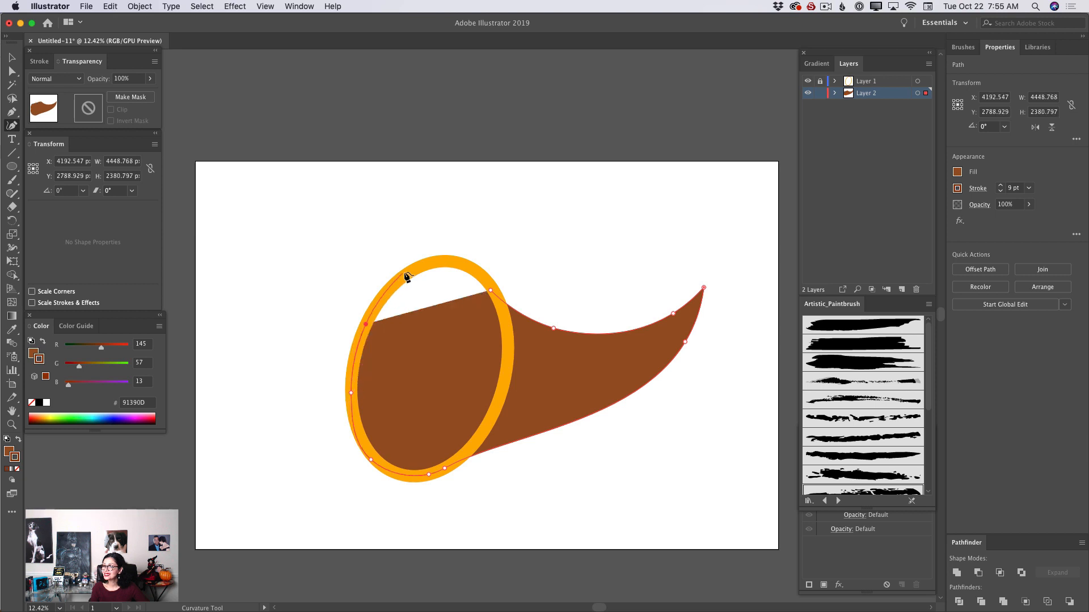
click(405, 271)
click(451, 260)
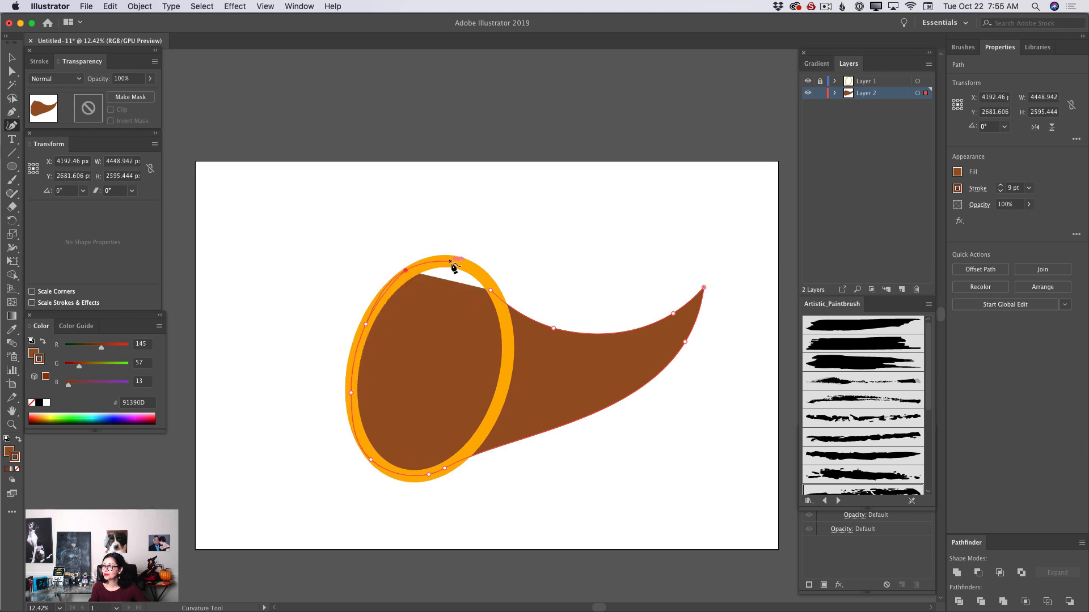
click(491, 294)
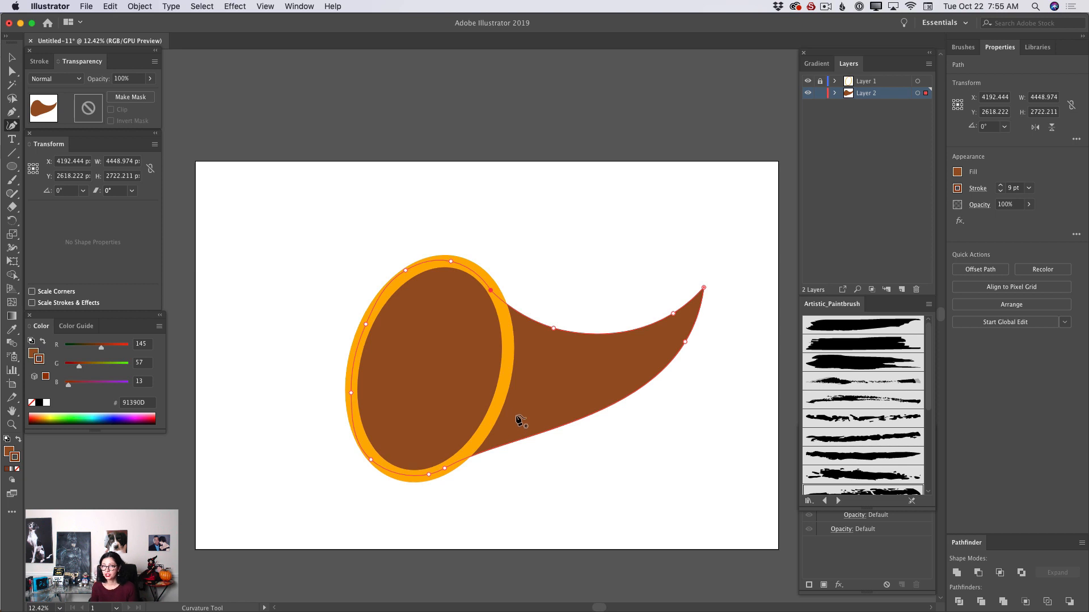
Step: Refine the horn's outline: move the lower rim anchor out along the underside, delete the underside anchor near the tip, and shift both upper-edge anchors slightly up-left
click(445, 467)
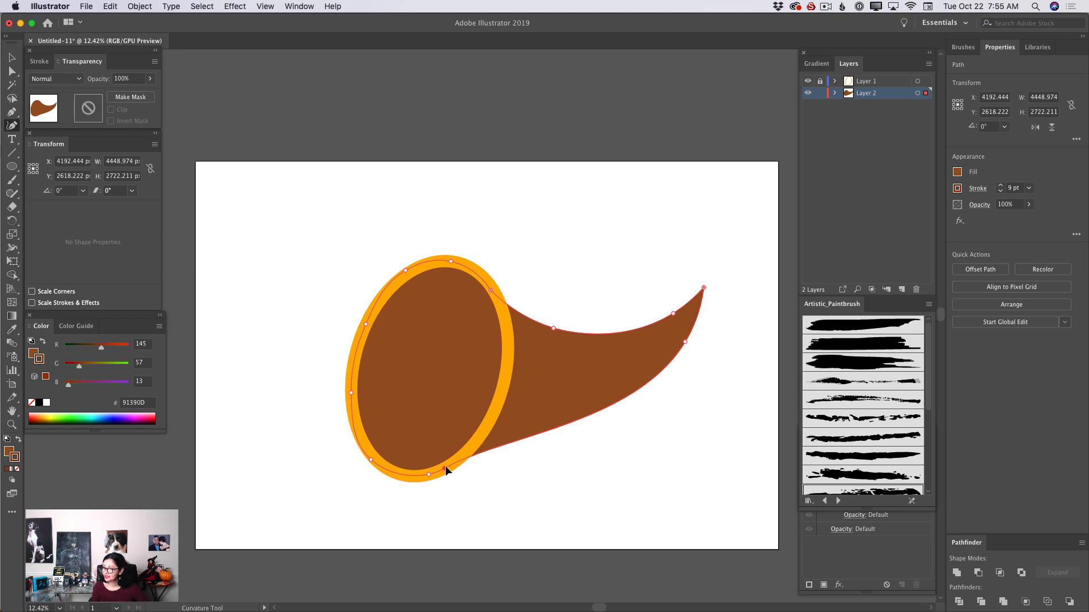
drag(446, 466, 538, 443)
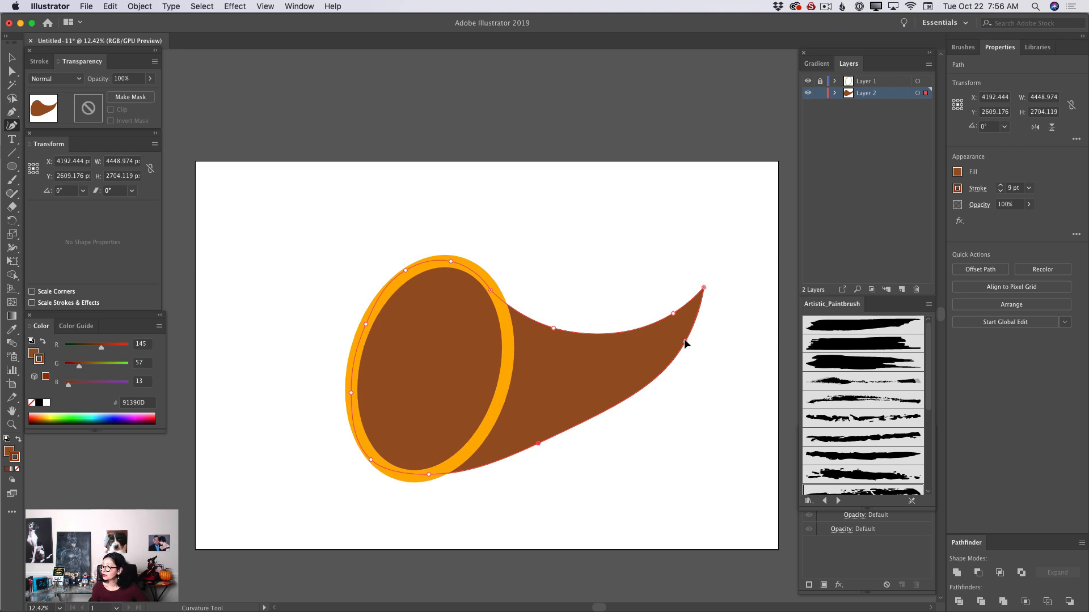
key(Delete)
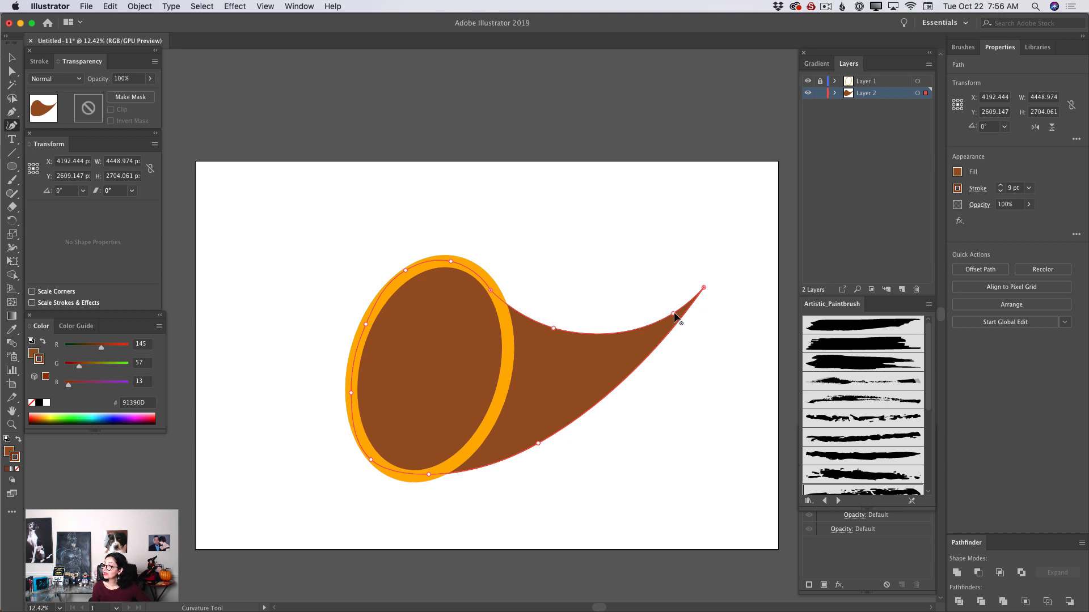
drag(671, 312, 664, 309)
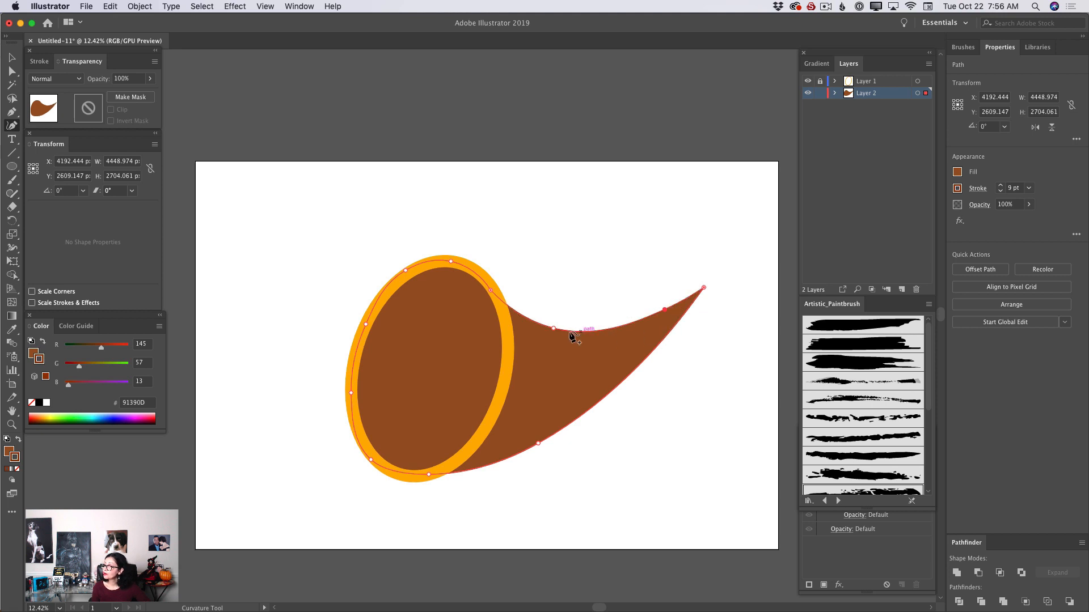
drag(553, 329, 545, 316)
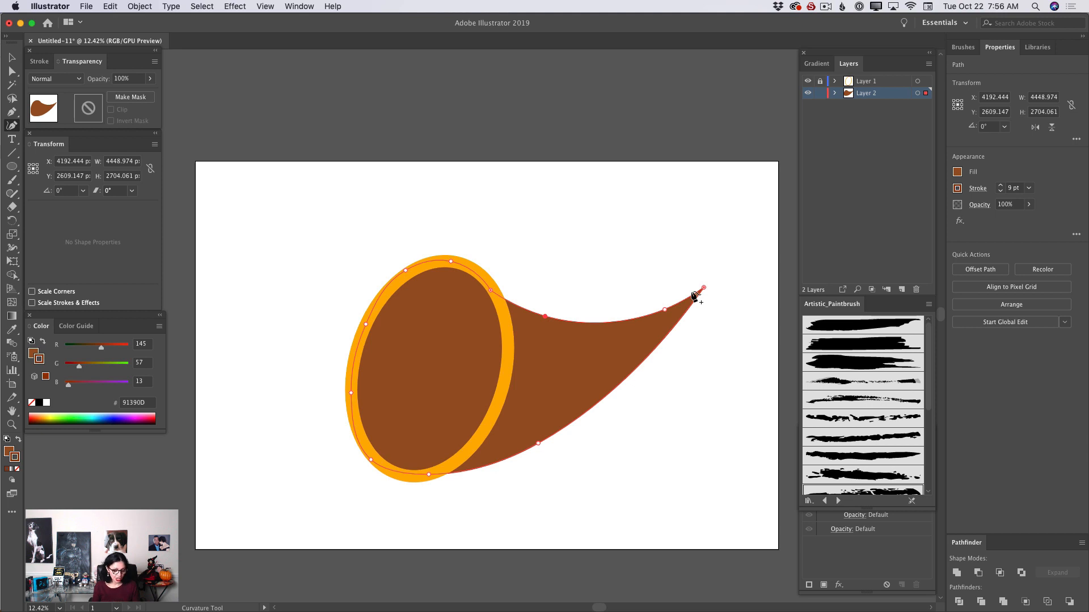
Step: Lock the horn's layer and prepare a new layer above it with a dark brown 602E0D fill and no stroke
click(819, 93)
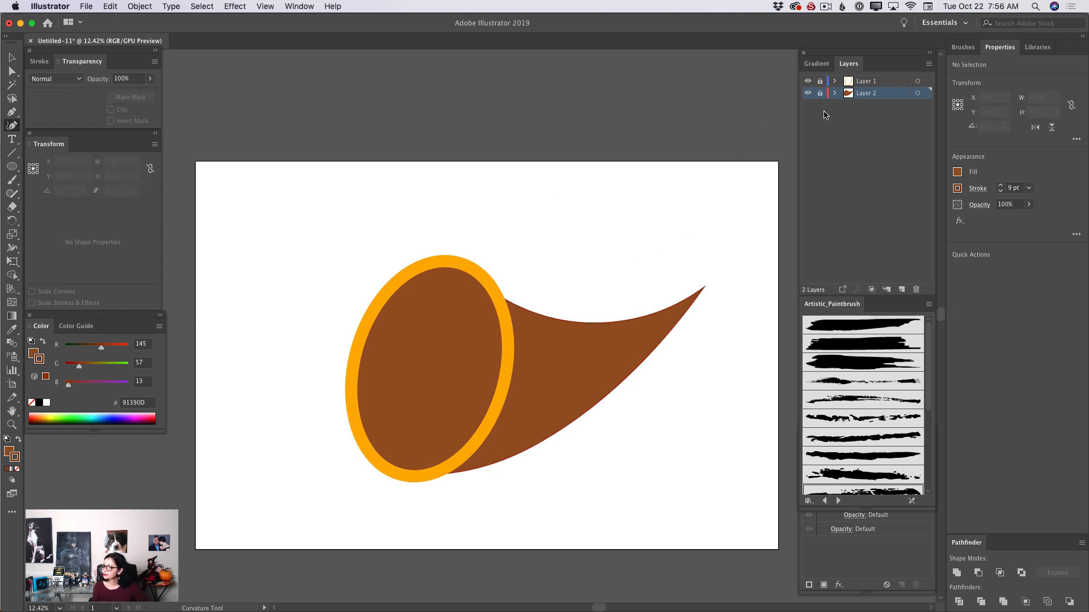
click(902, 289)
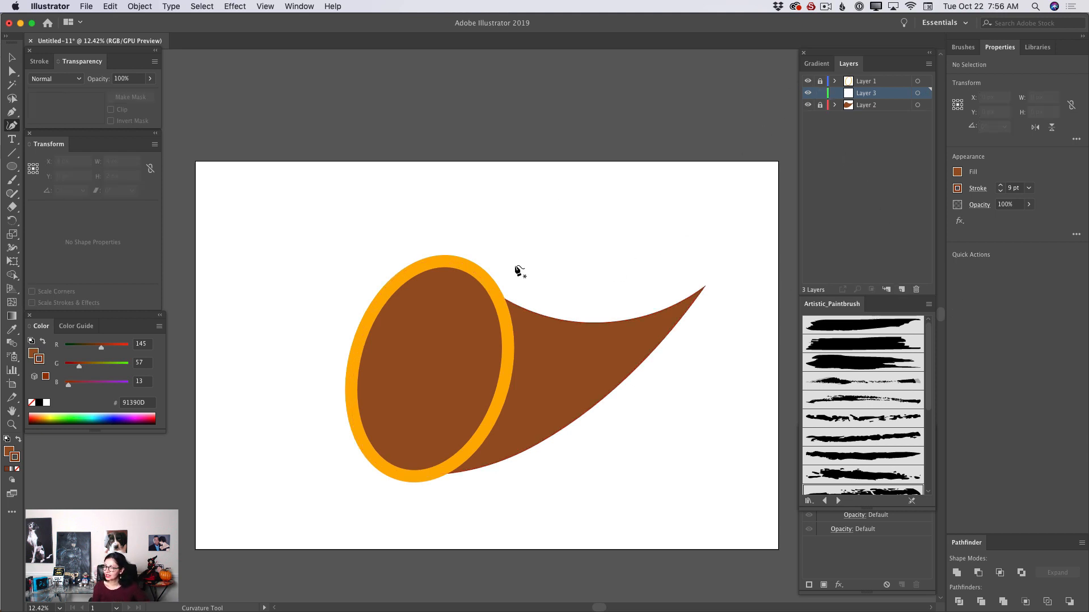
click(16, 469)
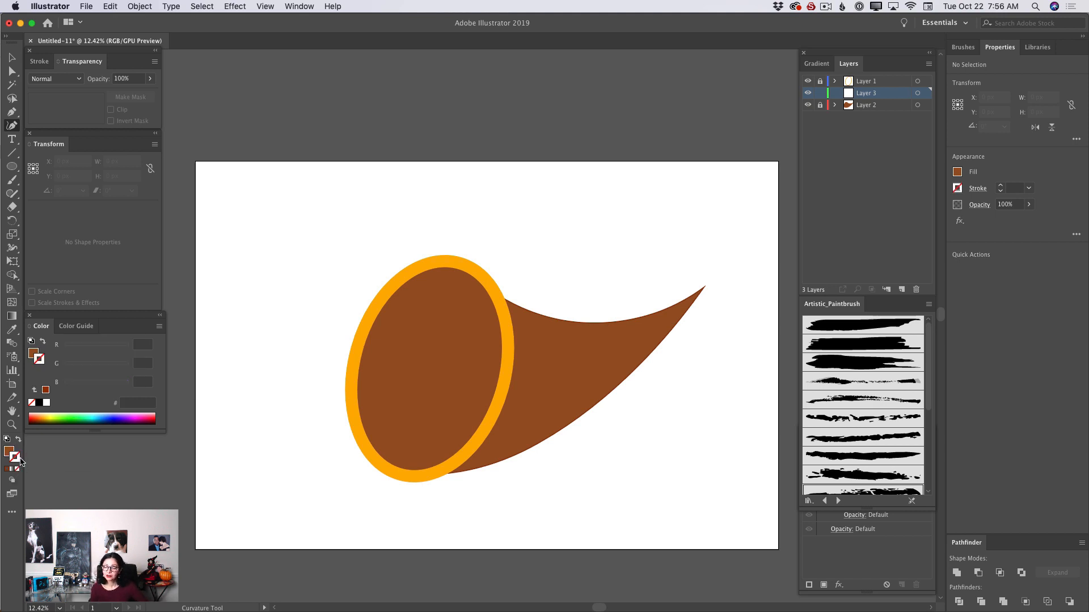
click(7, 455)
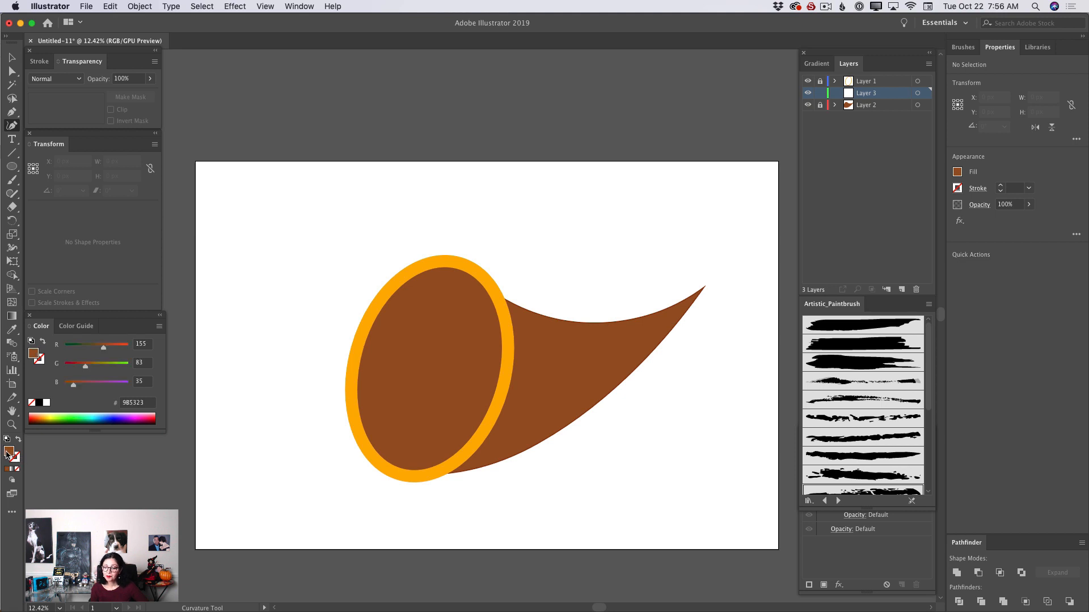
double_click(9, 454)
drag(467, 296, 476, 307)
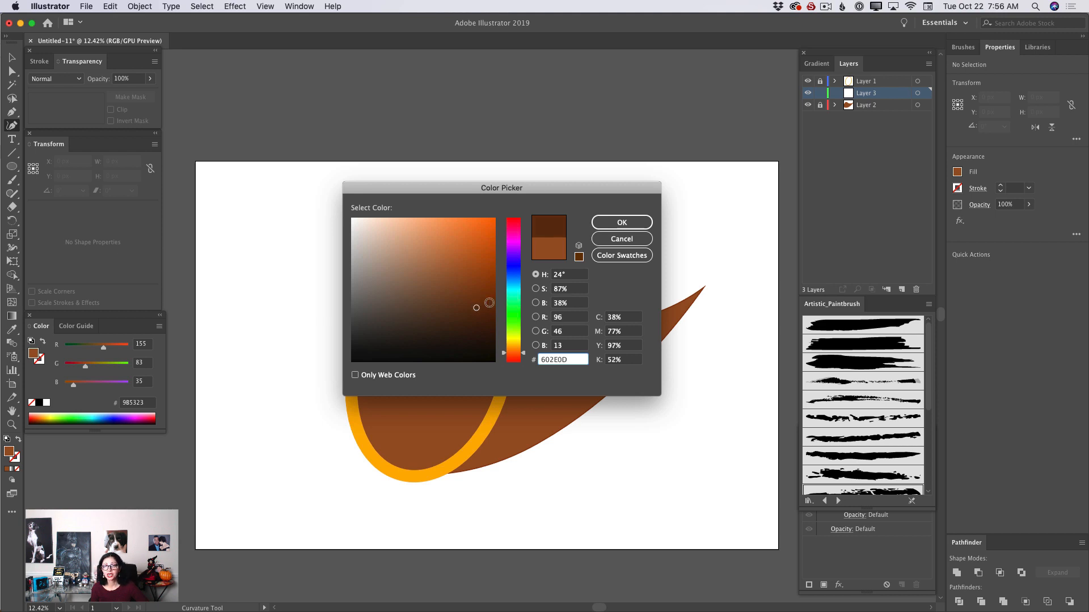
click(627, 224)
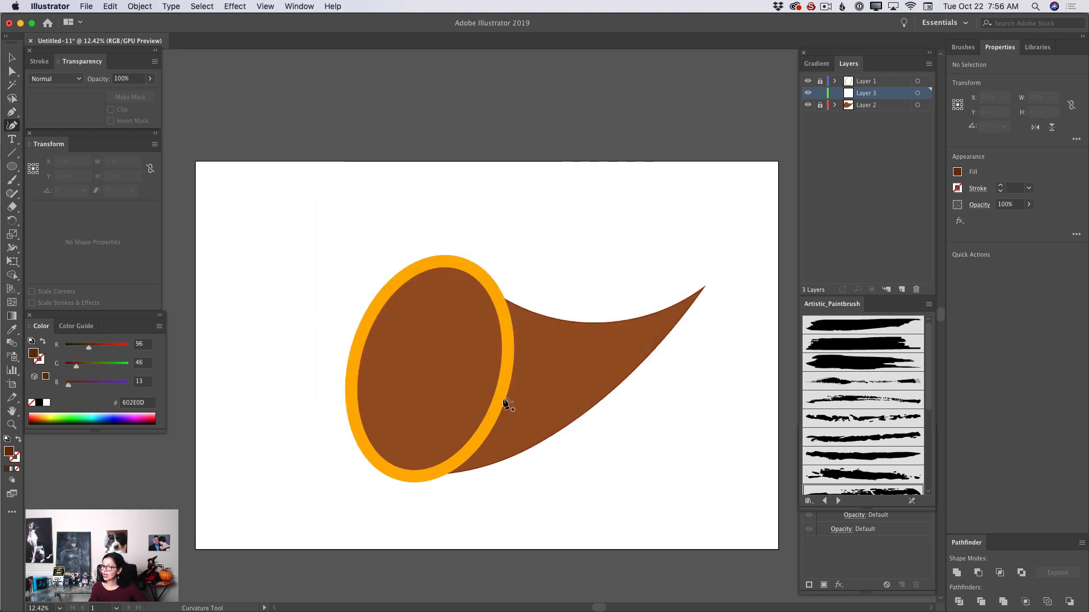
Step: Draw a closed curved shadow along the horn's underside from the rim to near the tip, about 3172 by 2054 px
click(497, 405)
click(570, 391)
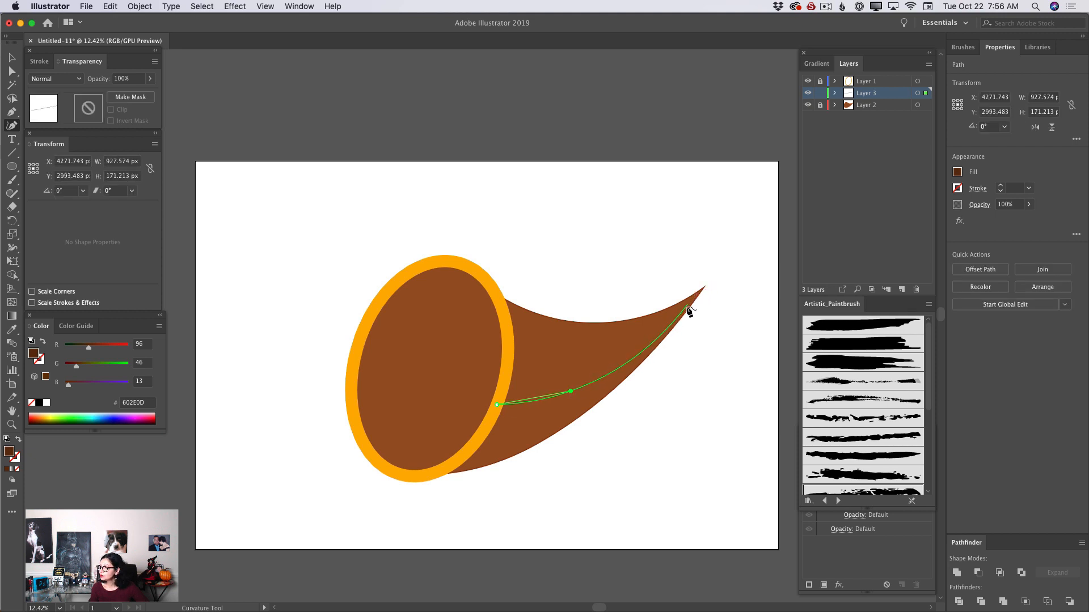
click(687, 312)
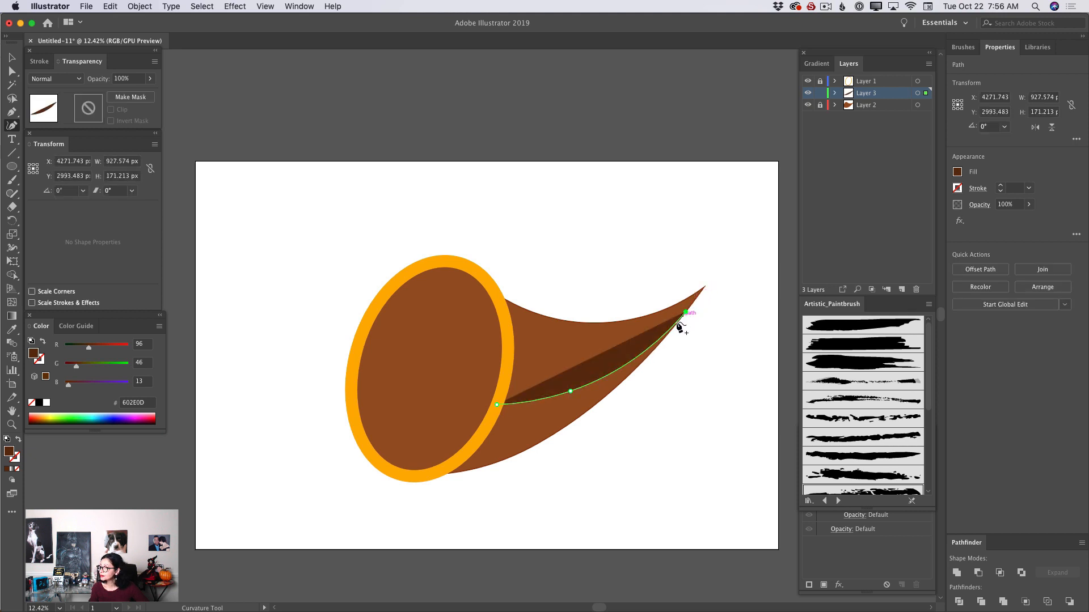
click(553, 435)
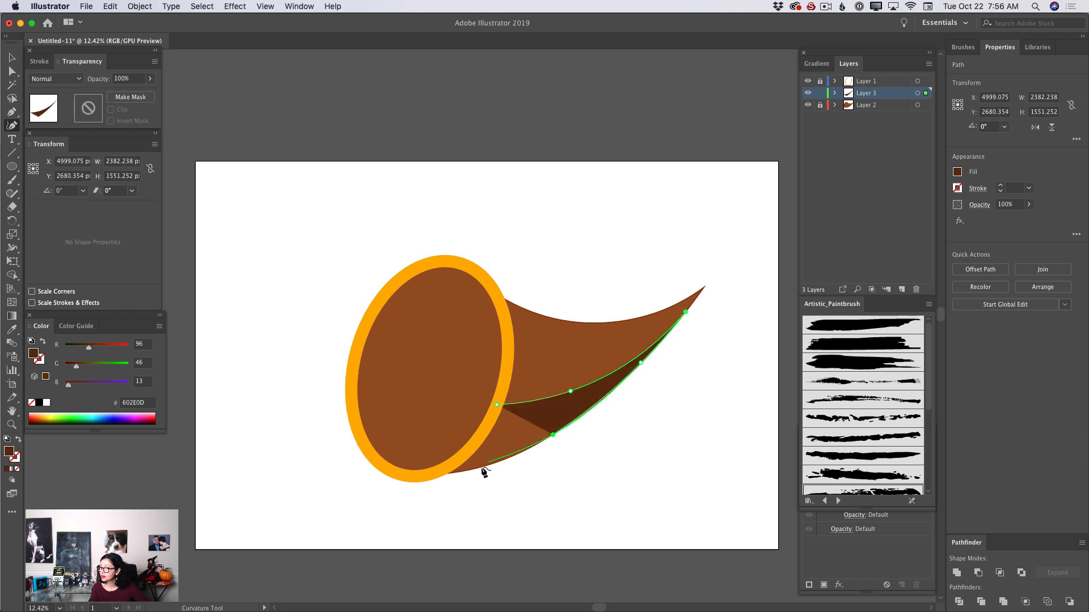
click(434, 474)
click(468, 454)
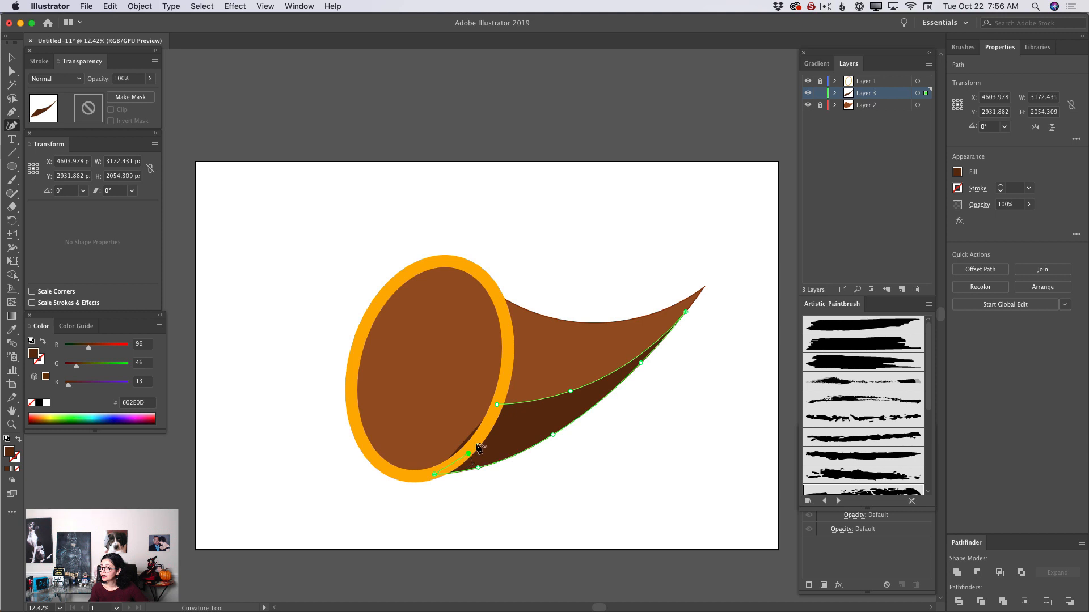
click(498, 406)
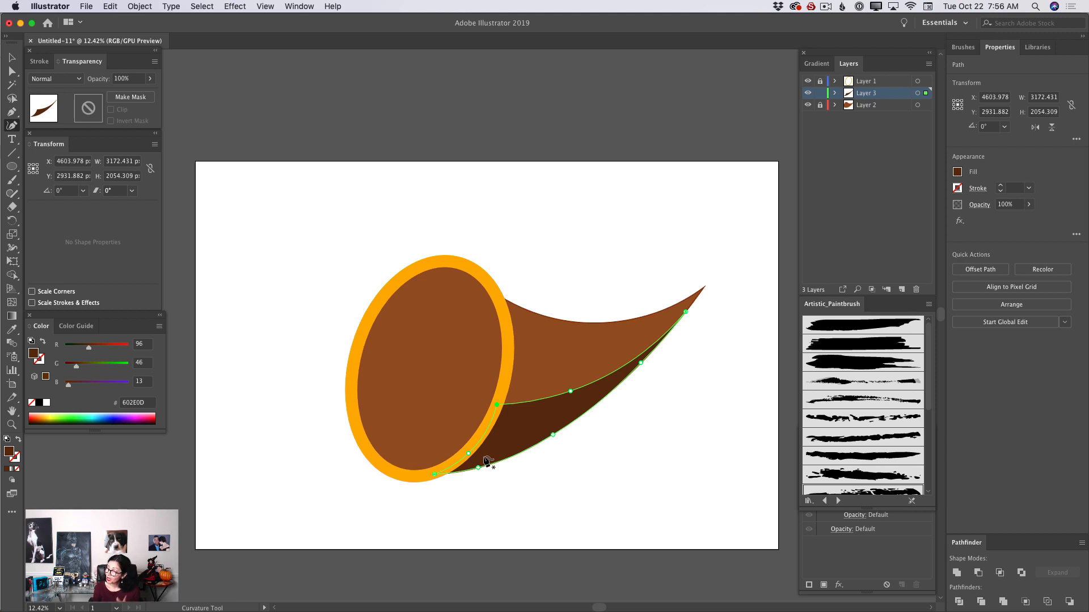
Step: Reduce the underside shadow's opacity to 59% and lock its layer
click(151, 79)
drag(149, 96, 132, 97)
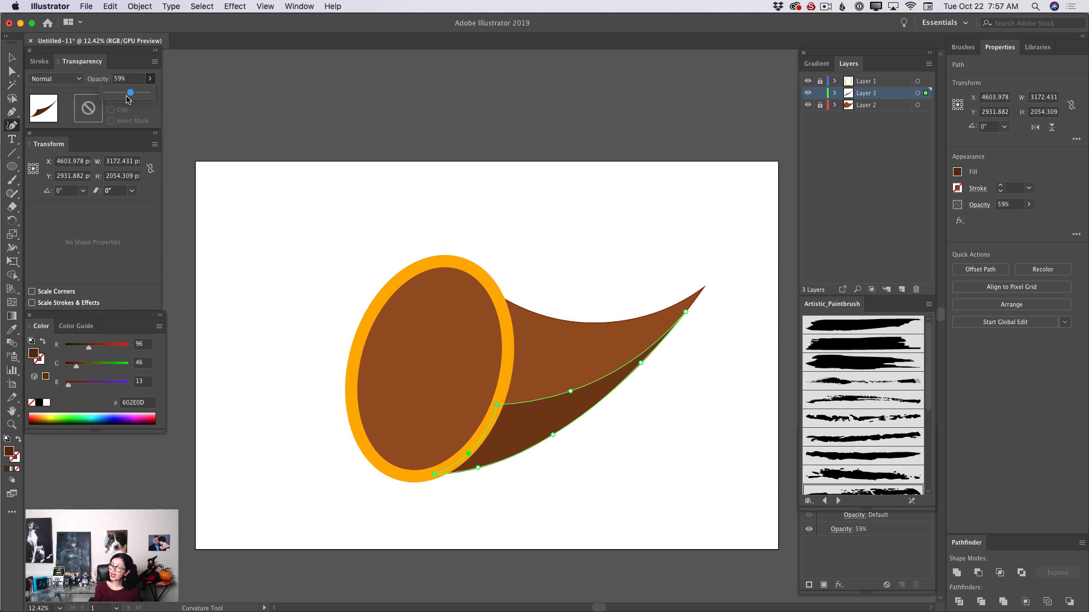
click(820, 93)
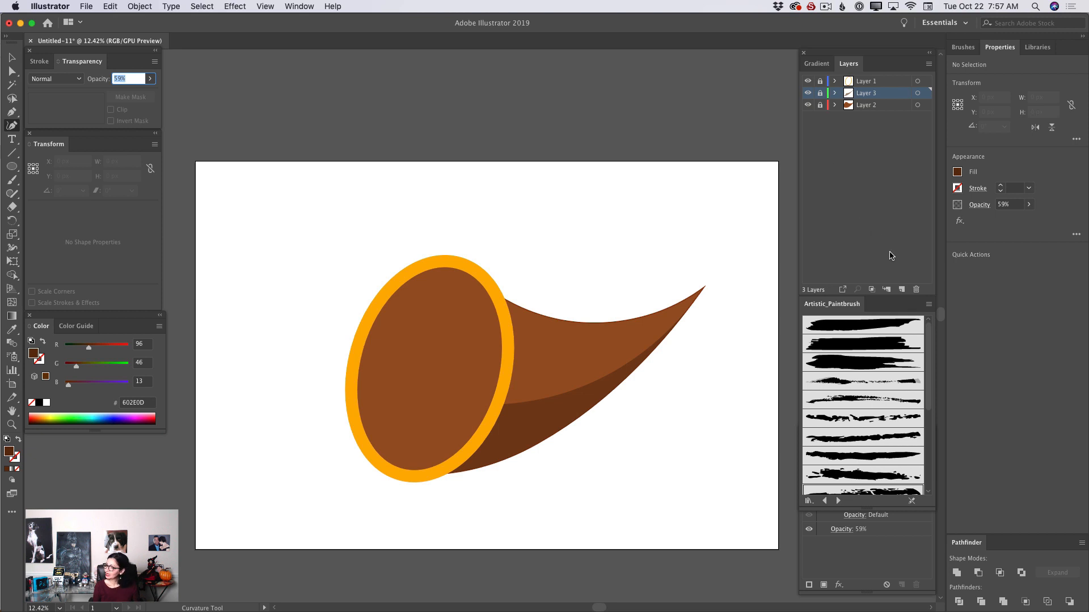
Step: On a new layer, draw a closed shadow over the left part of the horn's mouth, following the rim, about 1610 by 2709 px
click(901, 290)
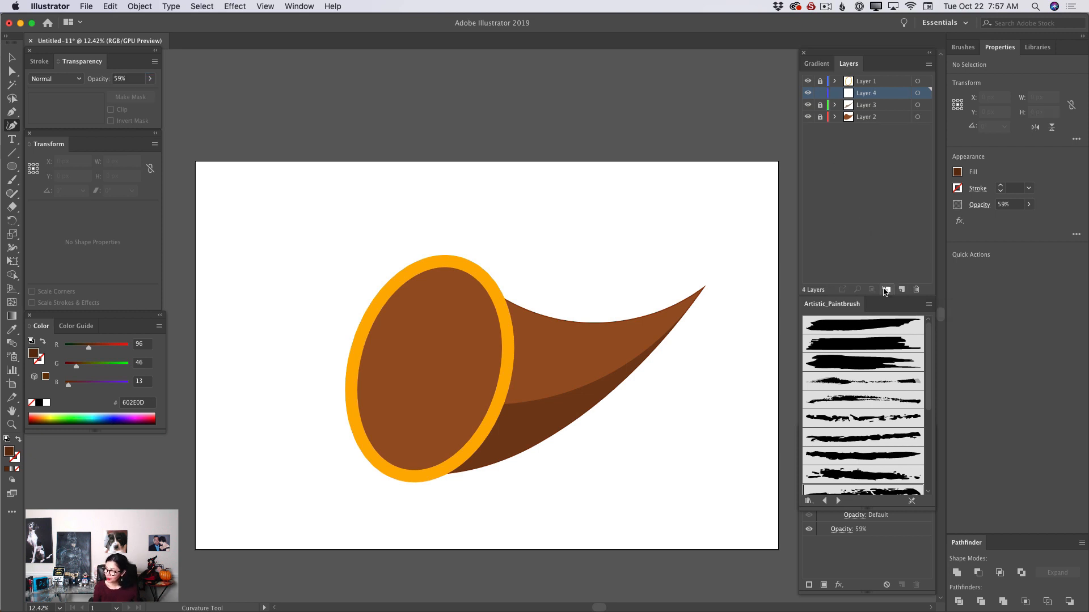
click(460, 263)
click(438, 321)
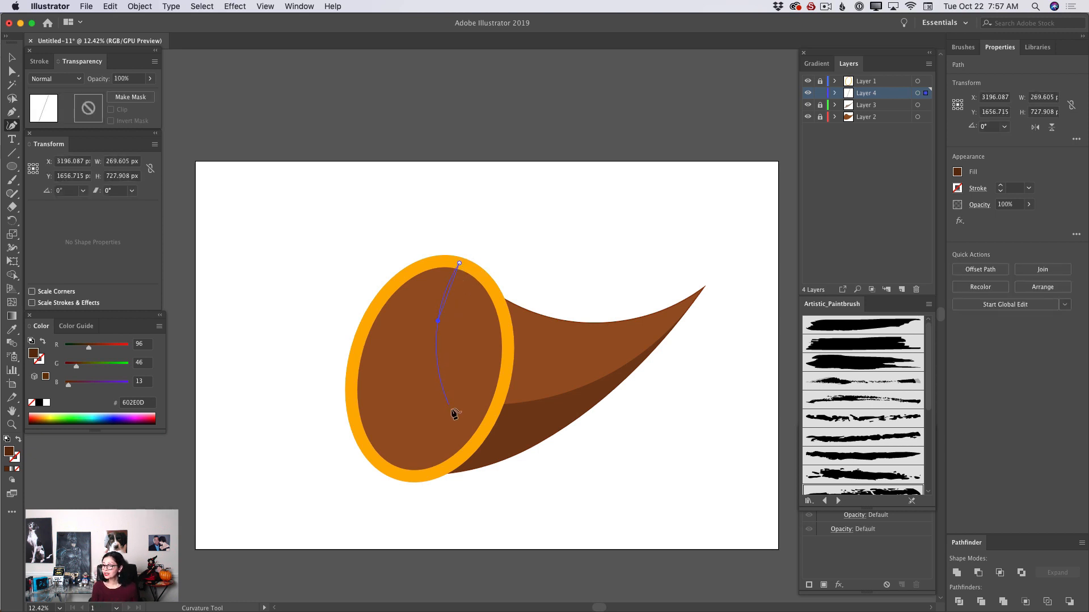
click(476, 439)
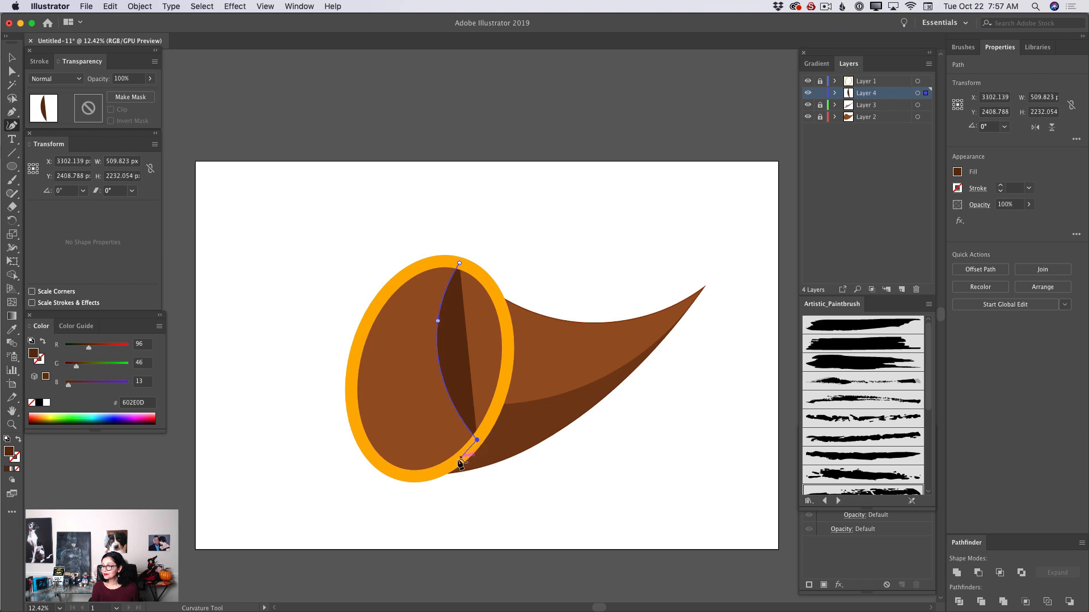
click(451, 467)
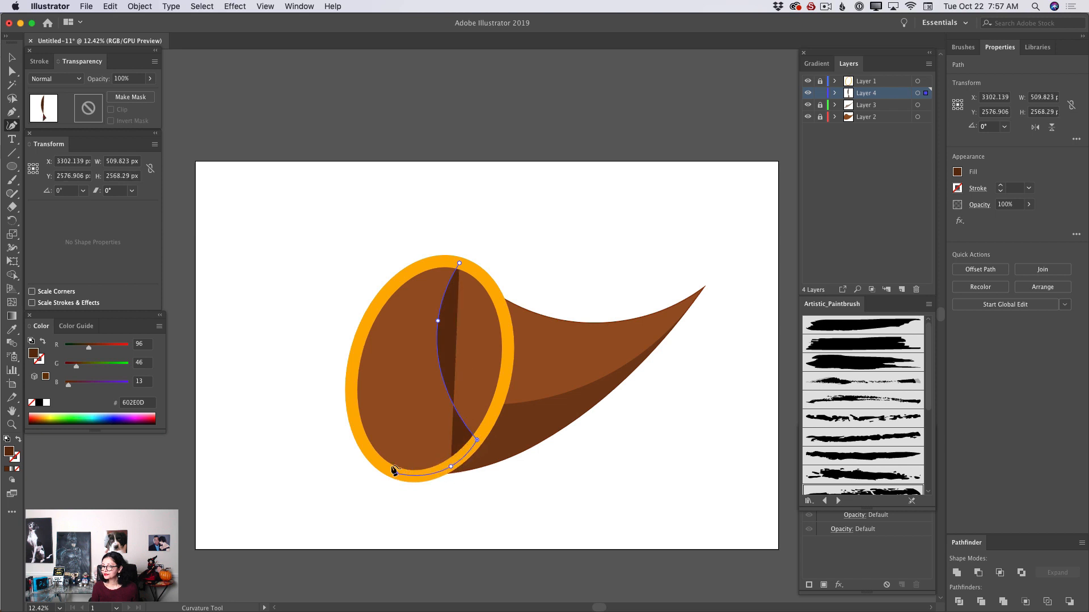
click(396, 473)
click(354, 415)
click(369, 316)
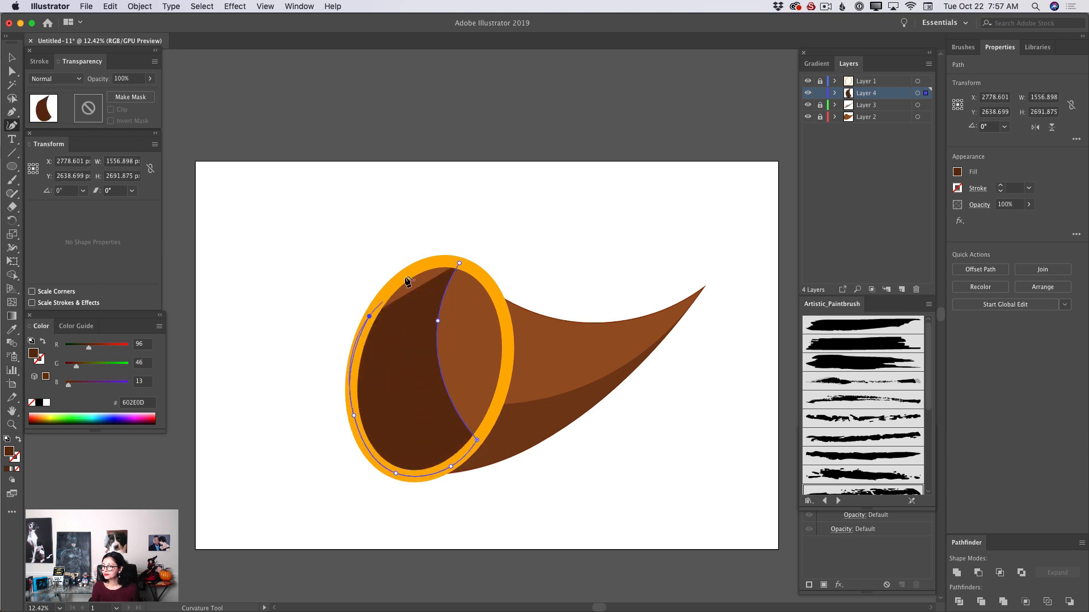
click(427, 264)
click(459, 264)
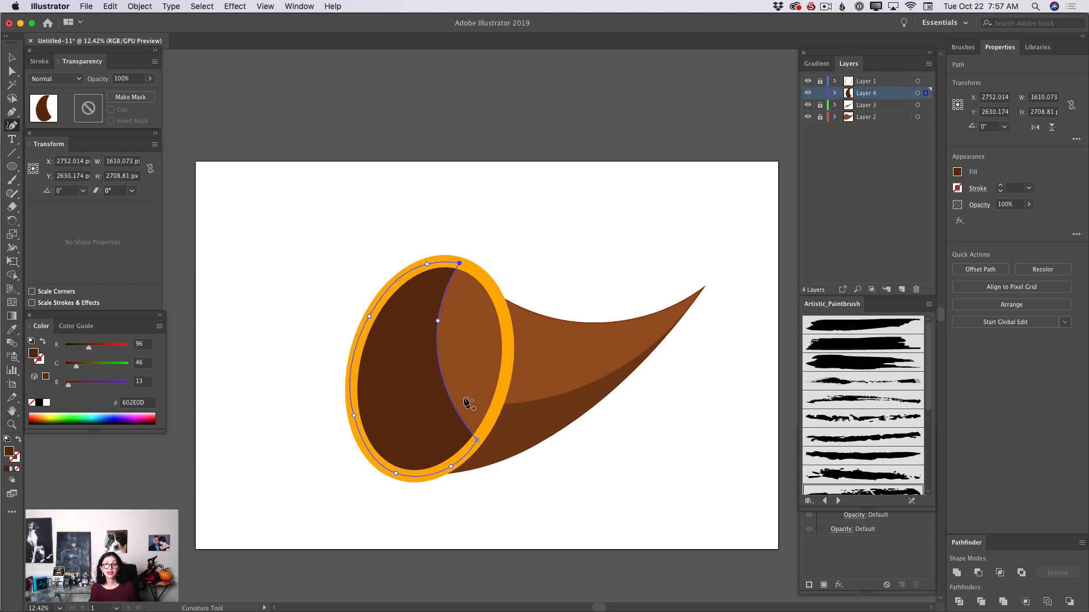
Step: Reduce the mouth shadow's opacity to 42% and lock its layer
click(150, 79)
drag(145, 93, 123, 94)
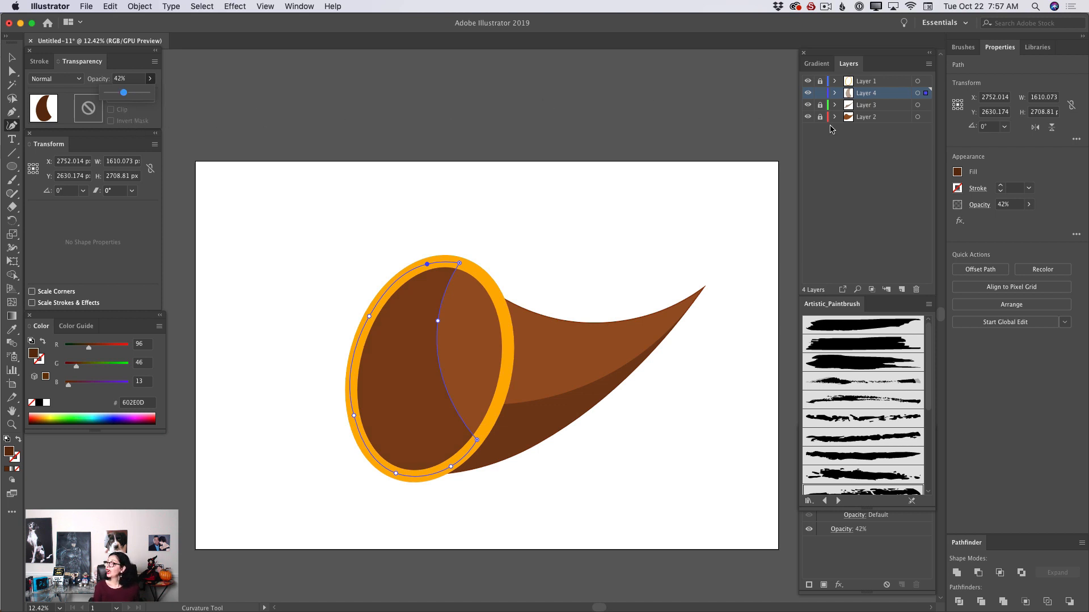
click(820, 93)
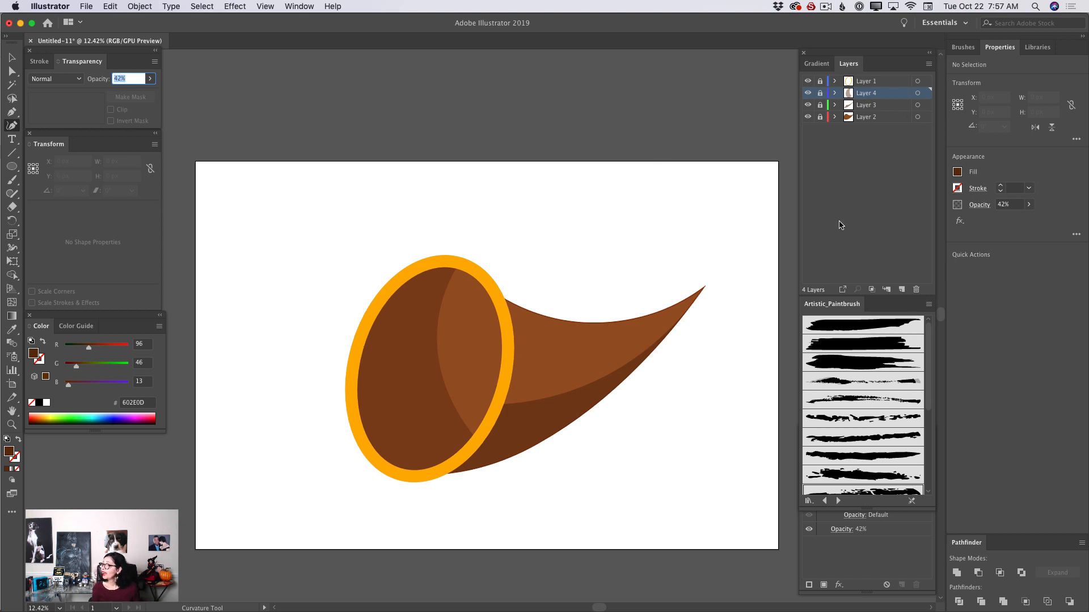
Step: Add a new layer above the mouth shadow's layer and set the fill colour to light peach FCC19F
click(902, 288)
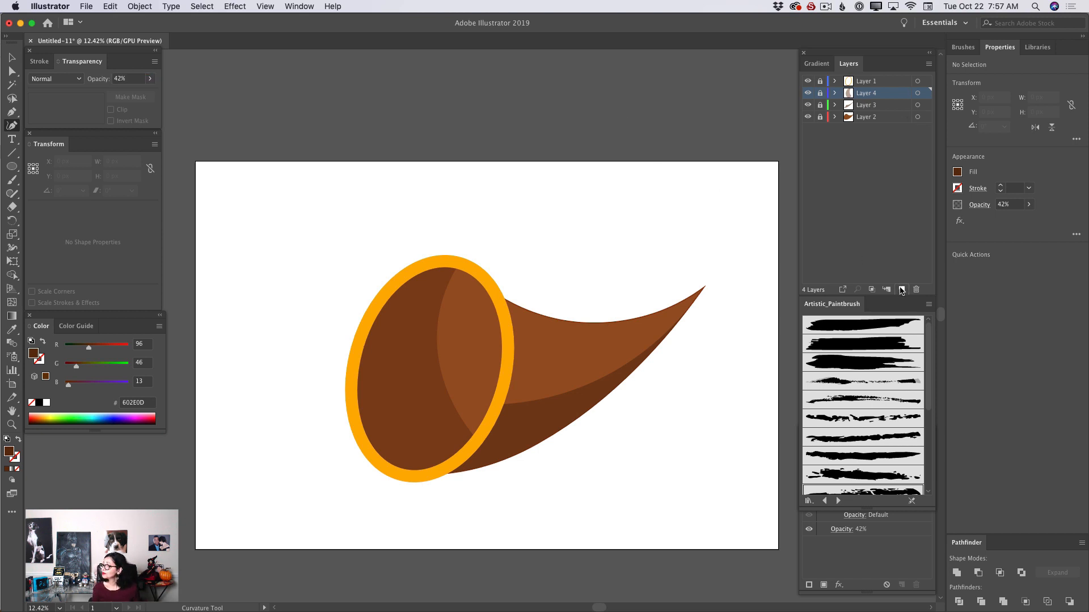
double_click(9, 453)
drag(431, 230, 421, 221)
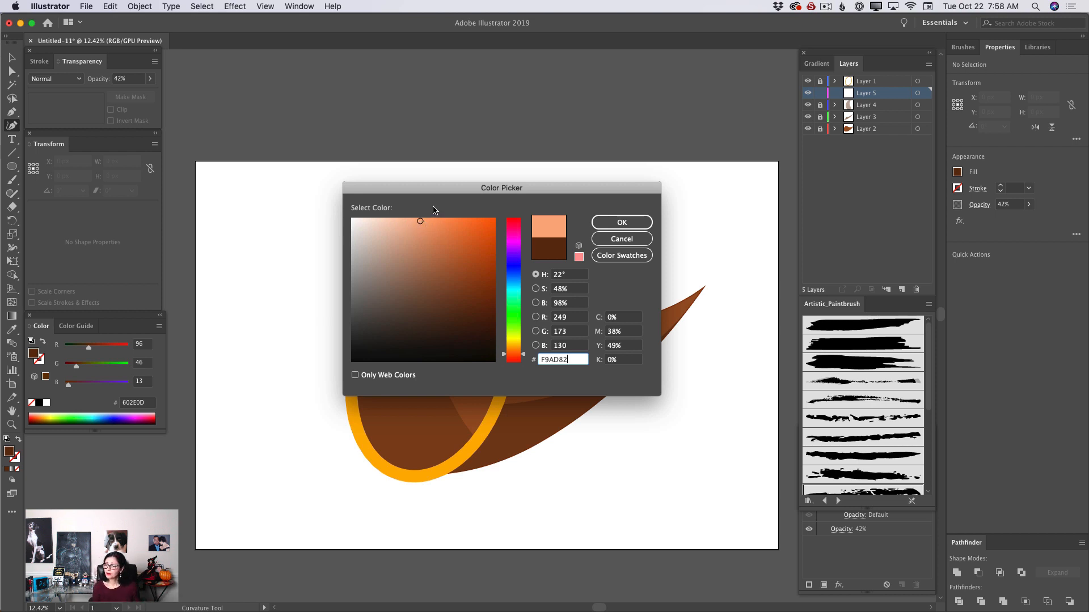
drag(423, 224, 404, 220)
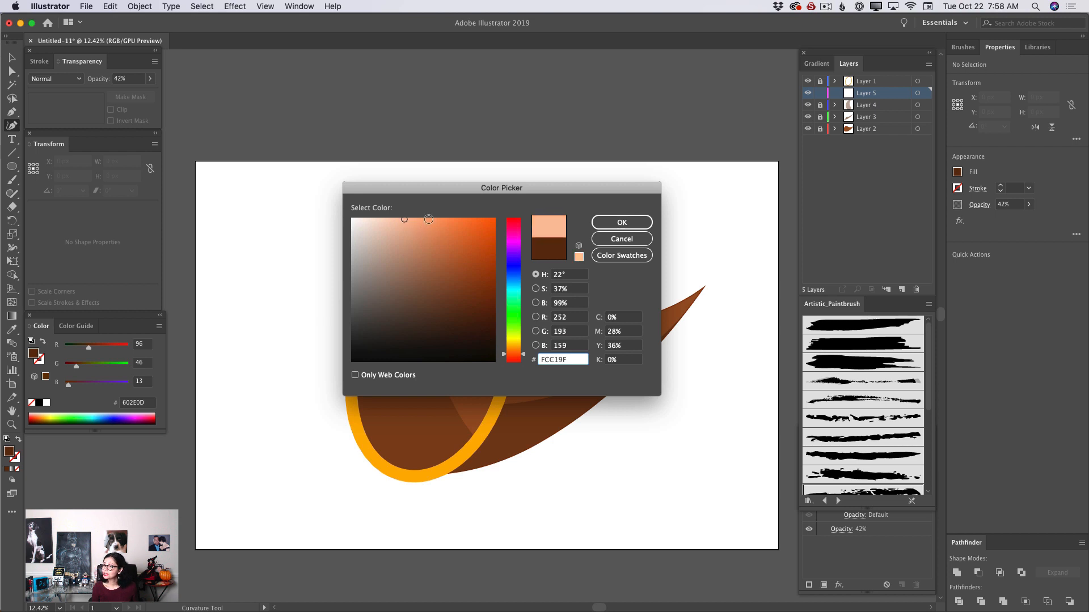
click(622, 222)
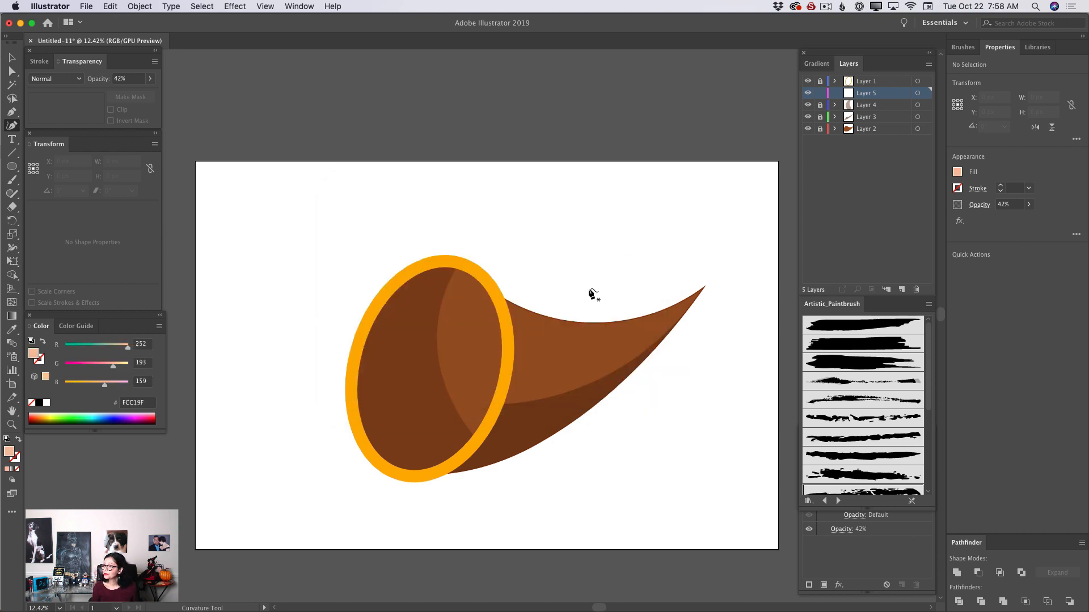
Step: Draw a thin closed highlight band just above the underside shadow, tapering from the rim towards the tip, about 2206 by 982 px
click(507, 380)
click(605, 365)
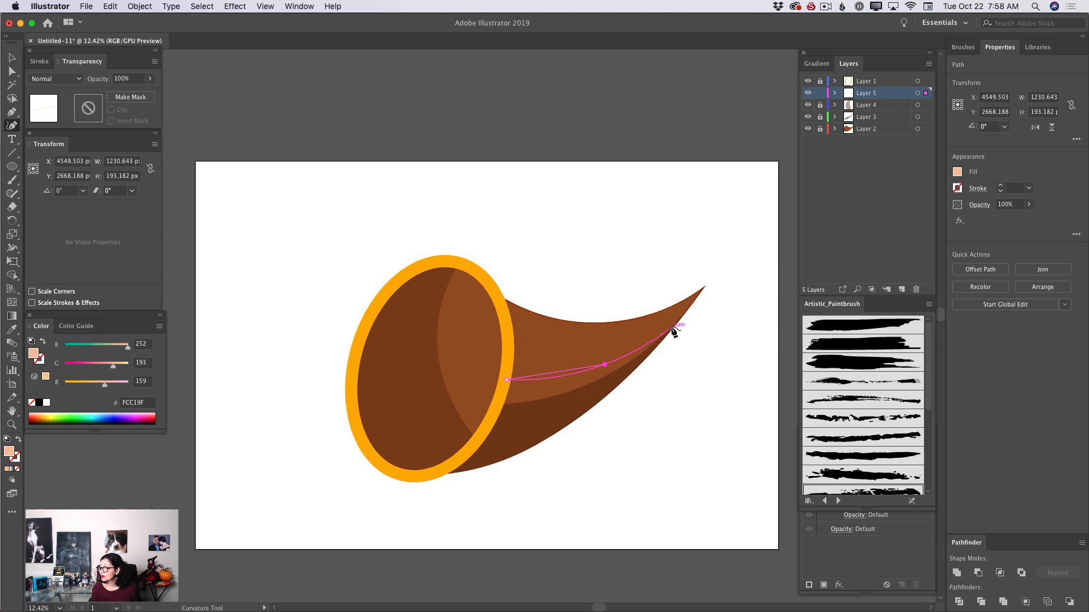
click(673, 328)
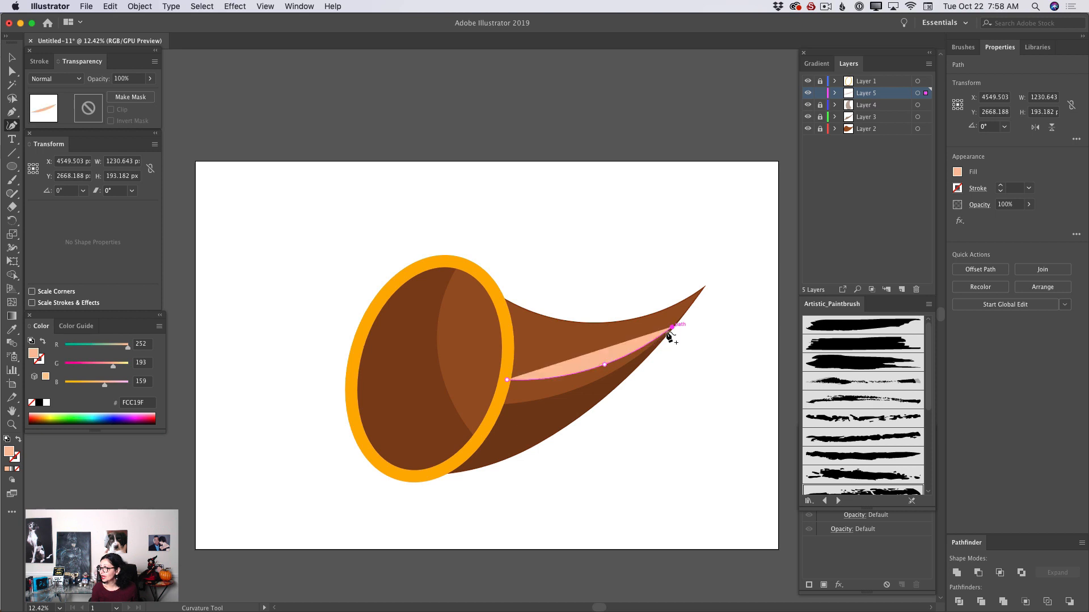
click(636, 357)
click(576, 390)
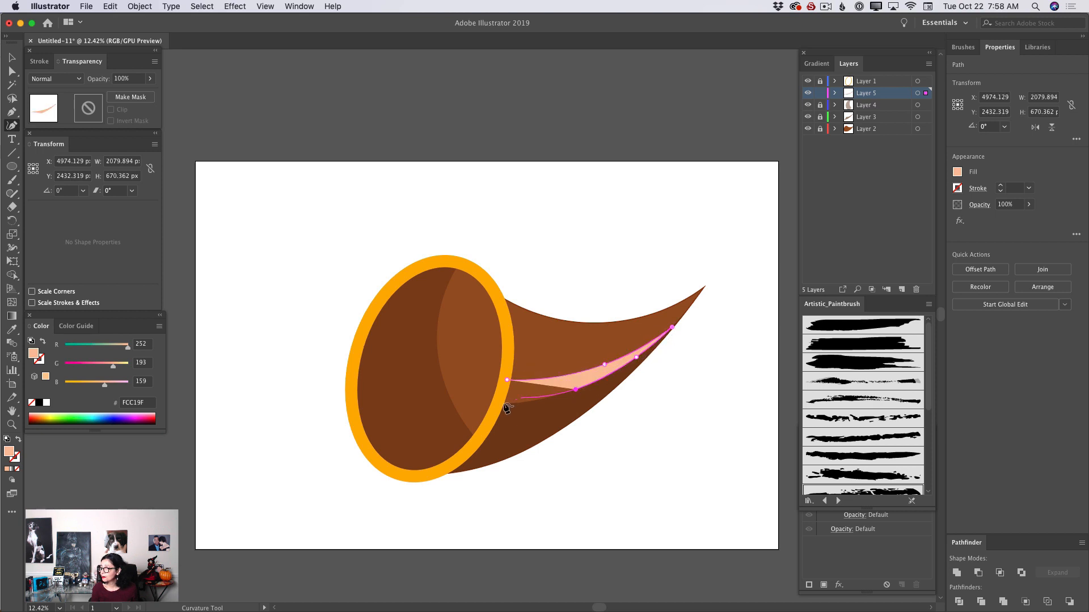
click(497, 405)
click(507, 379)
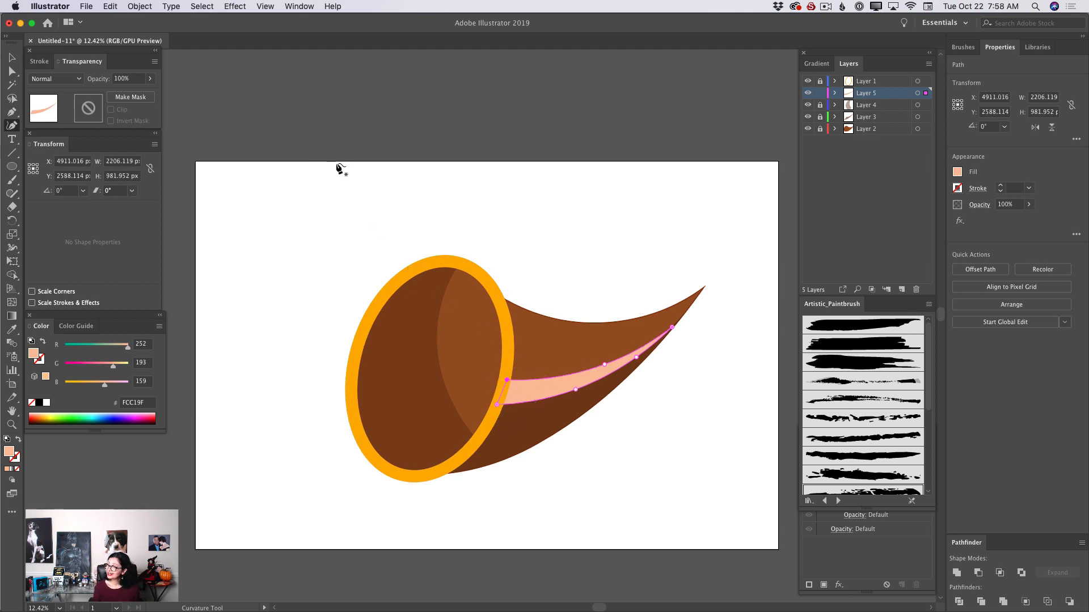
Step: Reduce the highlight band's opacity to 48% and lock its layer
click(150, 79)
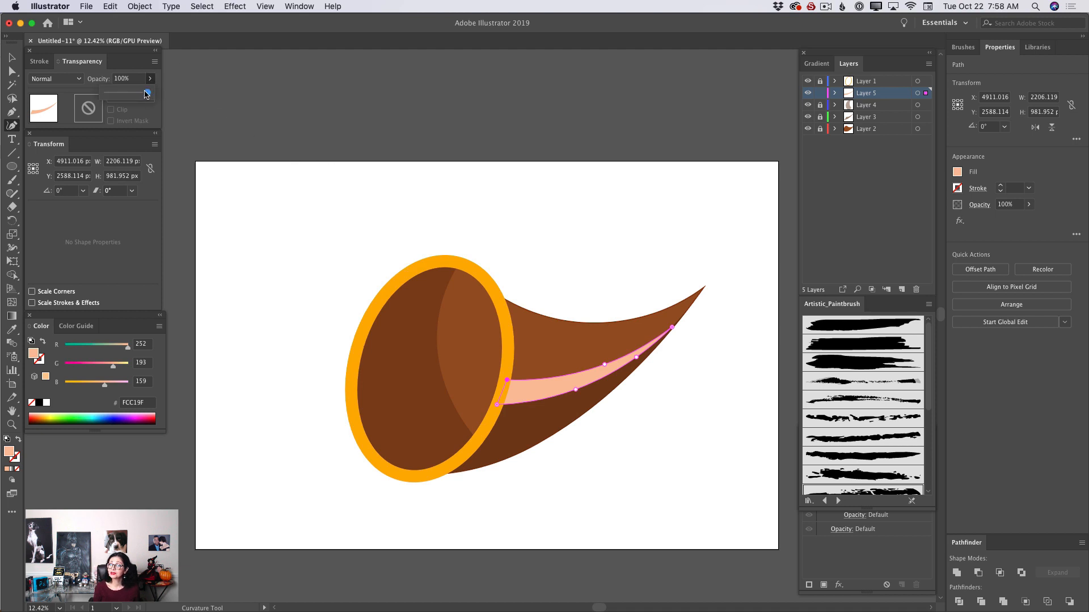
drag(147, 95, 126, 95)
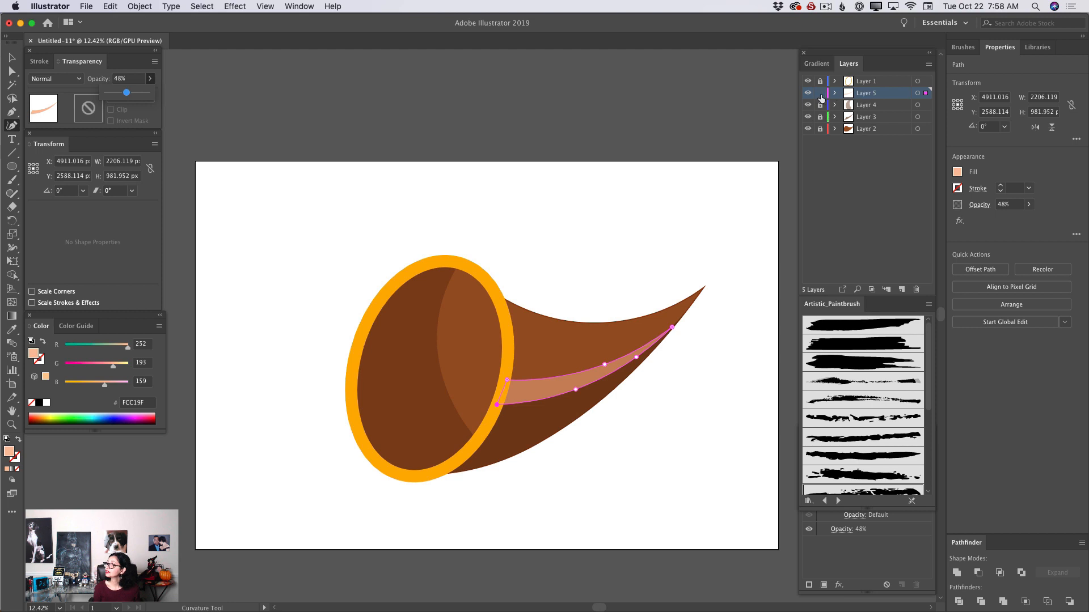
click(832, 117)
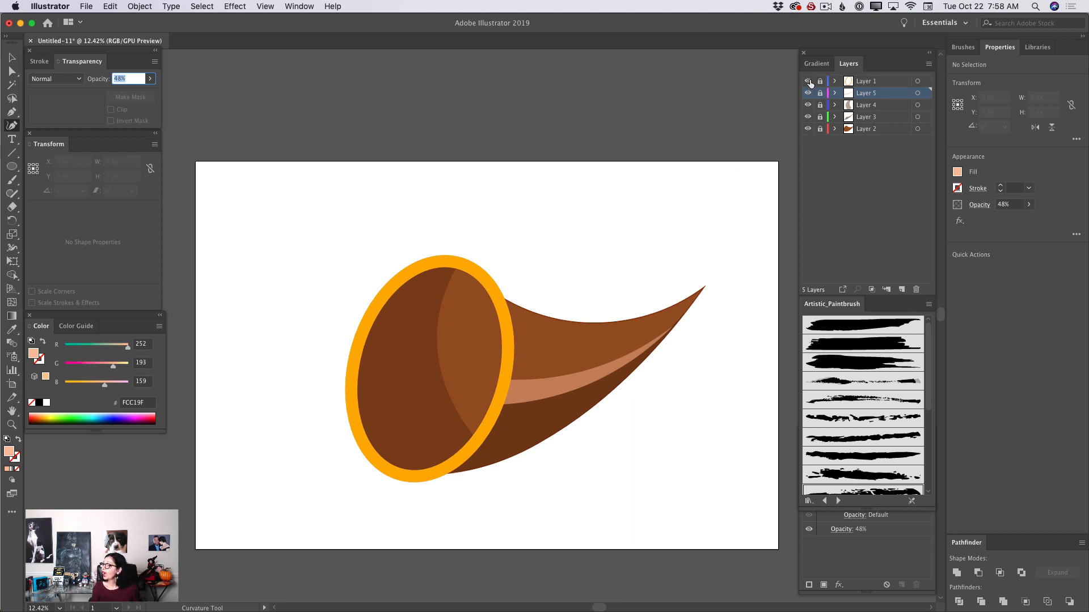
Step: Unlock all five layers and group all the cornucopia's shapes into one object
drag(819, 84, 820, 99)
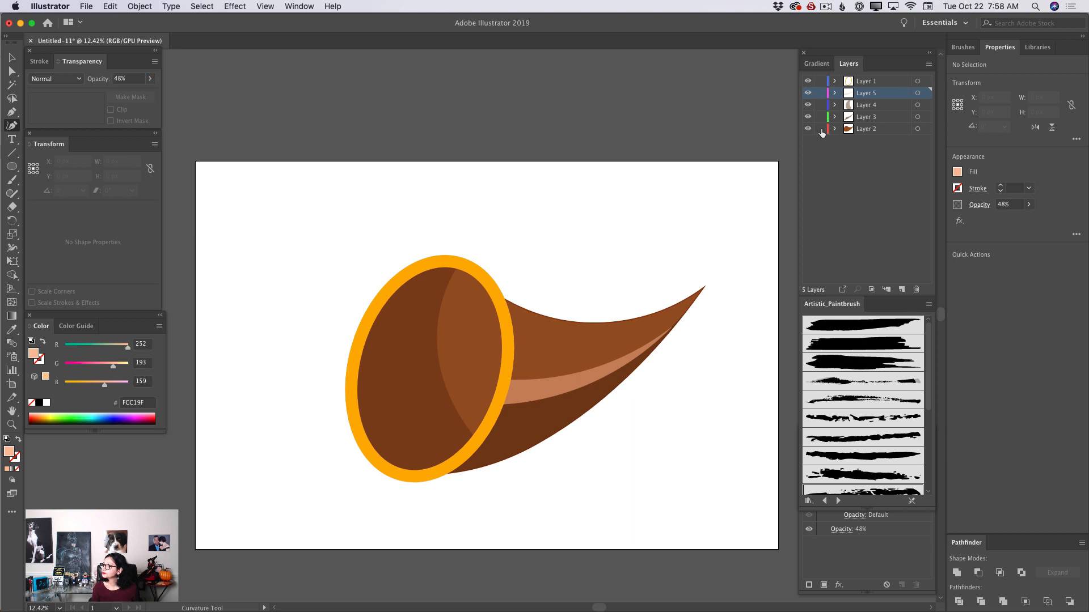
key(v)
drag(260, 203, 730, 502)
click(140, 6)
mouse_move(142, 25)
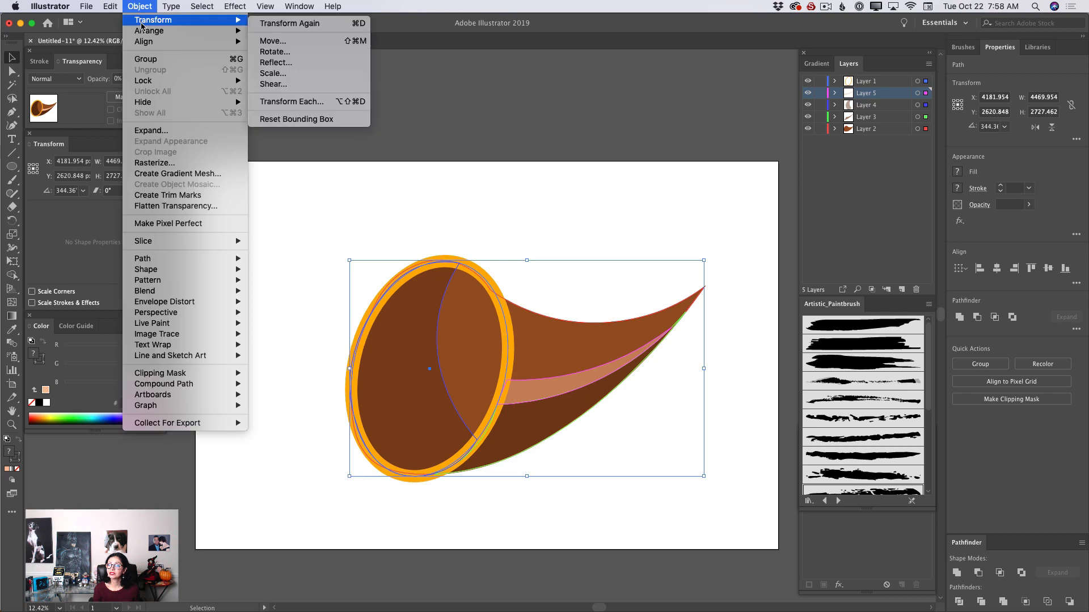
click(155, 60)
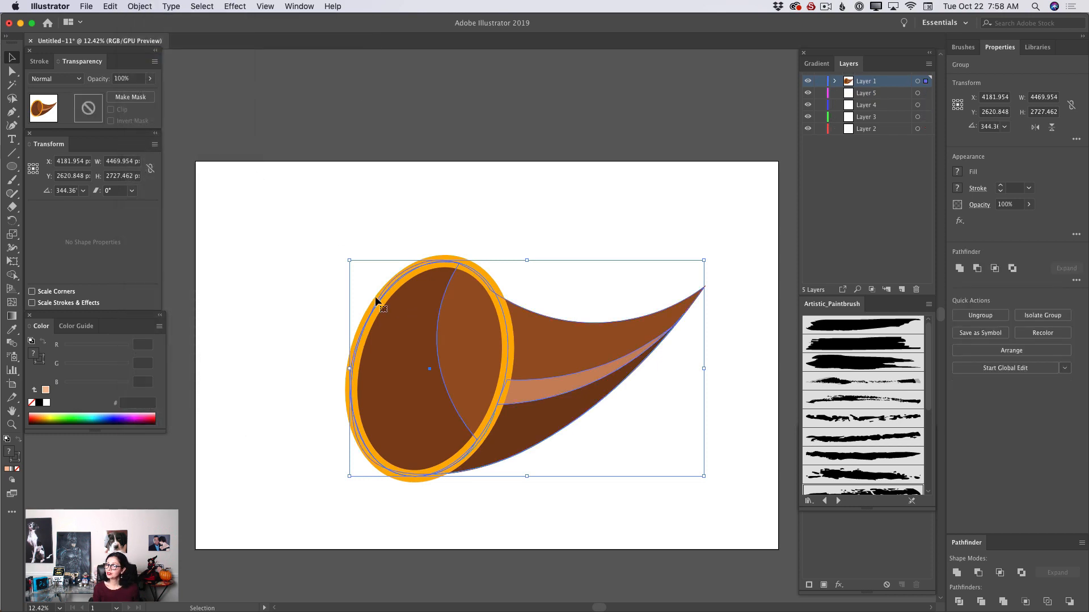
Step: Enlarge the grouped horn to about 5099 by 3562 px and place it in the right part of the artboard
drag(351, 262, 269, 200)
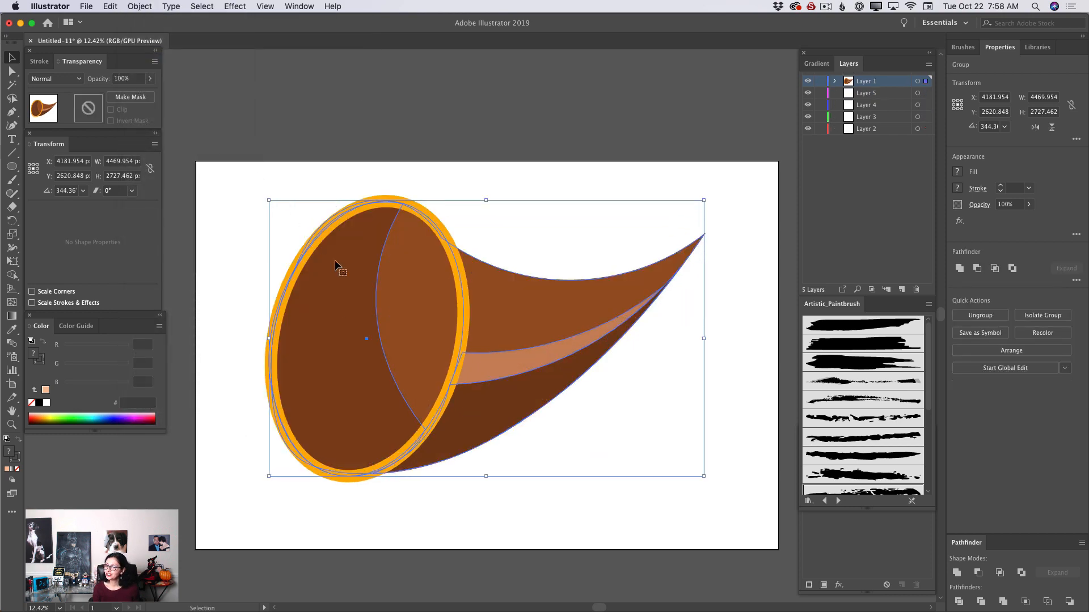
drag(345, 338, 397, 369)
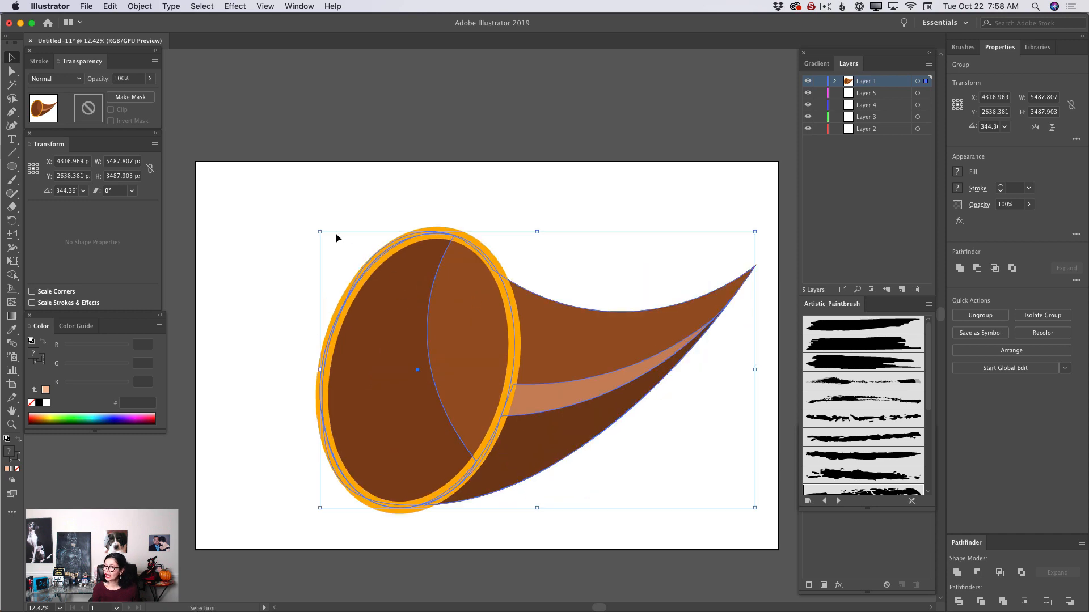
drag(320, 232, 369, 257)
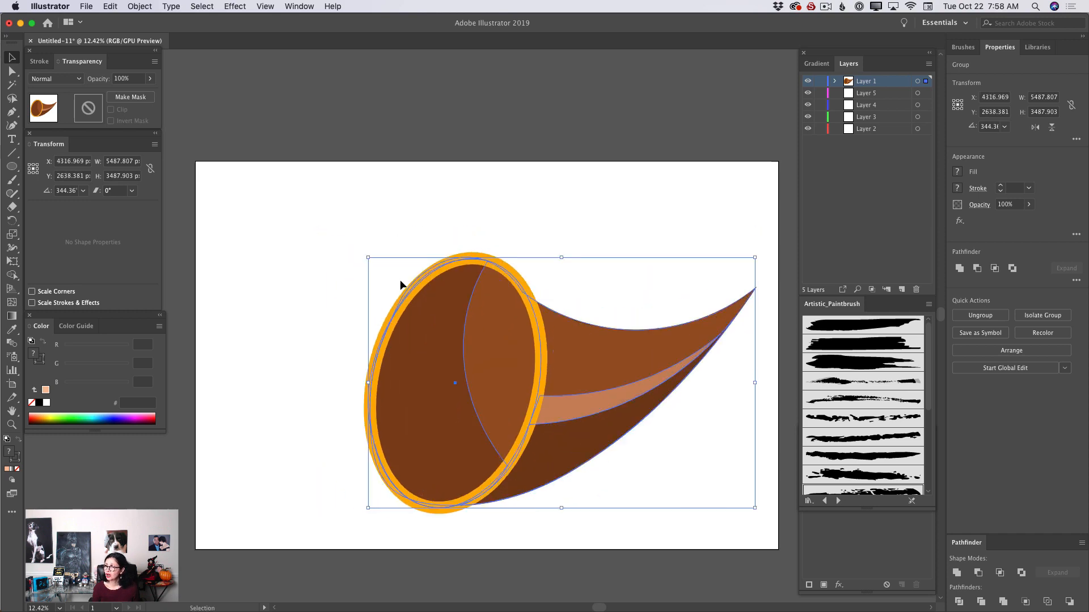
mouse_move(443, 306)
mouse_down()
mouse_move(431, 298)
mouse_move(439, 293)
mouse_move(444, 308)
mouse_up()
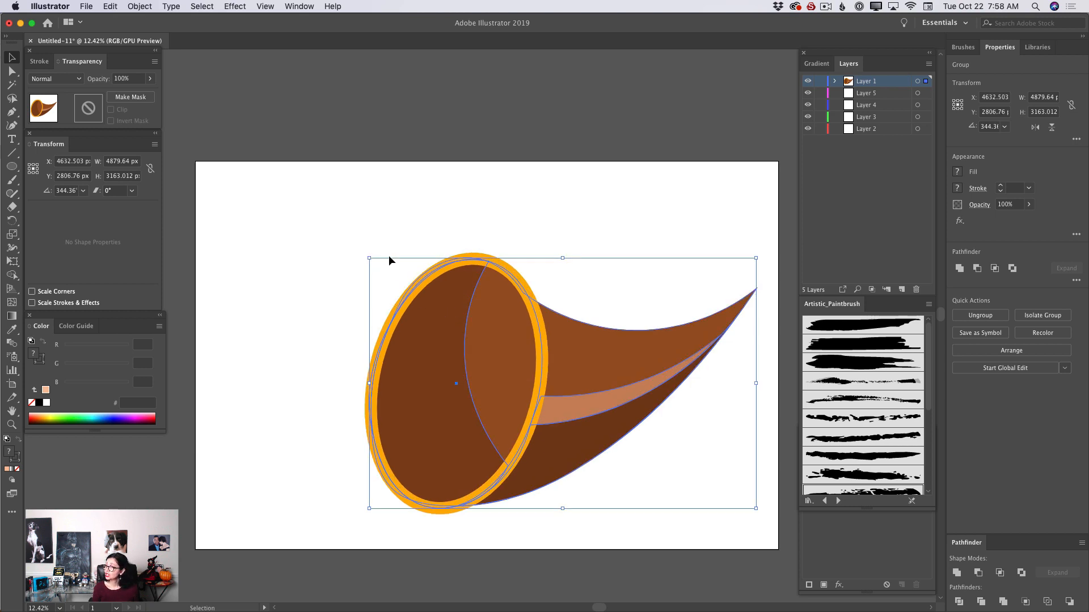
drag(370, 258, 351, 226)
drag(411, 358, 422, 380)
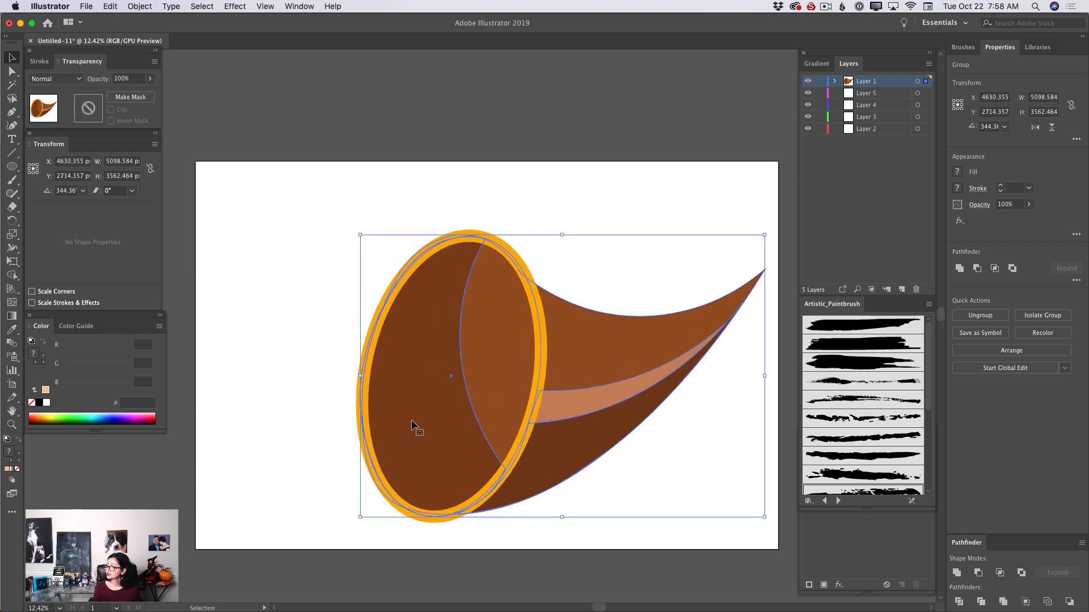
Step: Lock the horn's layer, add a new layer above it and set the fill colour to orange FF9D00
click(820, 81)
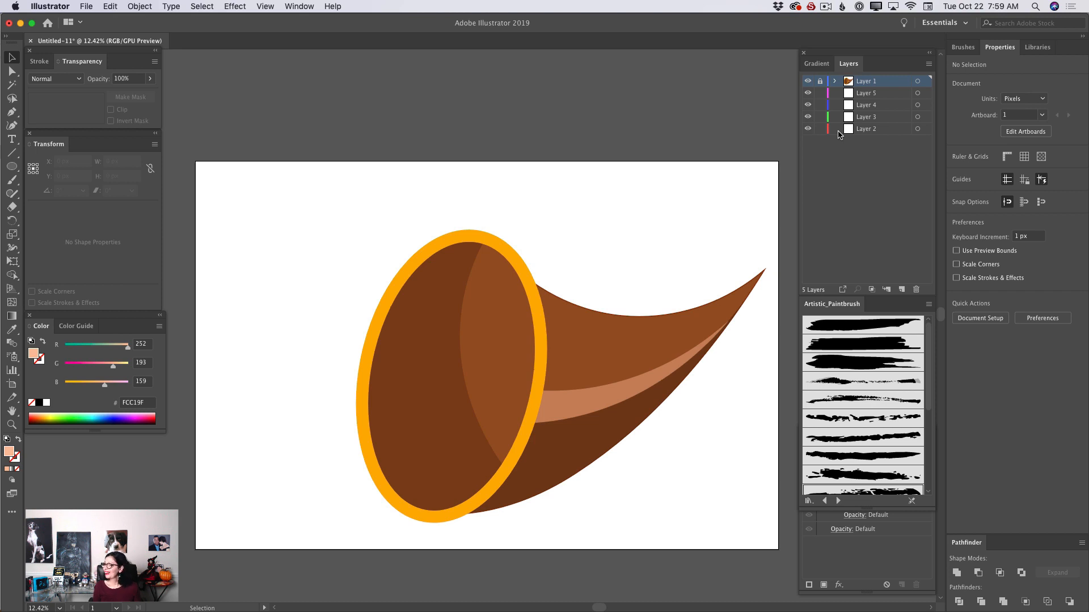
click(902, 289)
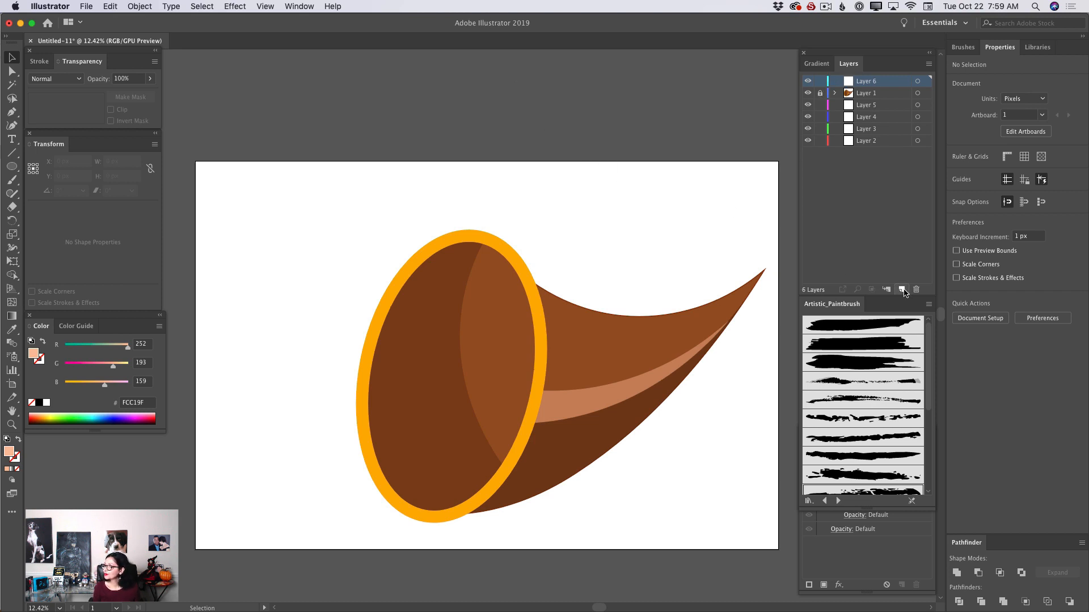
drag(19, 167, 71, 198)
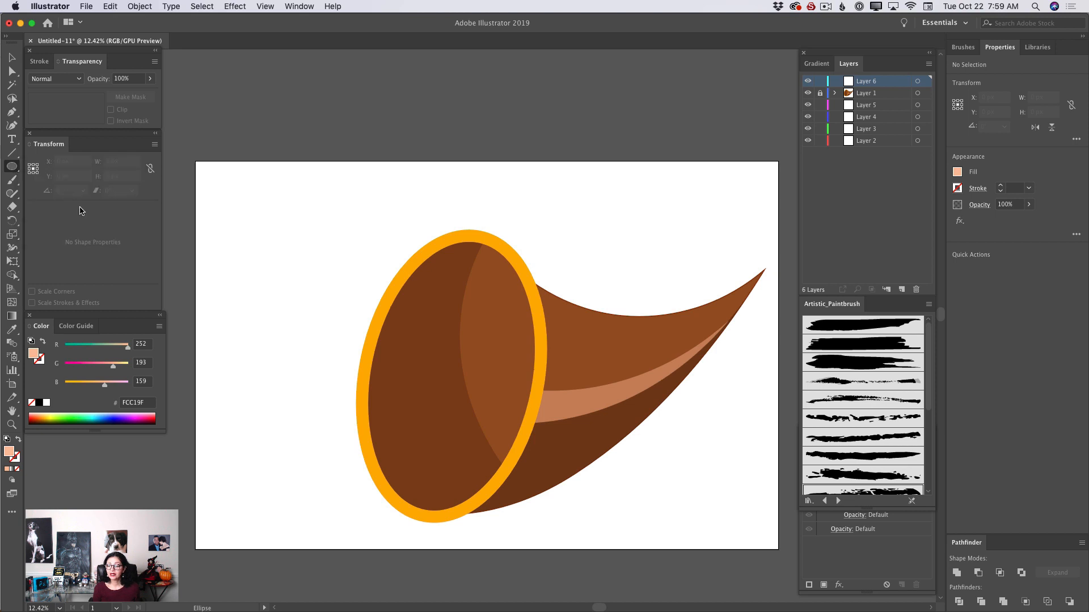
double_click(9, 452)
drag(522, 347, 525, 345)
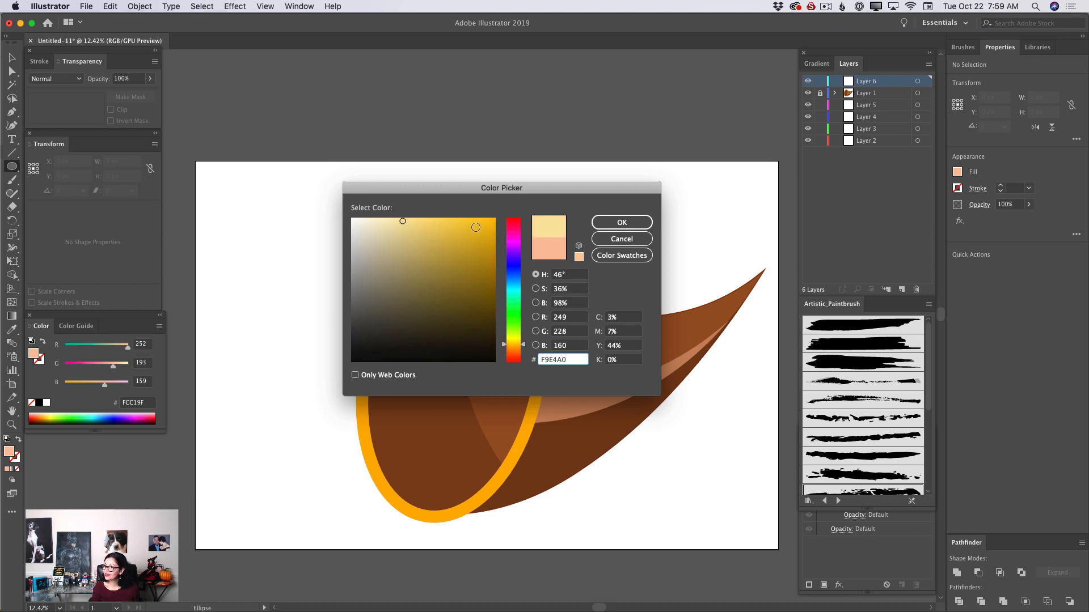
drag(476, 228, 511, 213)
drag(526, 347, 526, 347)
click(646, 225)
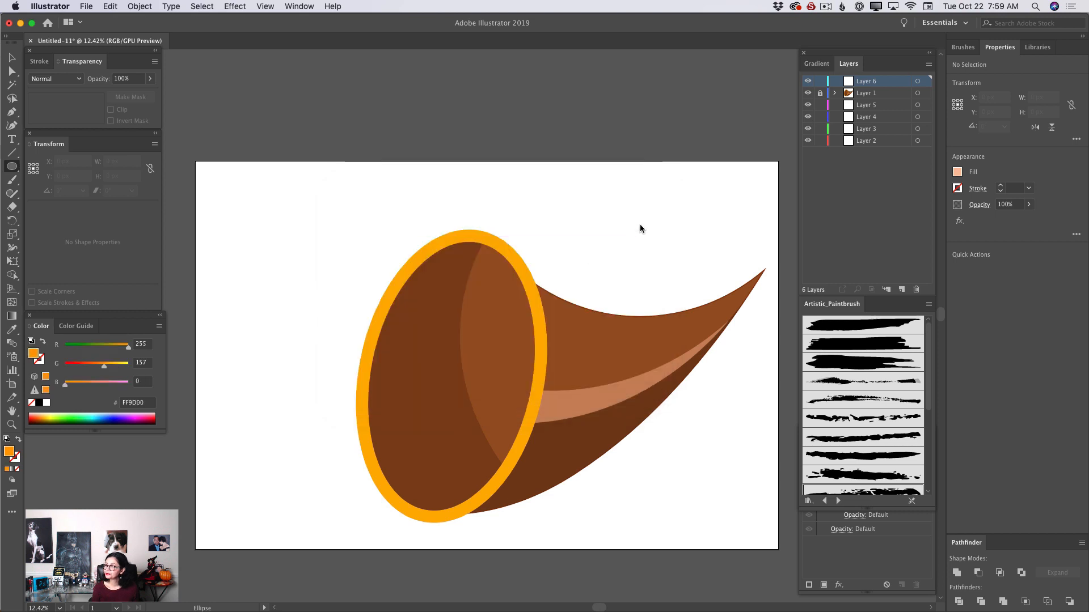
Step: Set the stroke to darker orange DD8300 with a weight of 7 pt
double_click(16, 462)
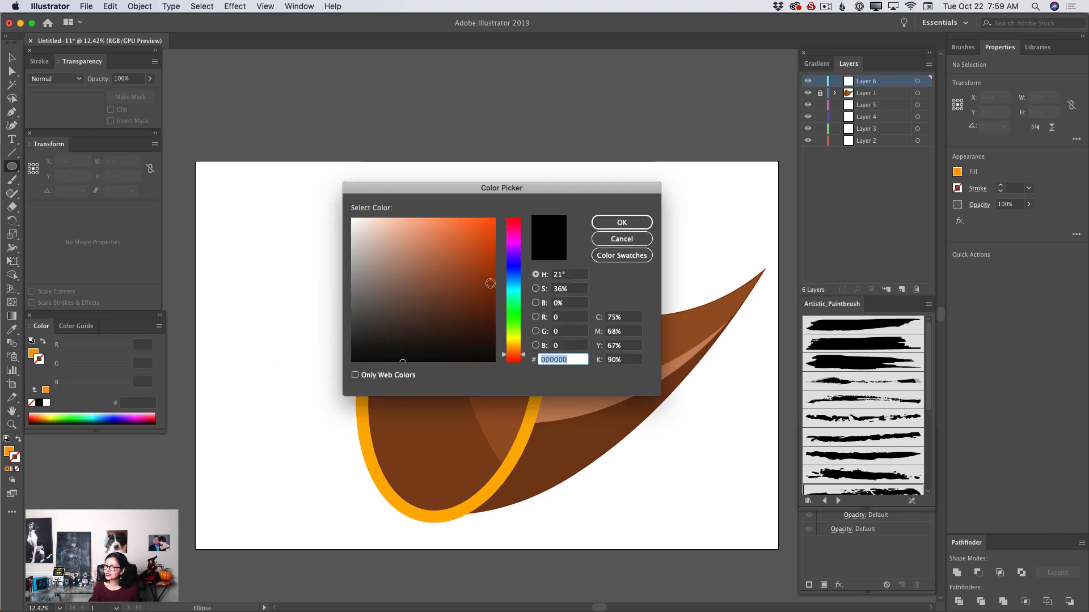
drag(521, 352, 524, 348)
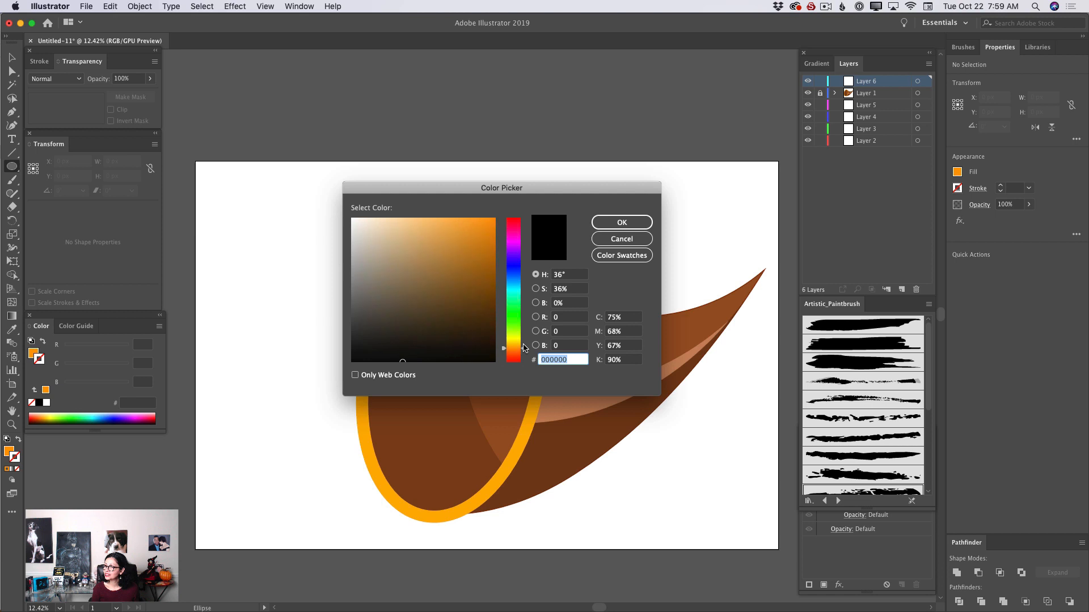
click(480, 236)
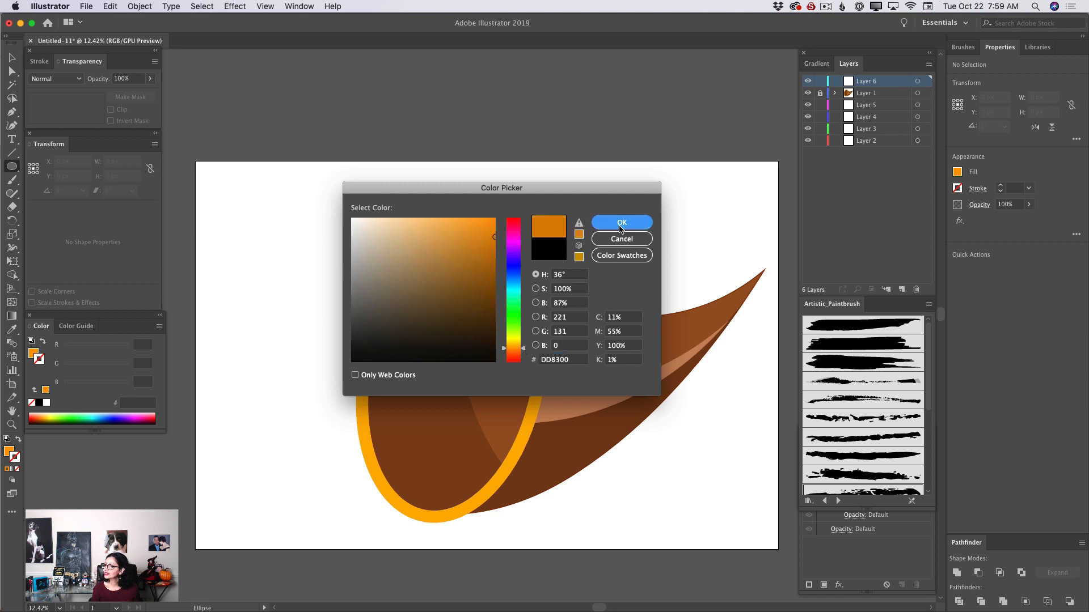
click(621, 222)
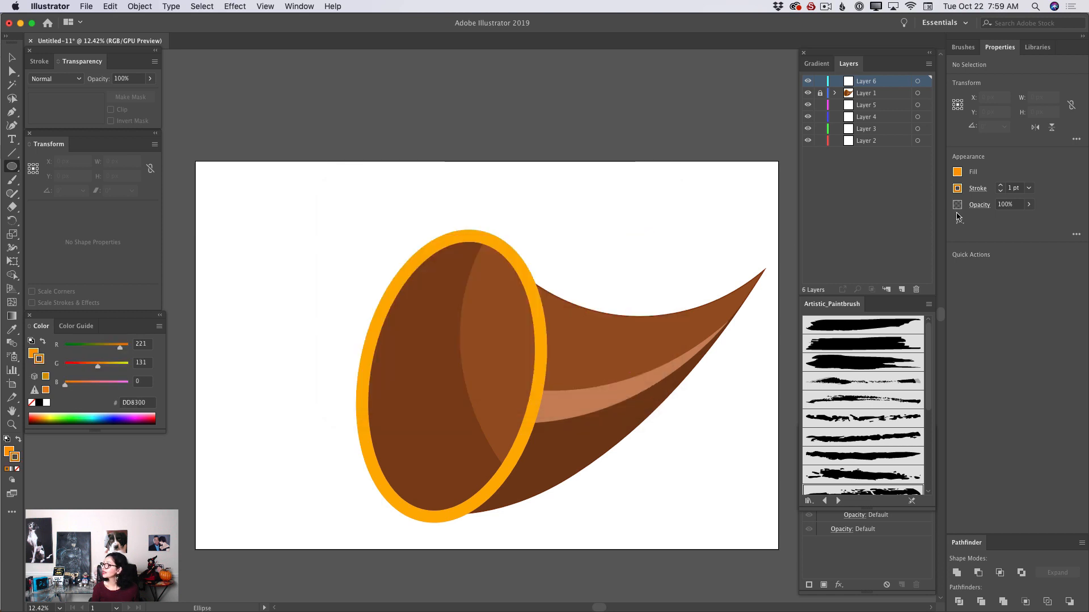
click(1029, 189)
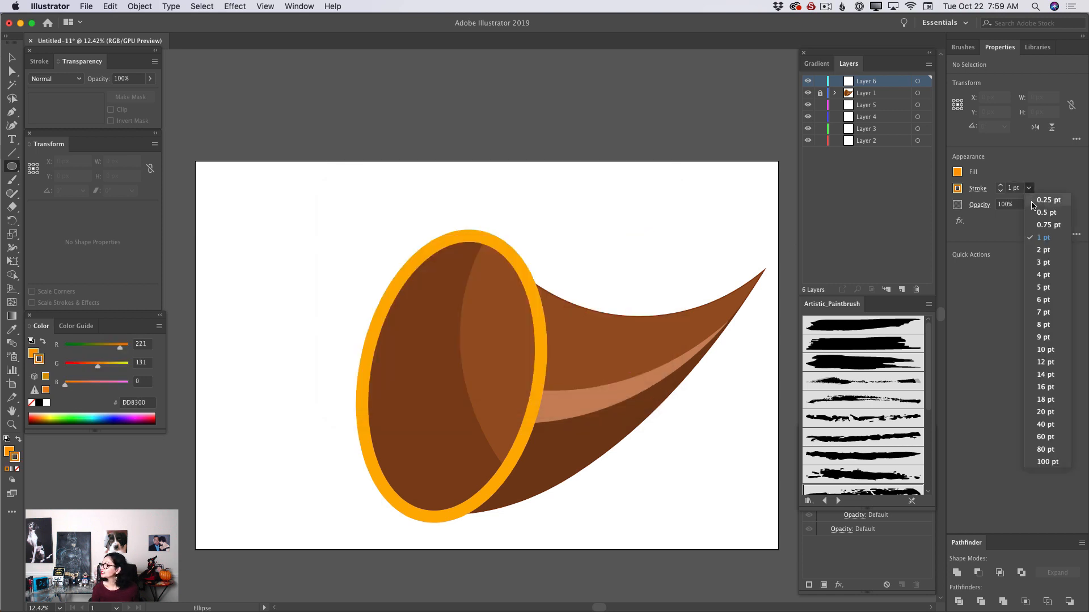
click(1045, 313)
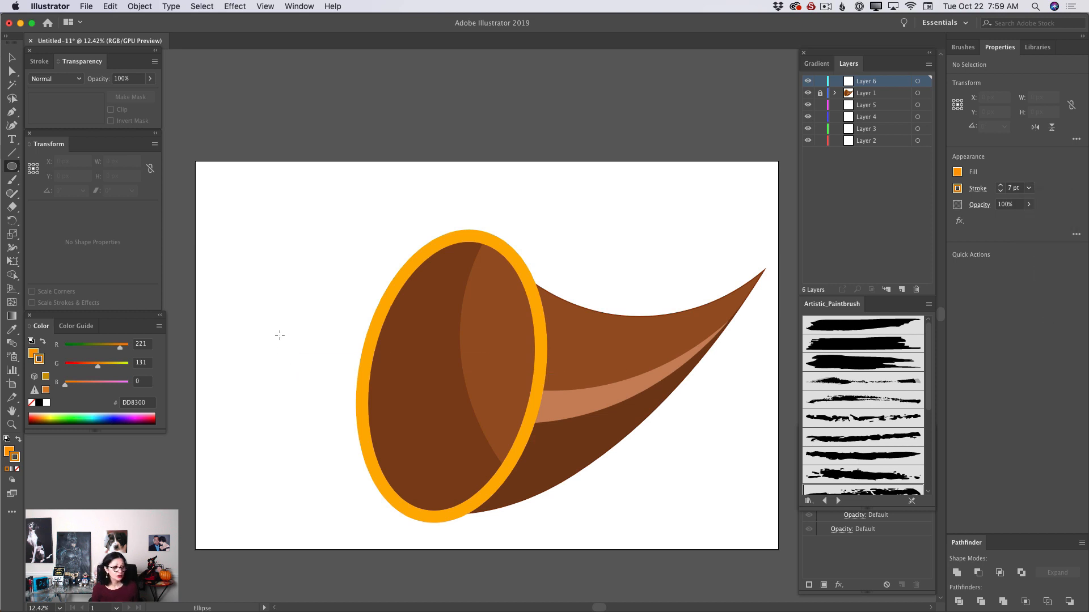
Step: Draw an upright ellipse about 1488 by 2280 px overlapping the rim's left edge and set its stroke weight to 18 pt
drag(259, 319, 376, 502)
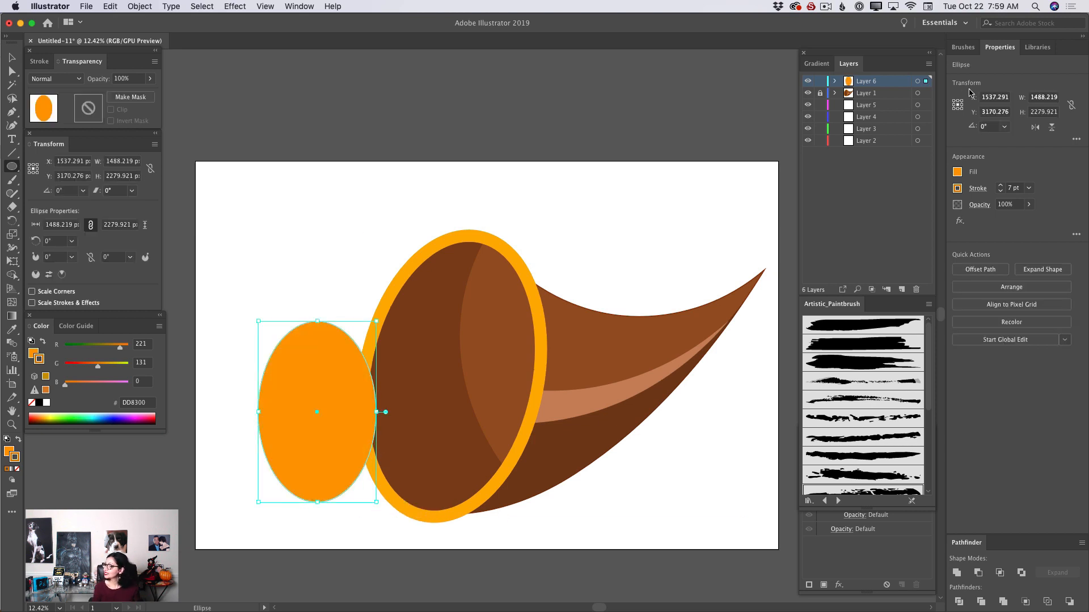
click(1028, 189)
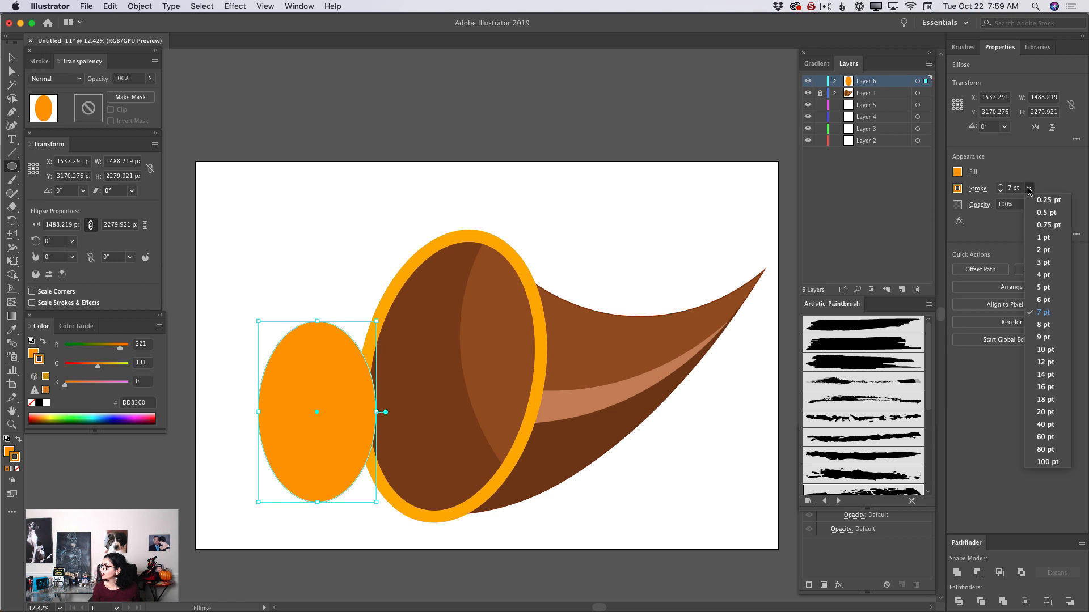
click(1047, 338)
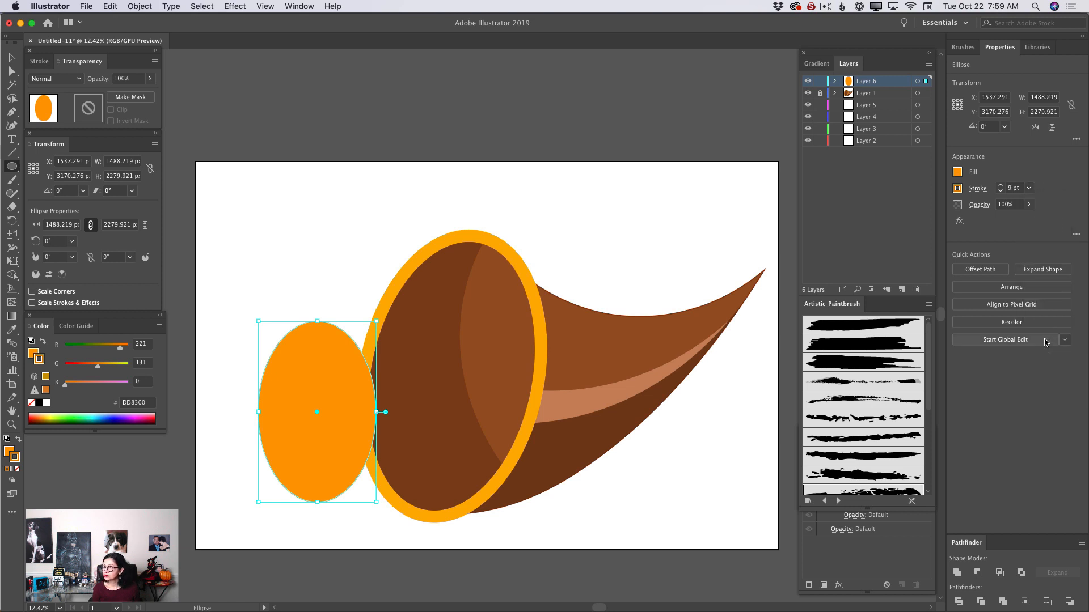
click(1028, 189)
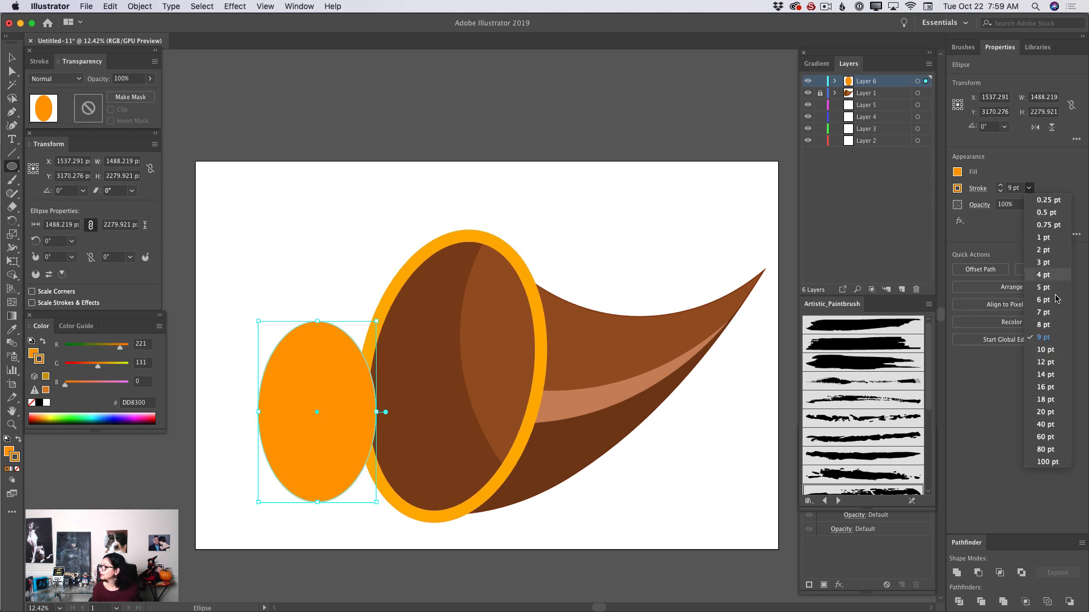
click(1051, 379)
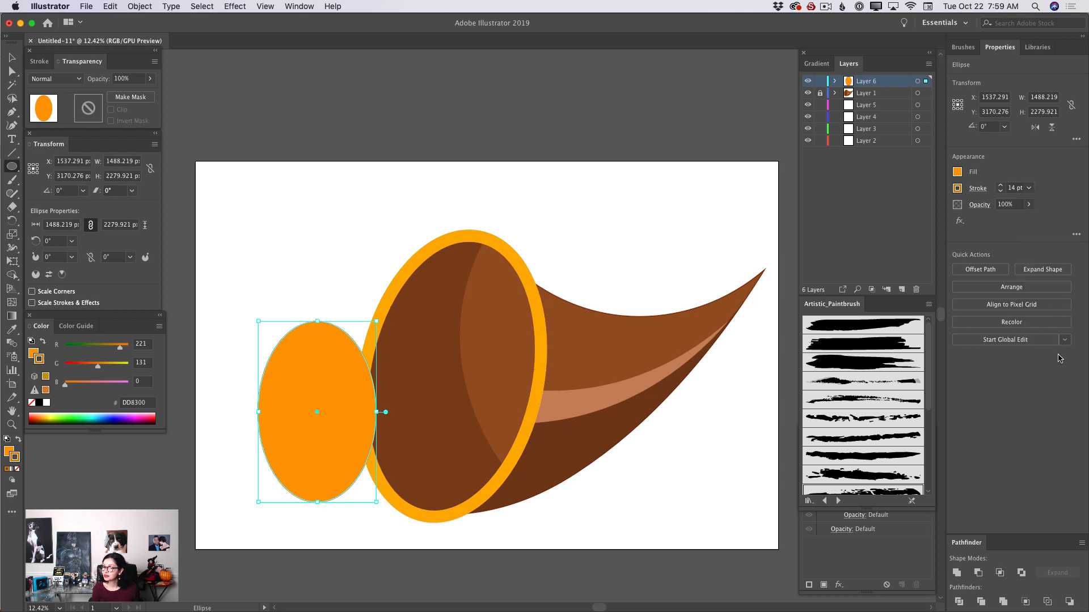
click(1028, 189)
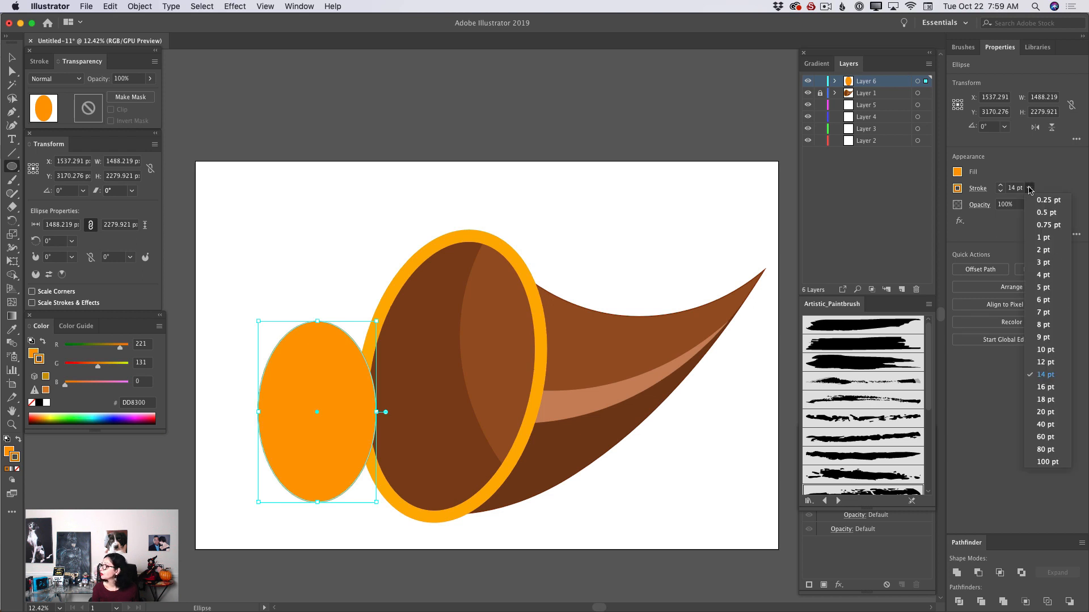
click(1052, 400)
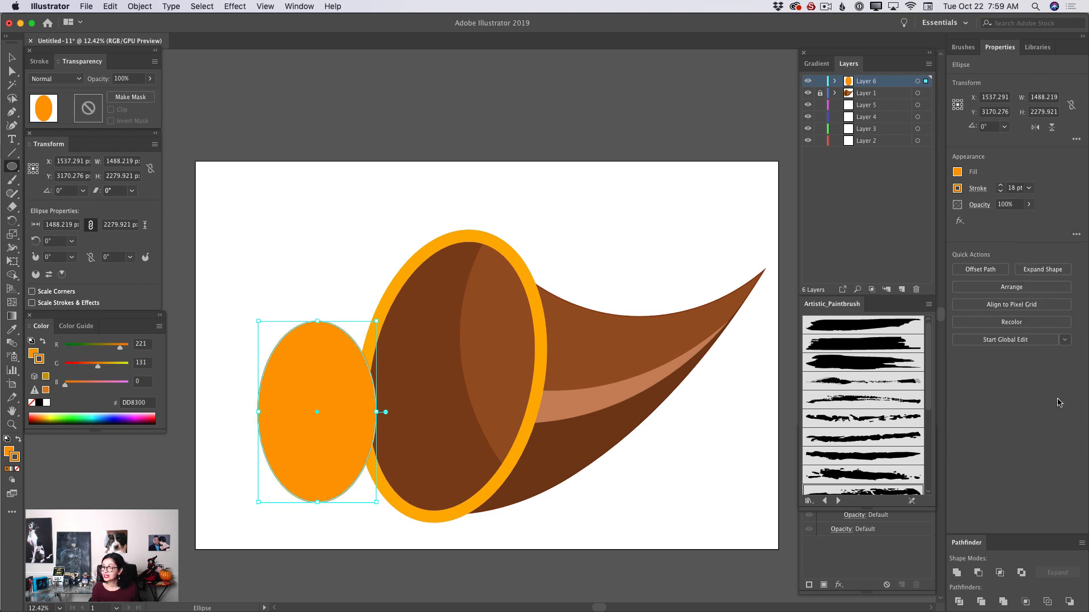
Step: Lock the orange ellipse's layer and add a new layer between it and the horn's layer
click(11, 58)
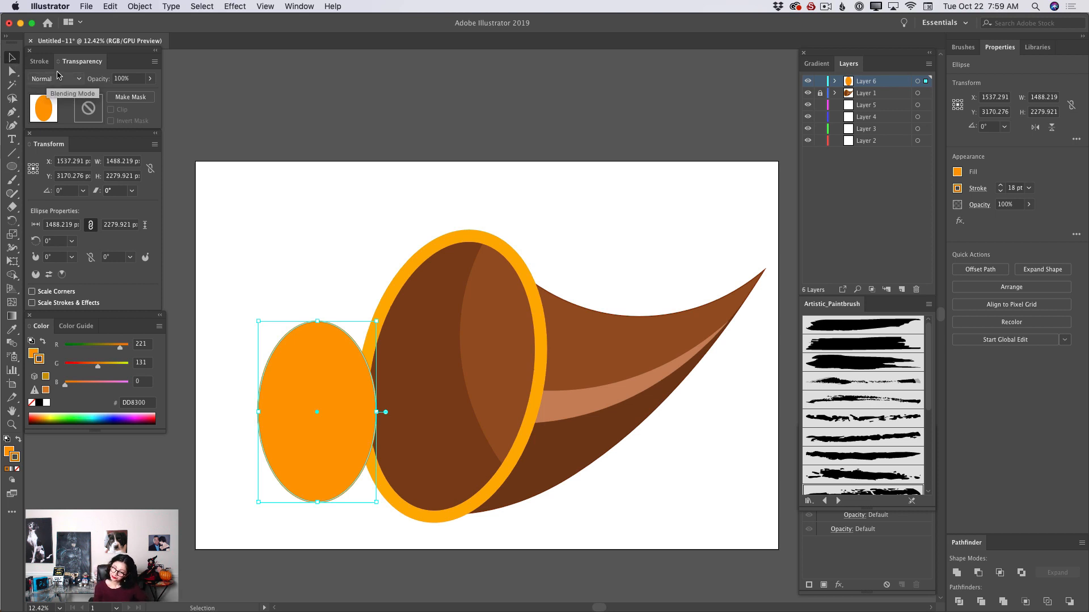
click(820, 81)
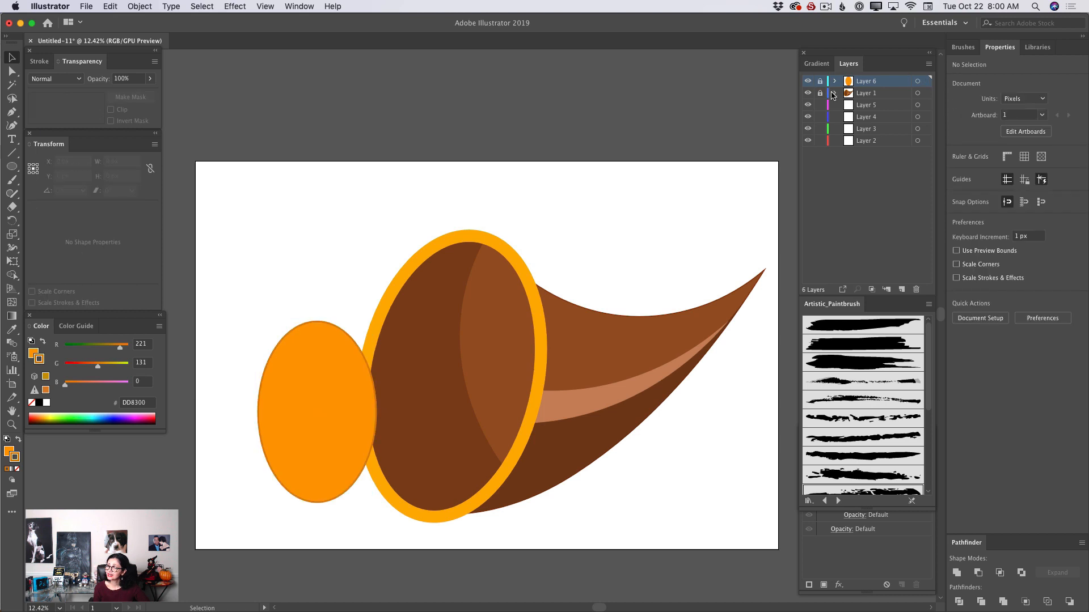
click(885, 95)
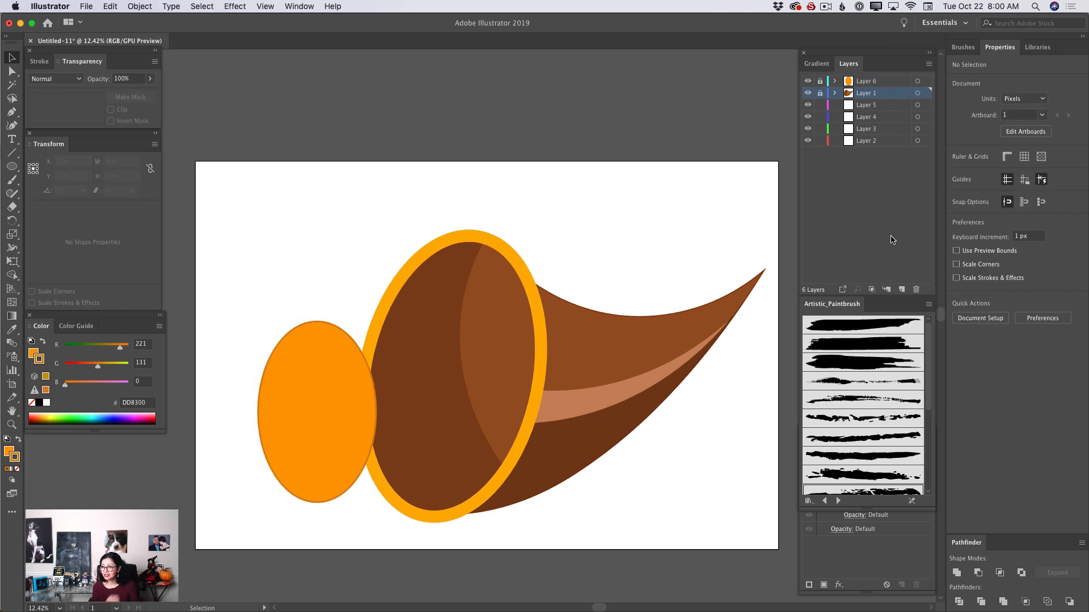
click(896, 289)
Step: Draw a second upright ellipse about 1398 by 2197 px and move it so it peeks out behind the first one's right side
click(11, 166)
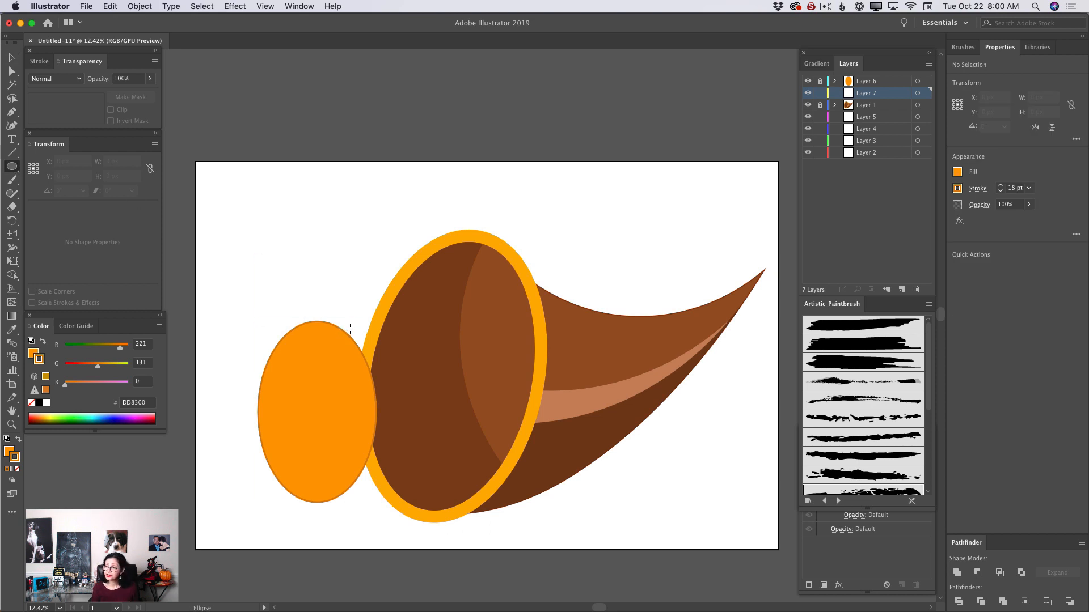
drag(322, 326, 433, 503)
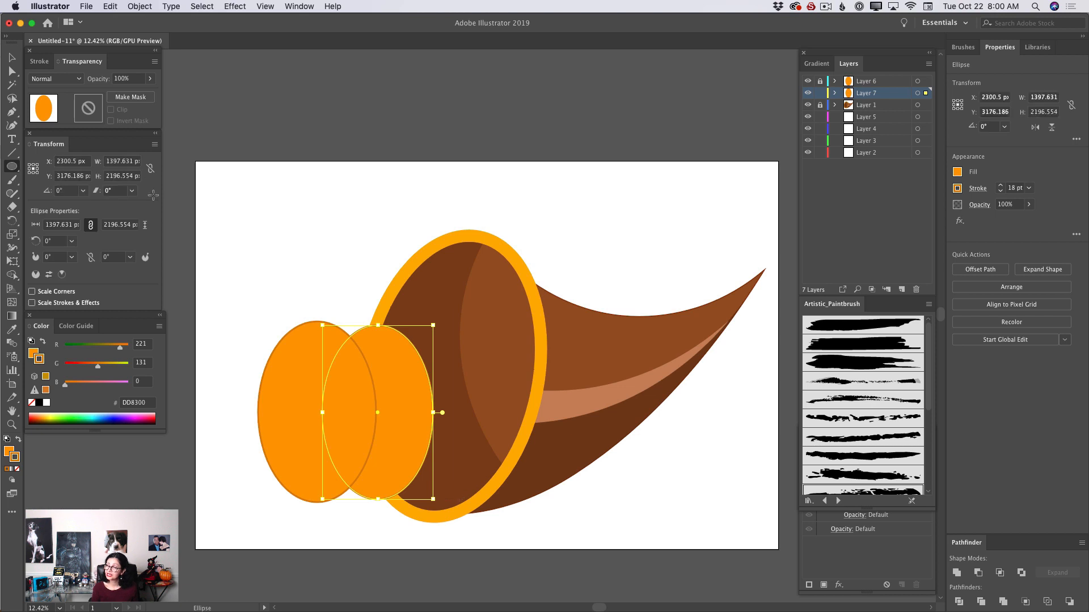
key(v)
drag(367, 333, 335, 321)
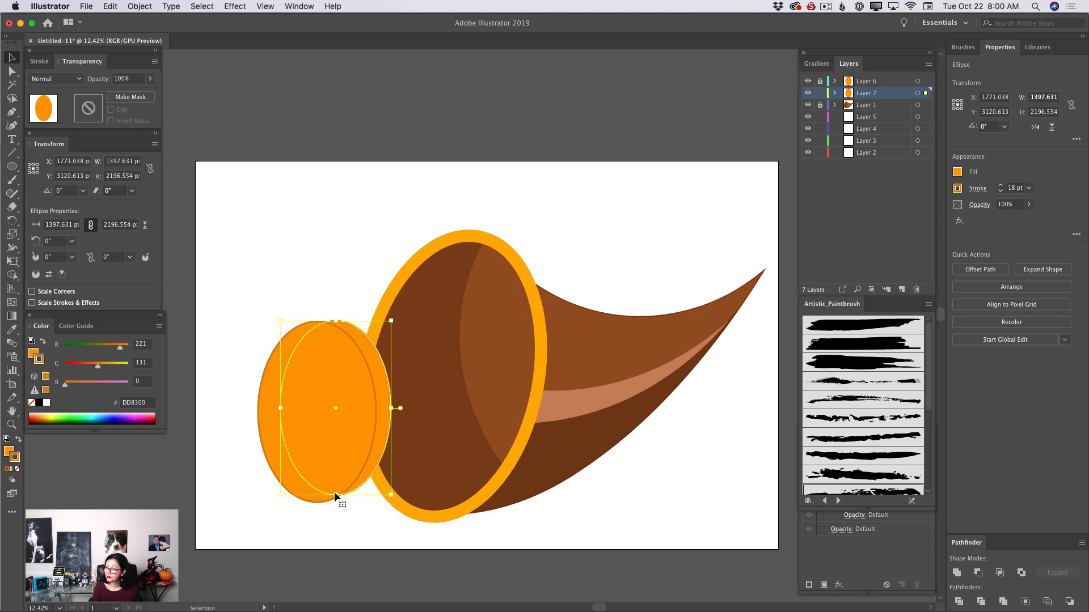
Step: Resize the second ellipse to about 1722 by 2280 px so it matches the first one's height and sticks out farther behind it
drag(335, 498, 337, 506)
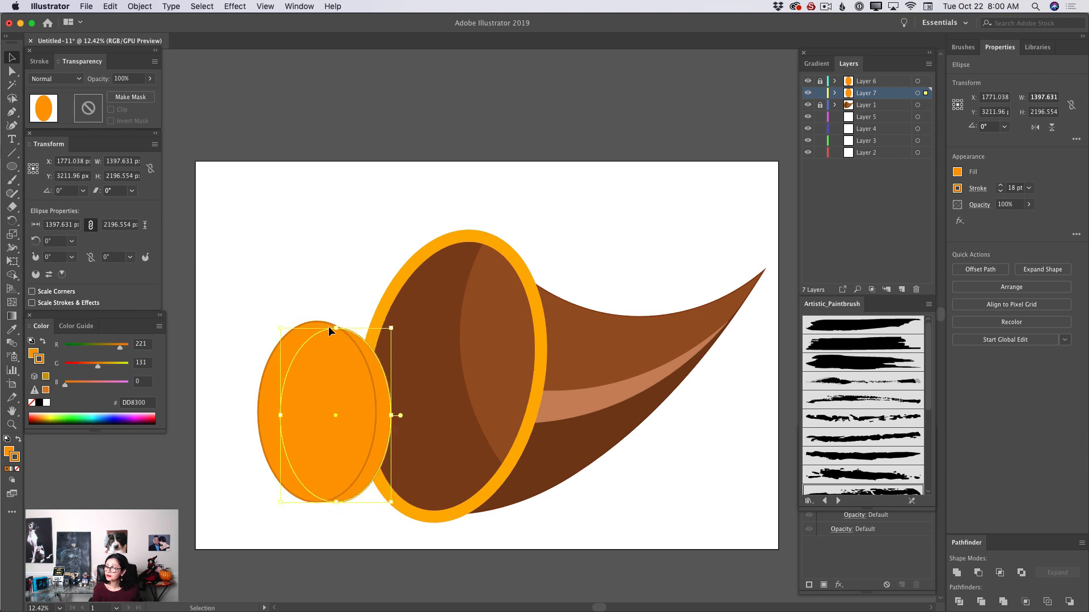
drag(335, 328, 333, 321)
mouse_move(392, 414)
mouse_down()
mouse_move(432, 413)
mouse_move(392, 415)
mouse_up()
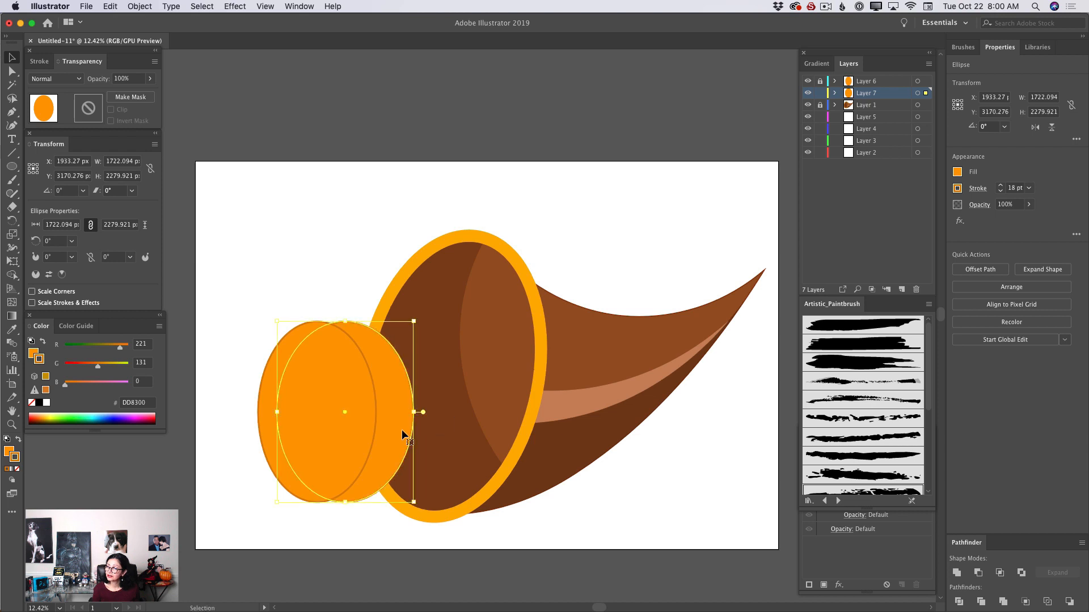
Step: Lock the second ellipse's layer and add a new layer between it and the horn's layer
click(821, 93)
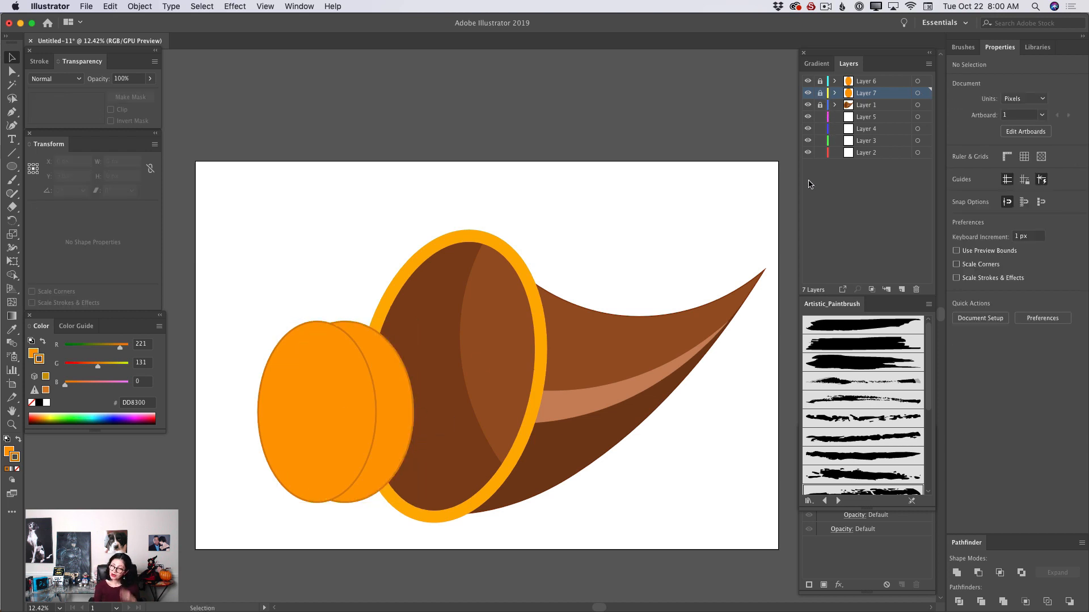
click(888, 105)
click(902, 290)
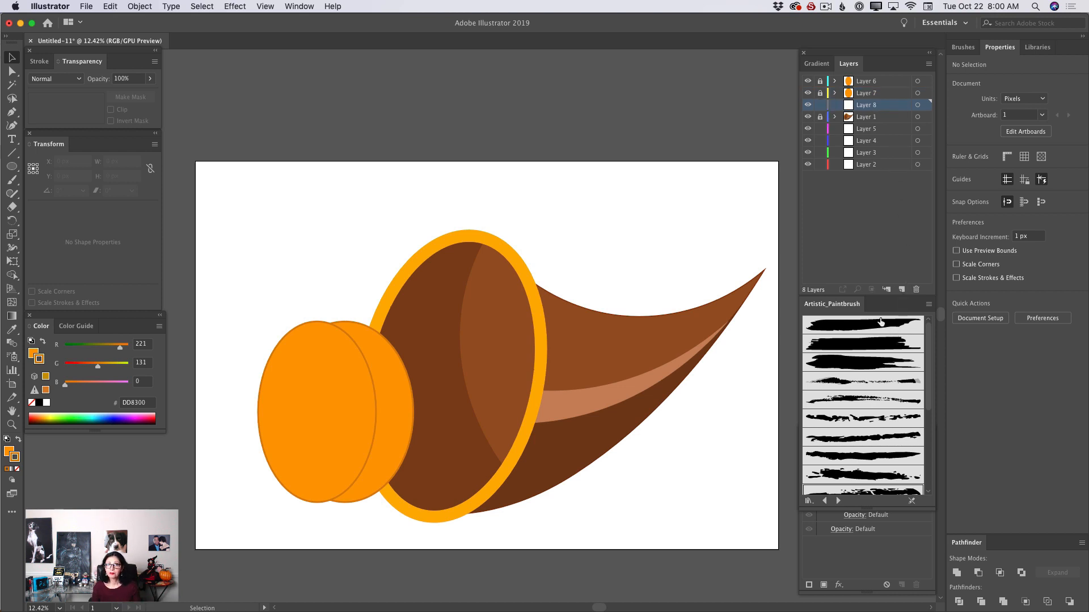
Step: Draw a third ellipse about 1612 by 2280 px peeking out behind the first one's left side, and tilt it to about 357.4°
click(12, 167)
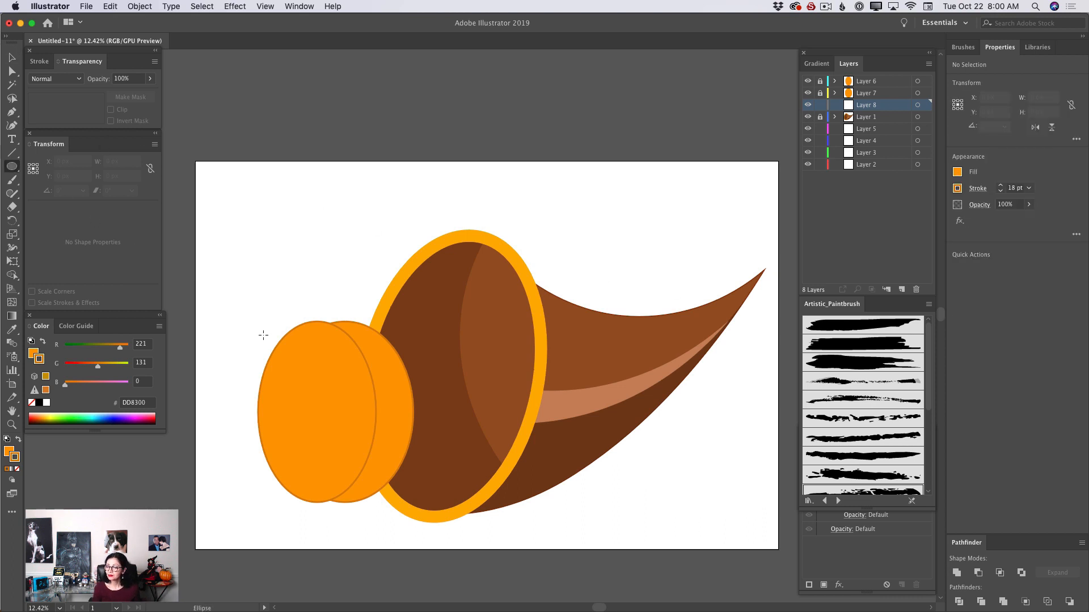
drag(244, 325, 365, 502)
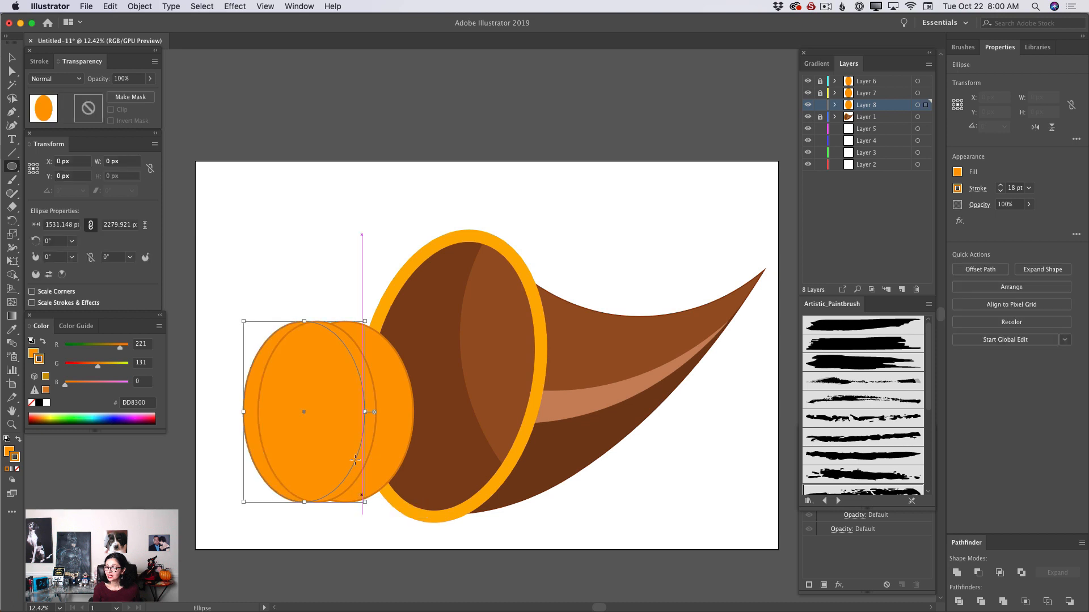
key(v)
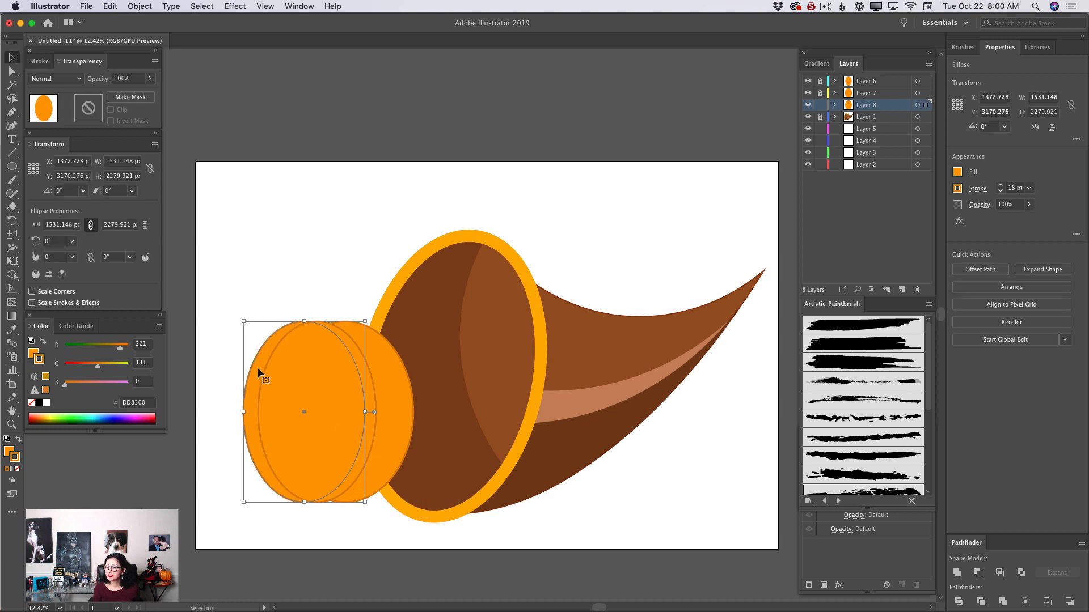
drag(258, 370, 221, 412)
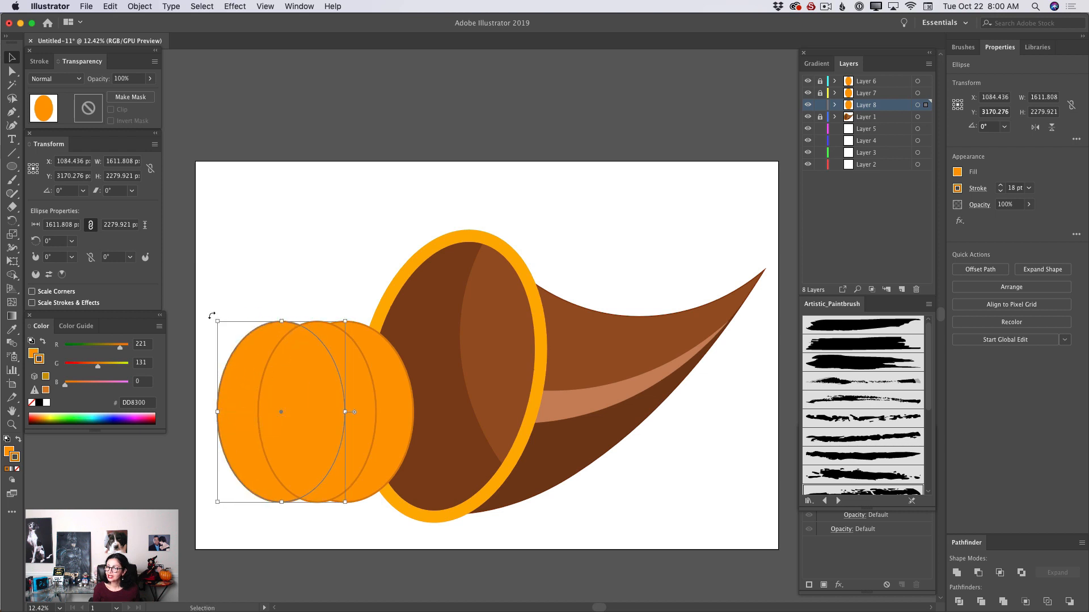
drag(211, 316, 216, 313)
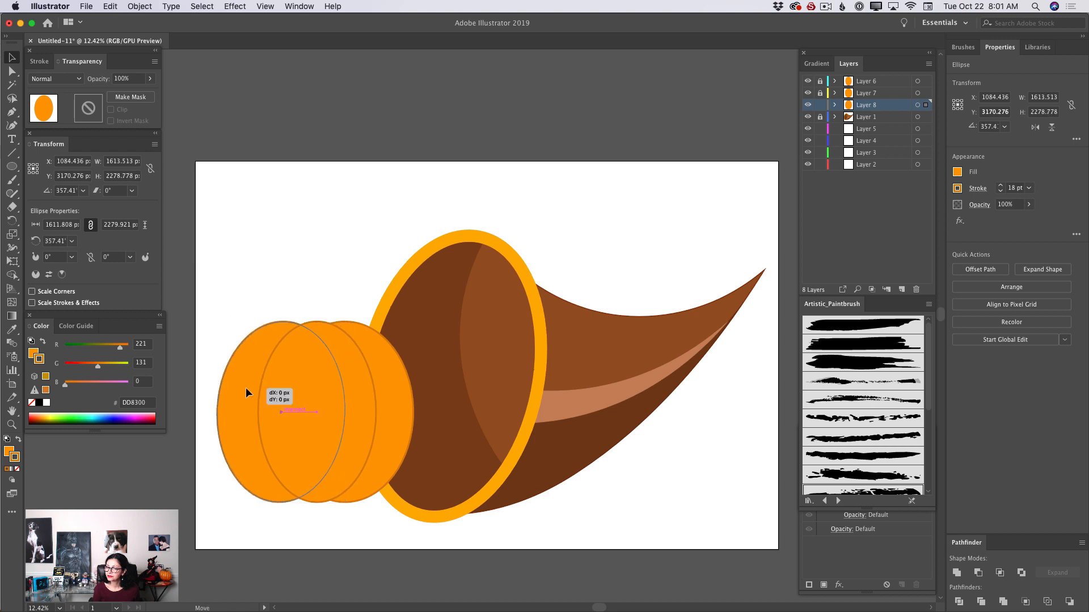
Step: Lock the third ellipse's layer and add a new layer directly above the horn's layer
click(819, 105)
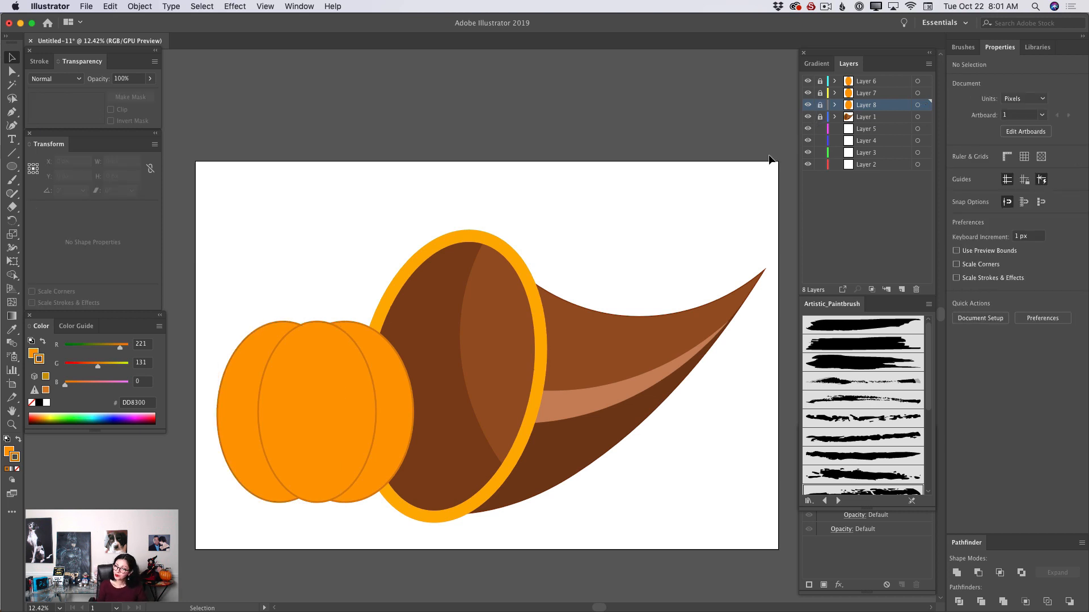
click(879, 118)
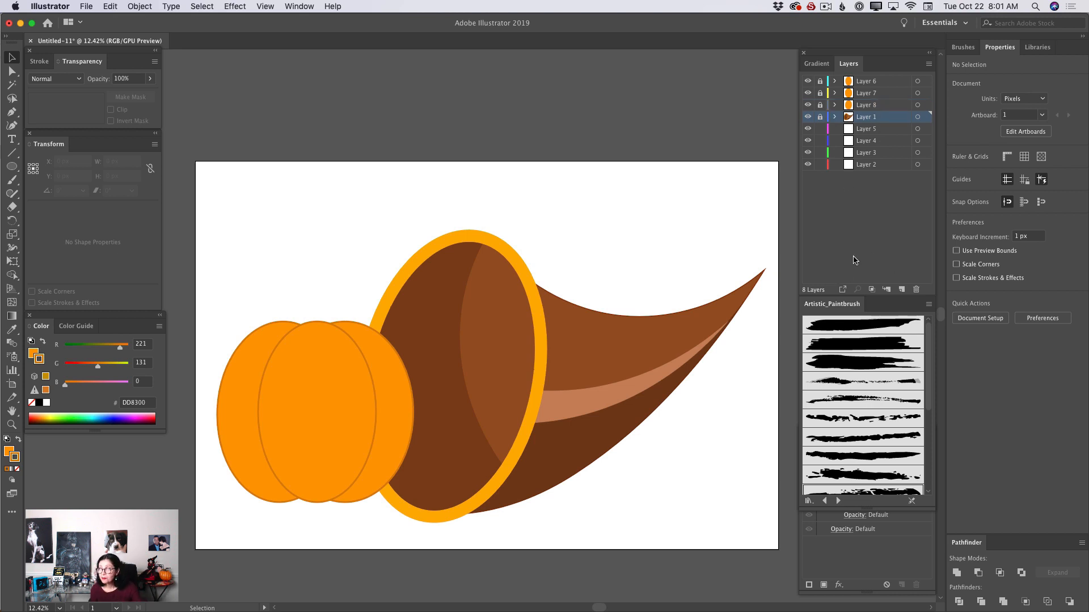
click(901, 290)
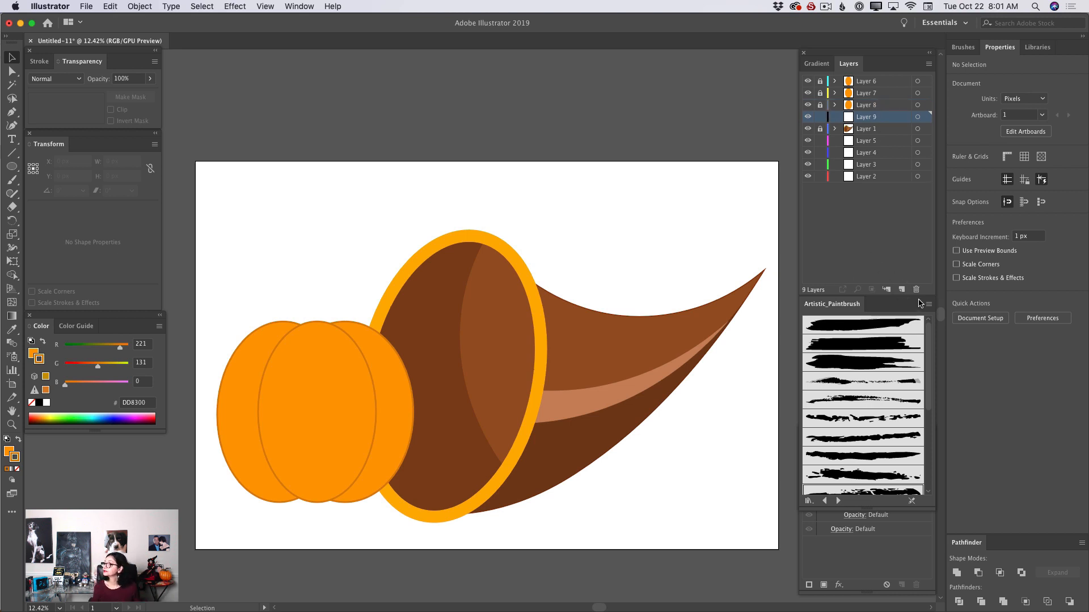
Step: Draw a fourth ellipse about 1338 by 2082 px, tuck it behind the pumpkin's right side, and rotate it about 7°
click(12, 166)
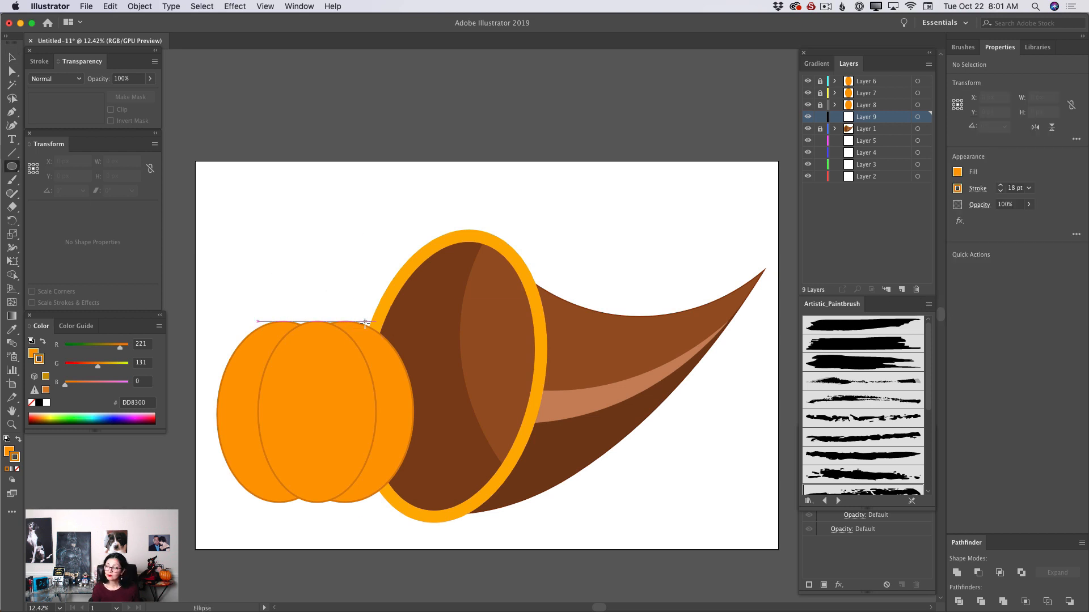
drag(360, 327, 472, 489)
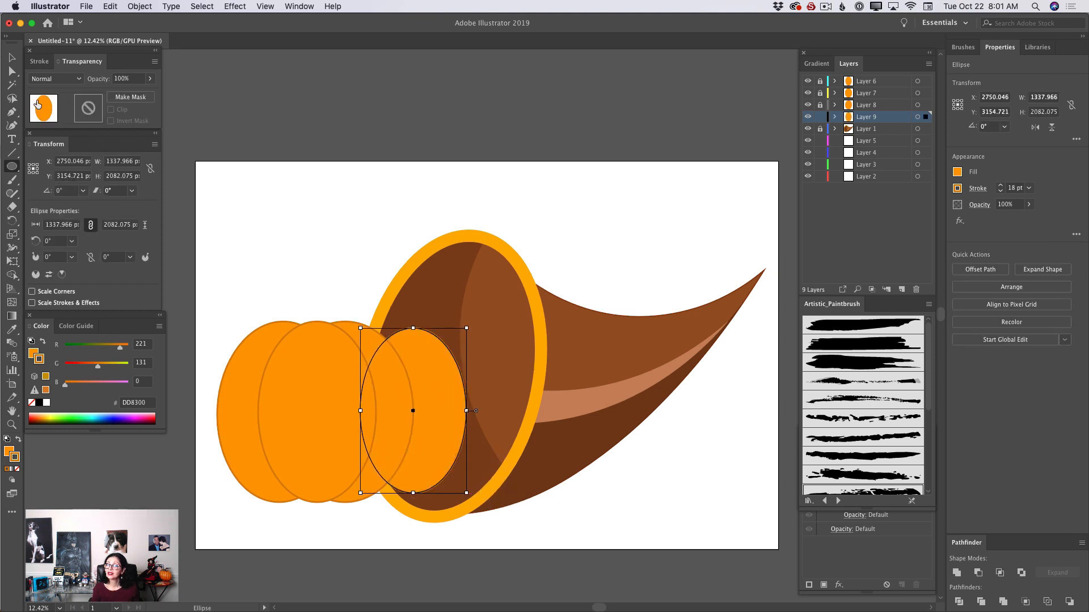
click(11, 58)
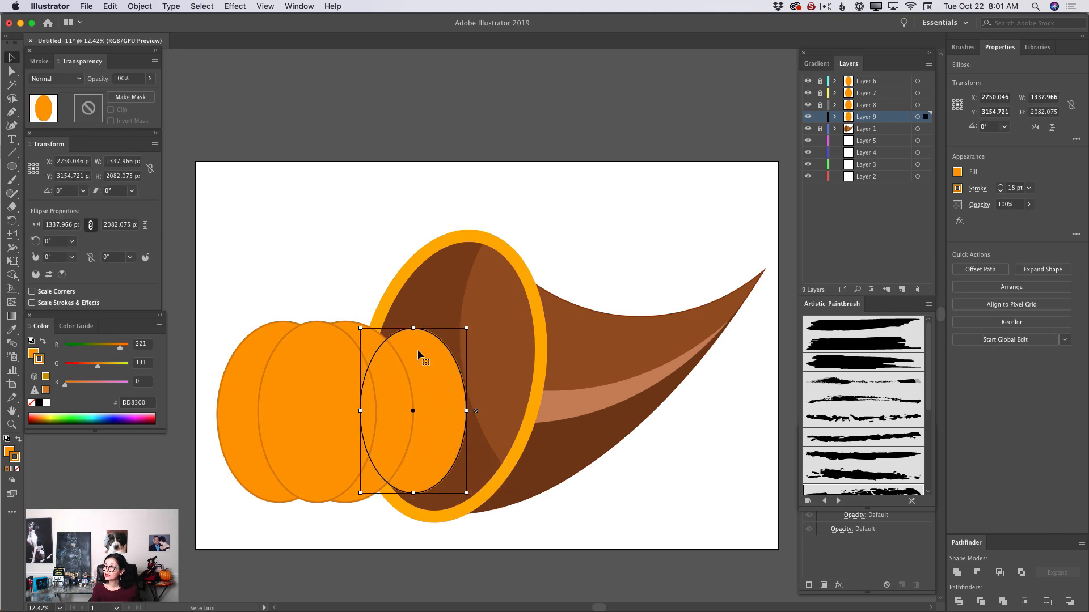
drag(418, 350, 381, 349)
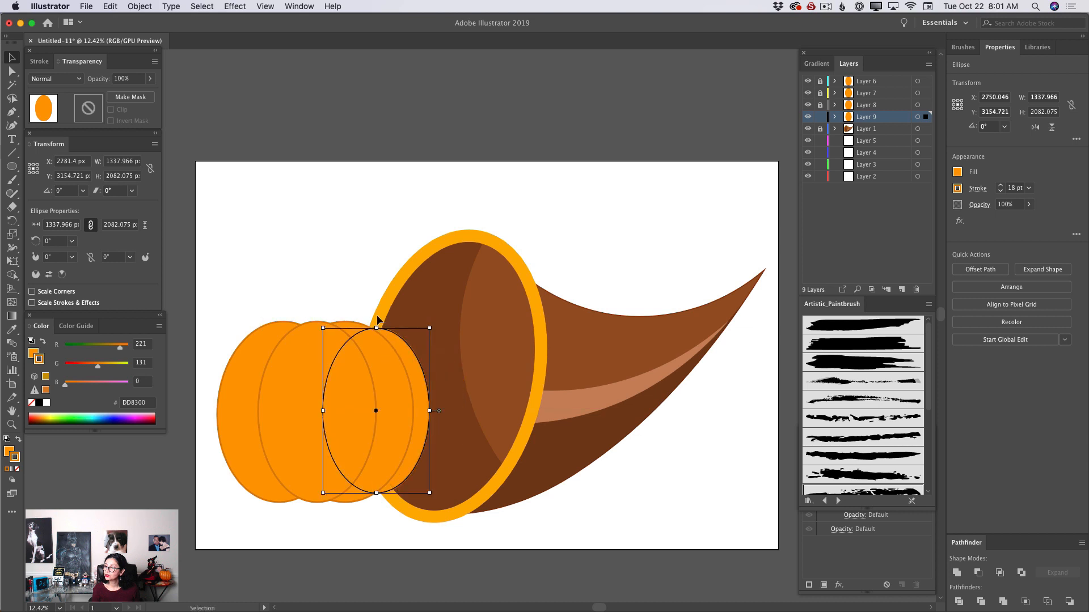
drag(318, 325, 312, 335)
drag(410, 370, 407, 366)
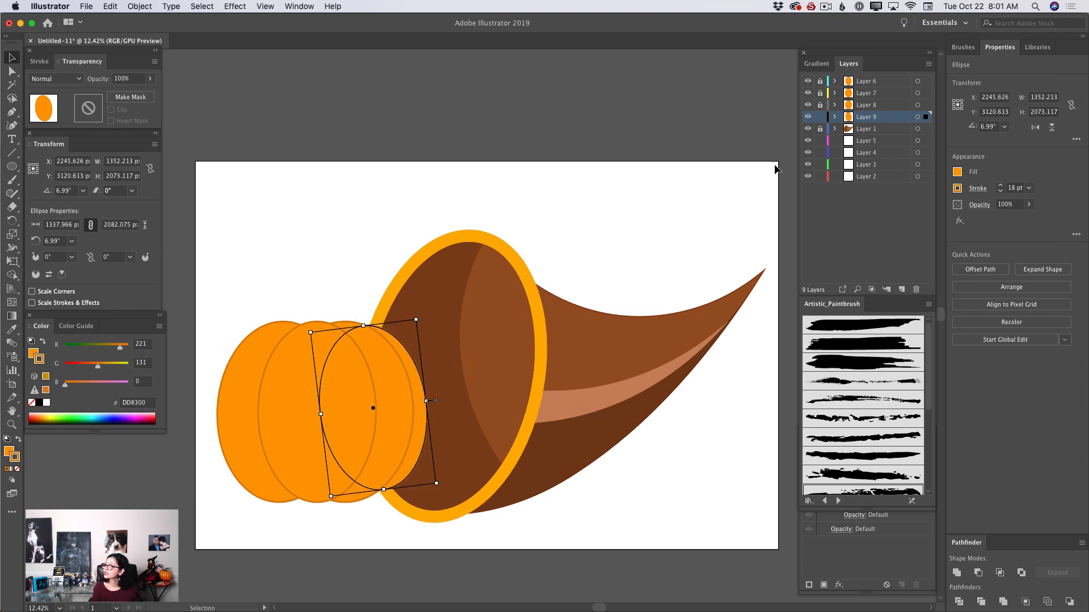
Step: Lock the fourth ellipse's layer and draw a fifth ellipse about 1238 by 2068 px on a new layer above the horn's layer
drag(820, 118, 820, 130)
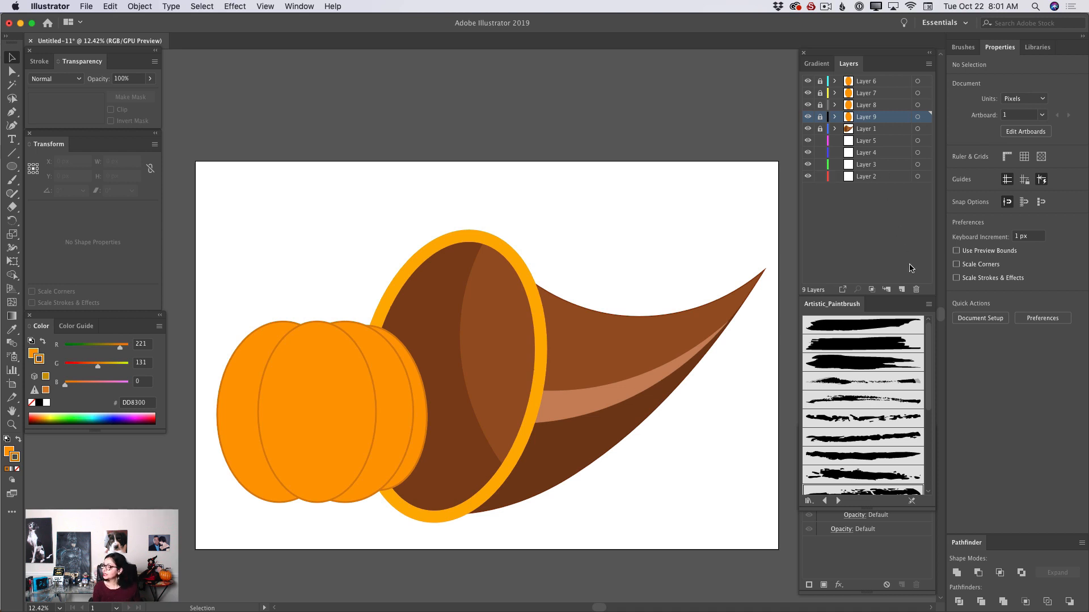
key(super+l)
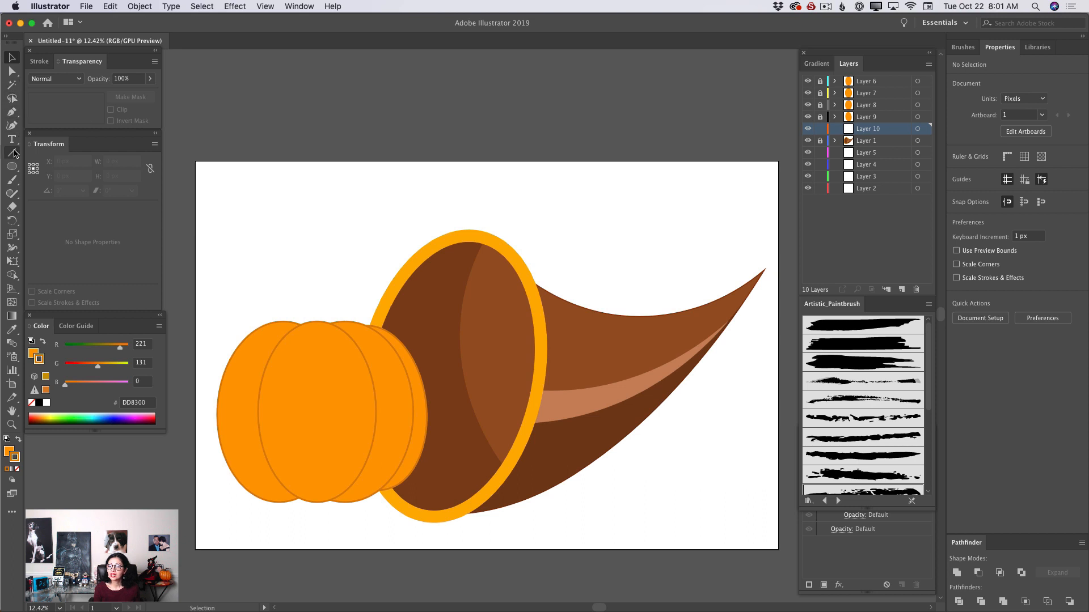
click(12, 166)
drag(213, 330, 312, 494)
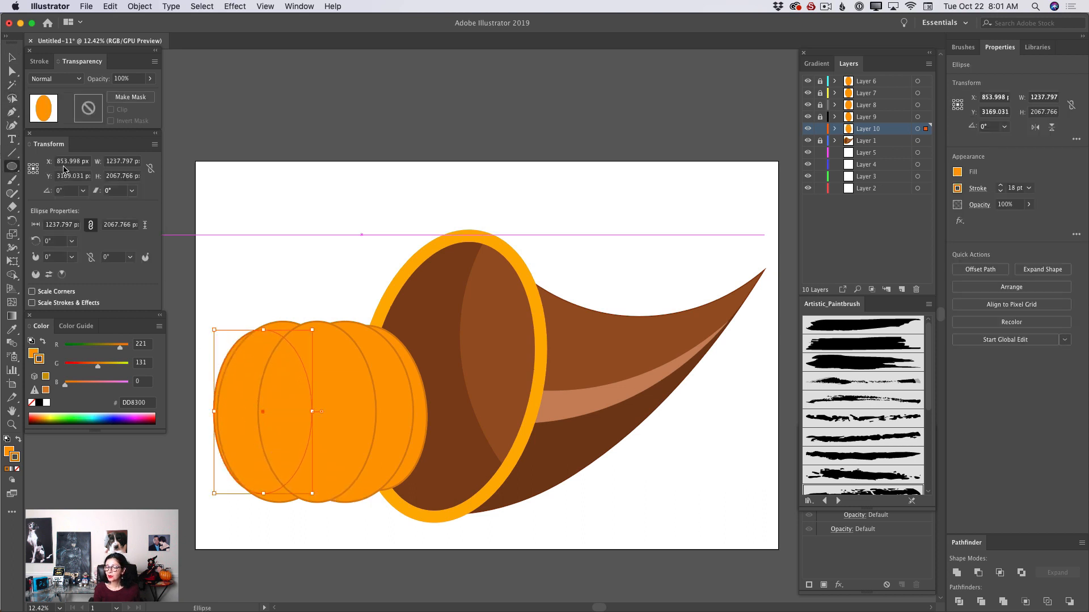
Step: Position the fifth ellipse behind the pumpkin's left side, tilt it to about 352.4°, and stretch its height to about 2137 px
click(12, 57)
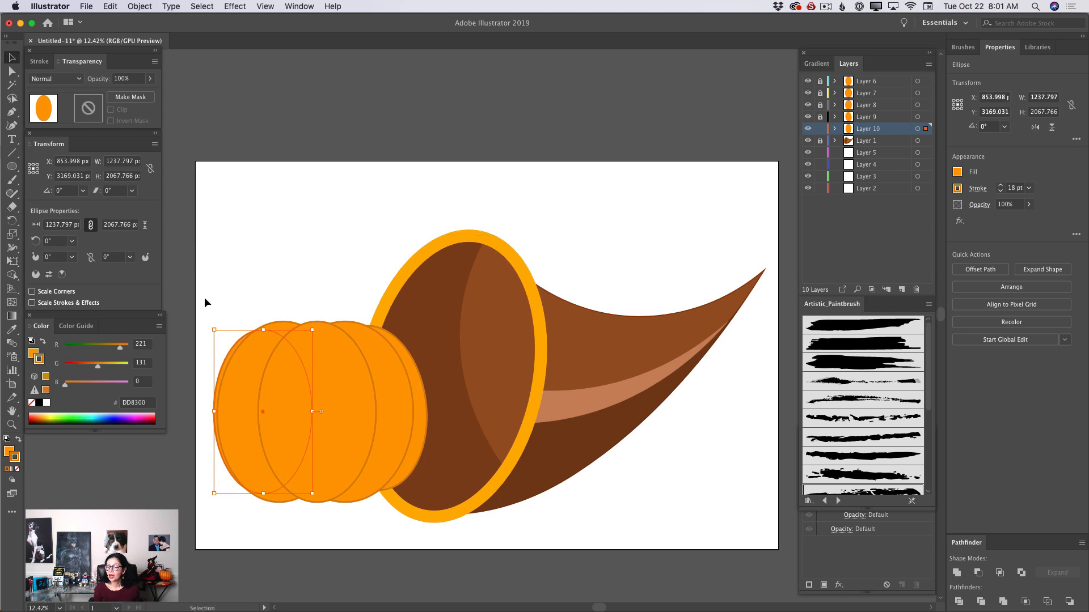
click(219, 346)
drag(226, 355, 212, 357)
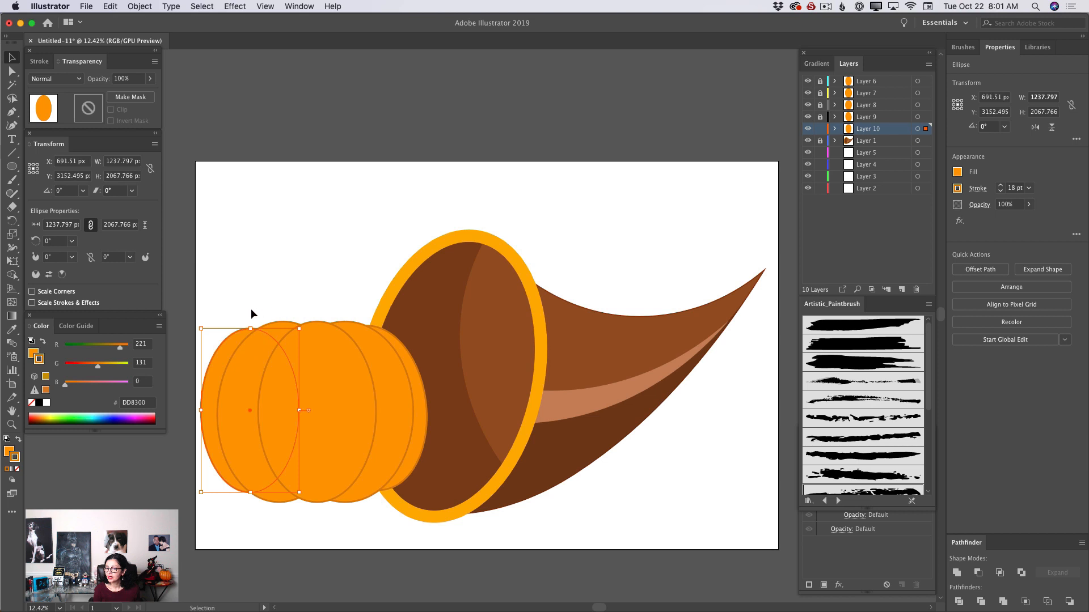
drag(303, 327, 310, 335)
drag(220, 367, 226, 363)
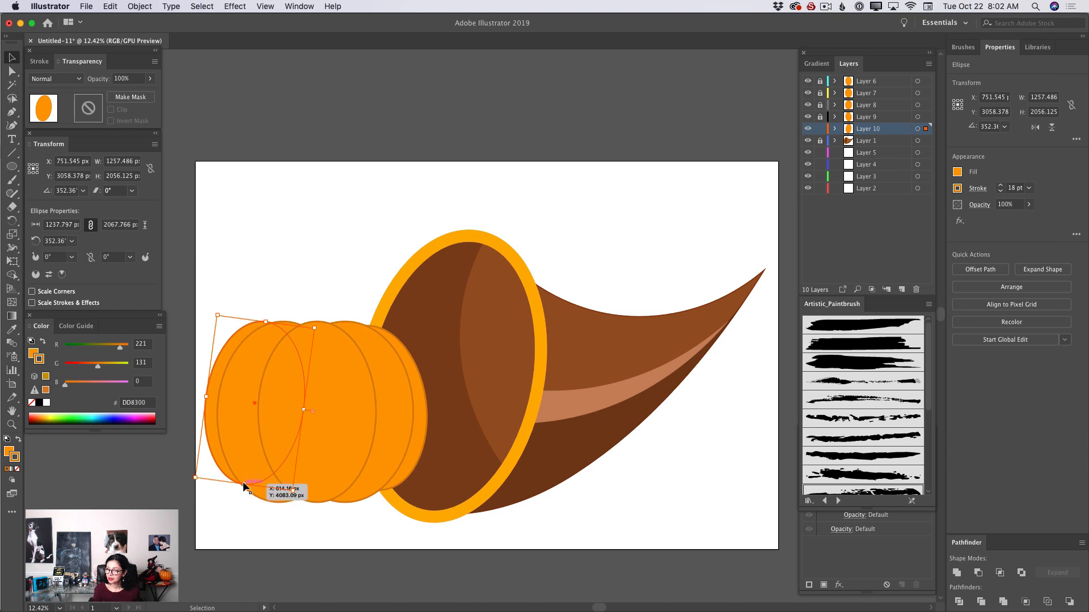
drag(245, 486, 244, 489)
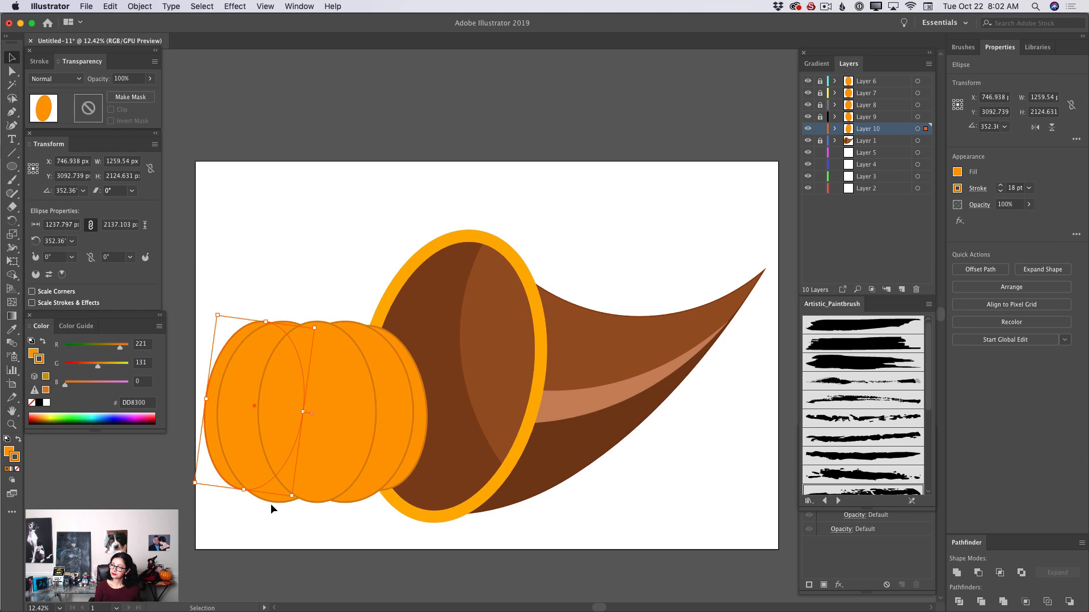
Step: Unlock the ellipse layers and group all five pumpkin ellipses
click(820, 129)
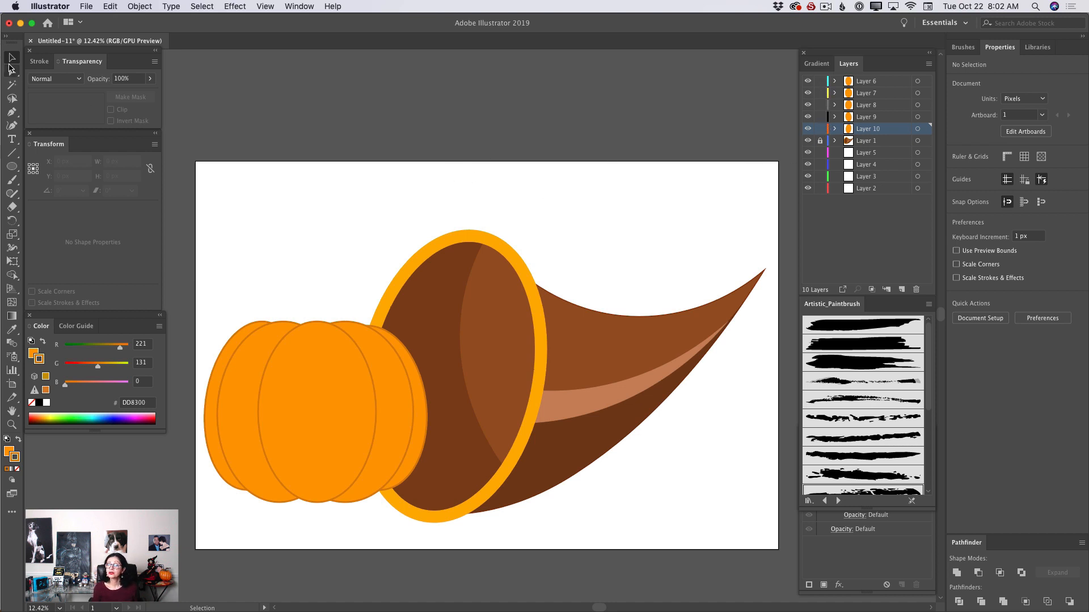
drag(202, 298, 434, 524)
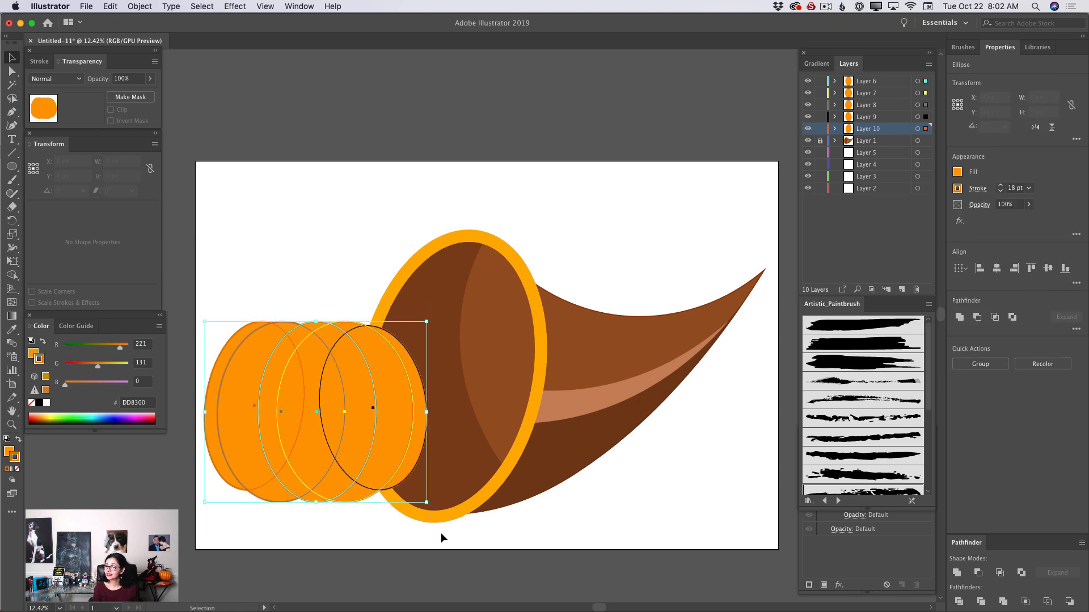
click(111, 7)
mouse_move(138, 6)
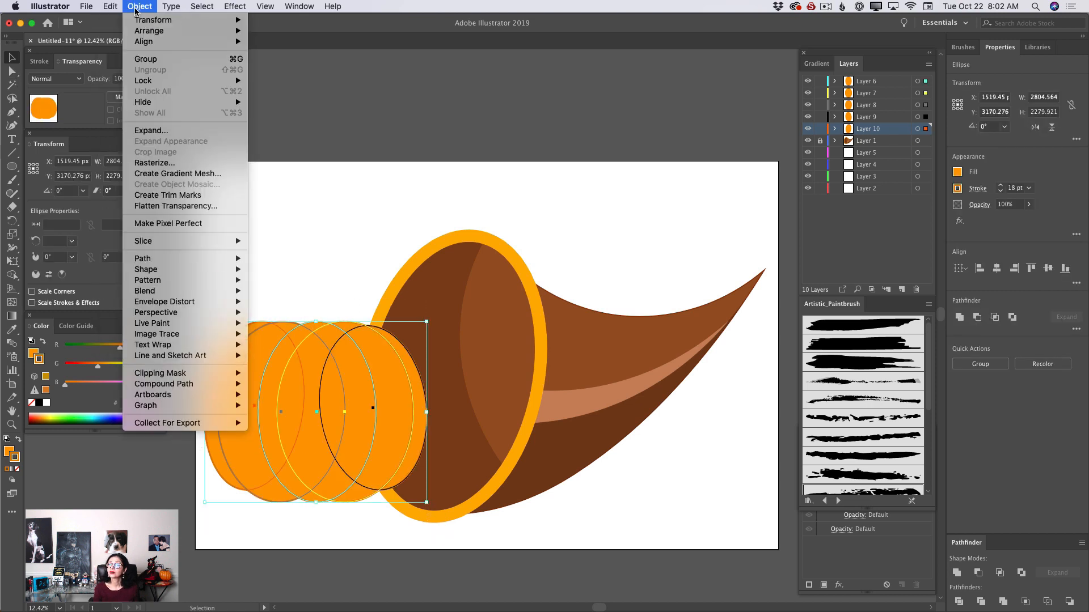
click(154, 63)
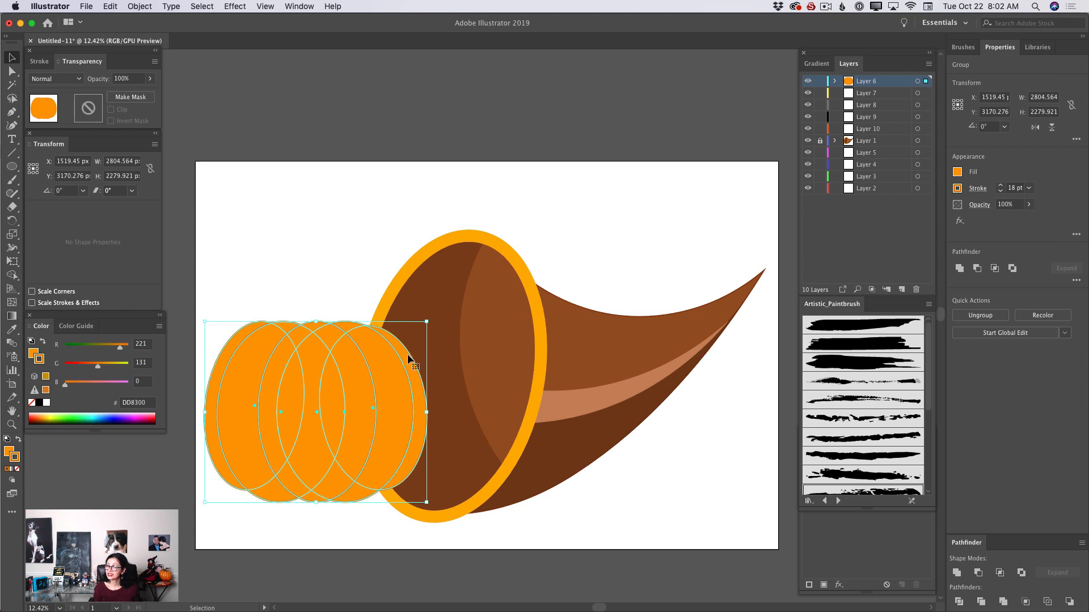
Step: Scale the pumpkin group down to about 2441 by 2051 px and move it over the lower left part of the horn's rim
drag(426, 322, 399, 340)
drag(348, 427, 390, 460)
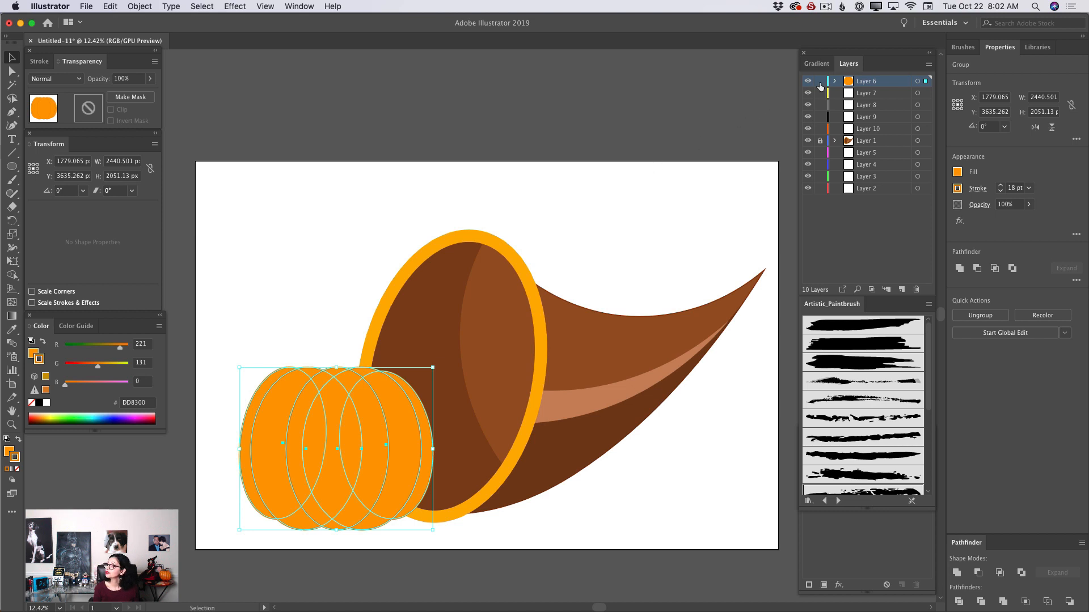
Step: Lock the pumpkin's layer and add a new layer directly beneath it
click(820, 81)
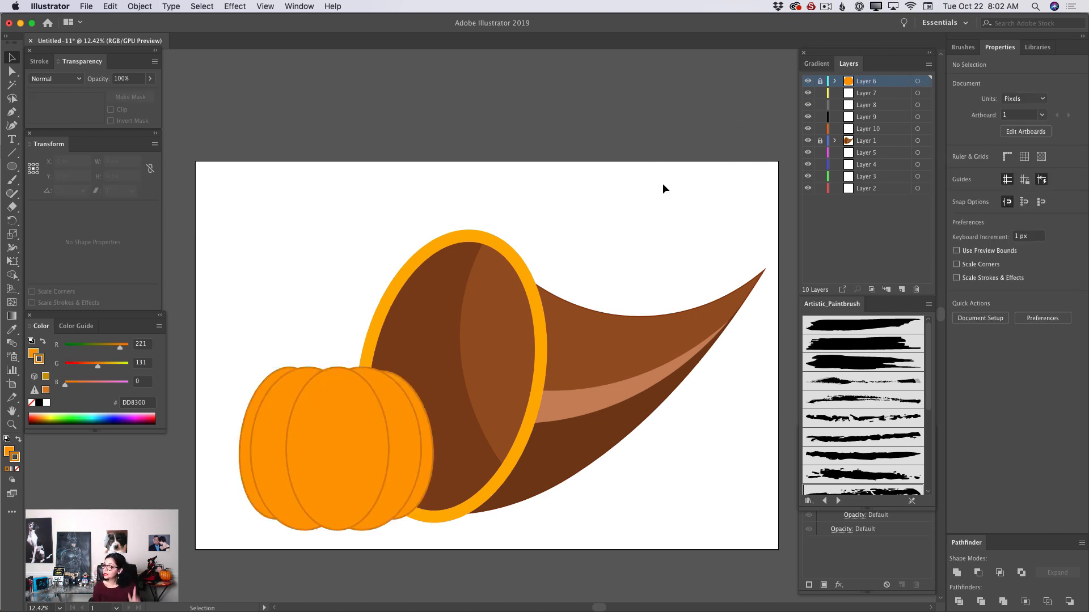
click(879, 95)
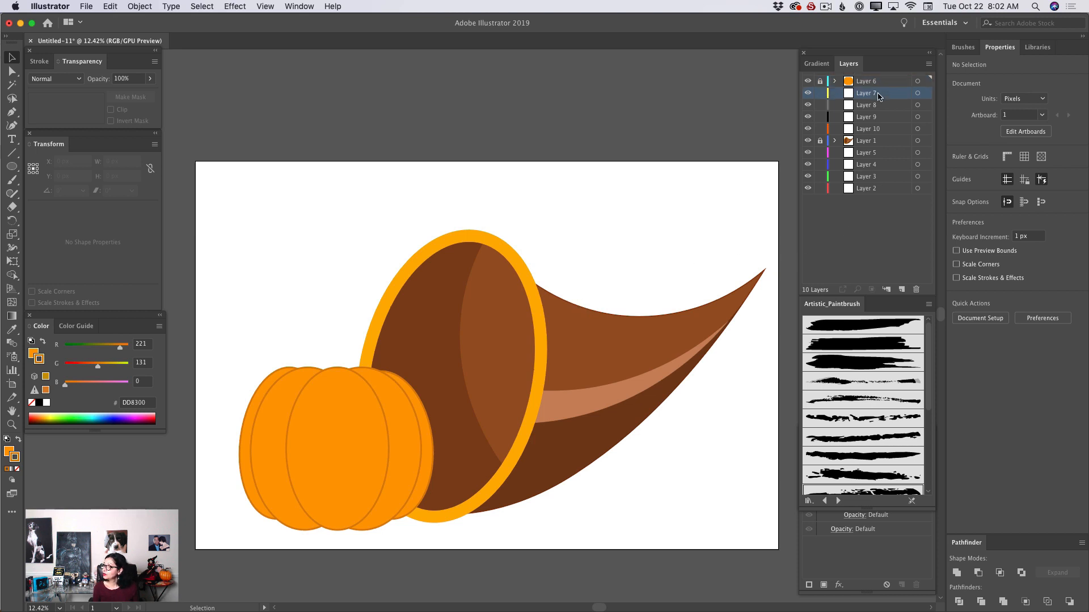
click(901, 289)
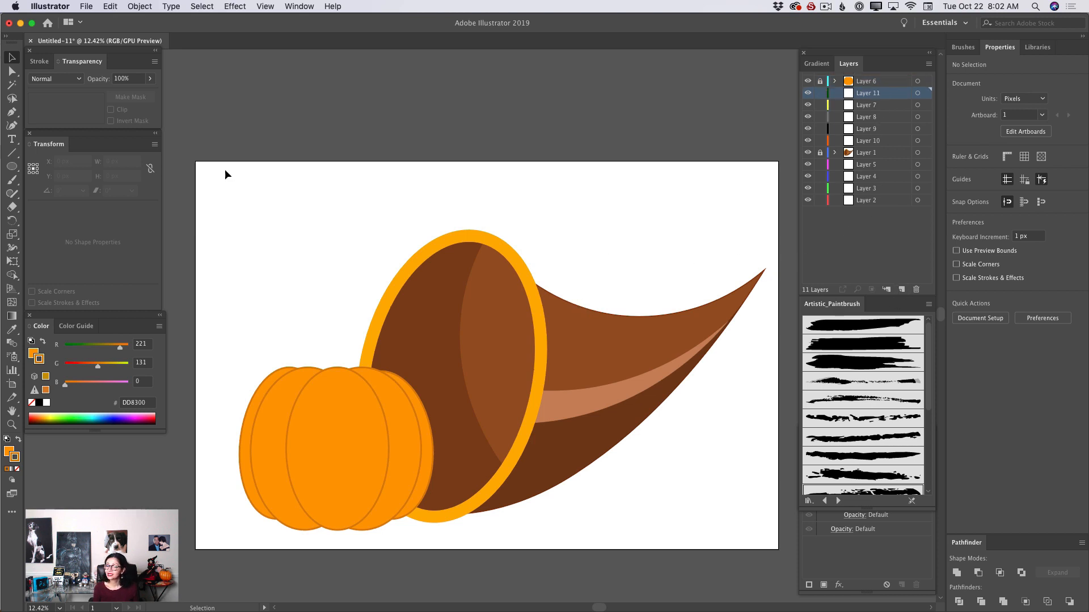
Step: Set the fill for a Curvature tool shape to the green 2FA005
key(shift+grave)
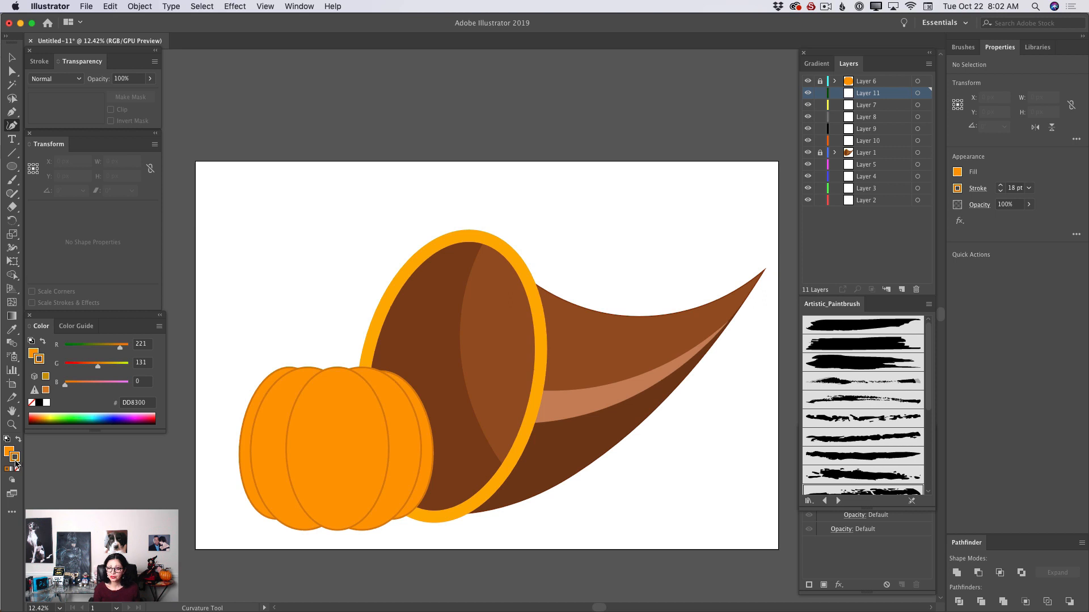
double_click(8, 451)
click(519, 310)
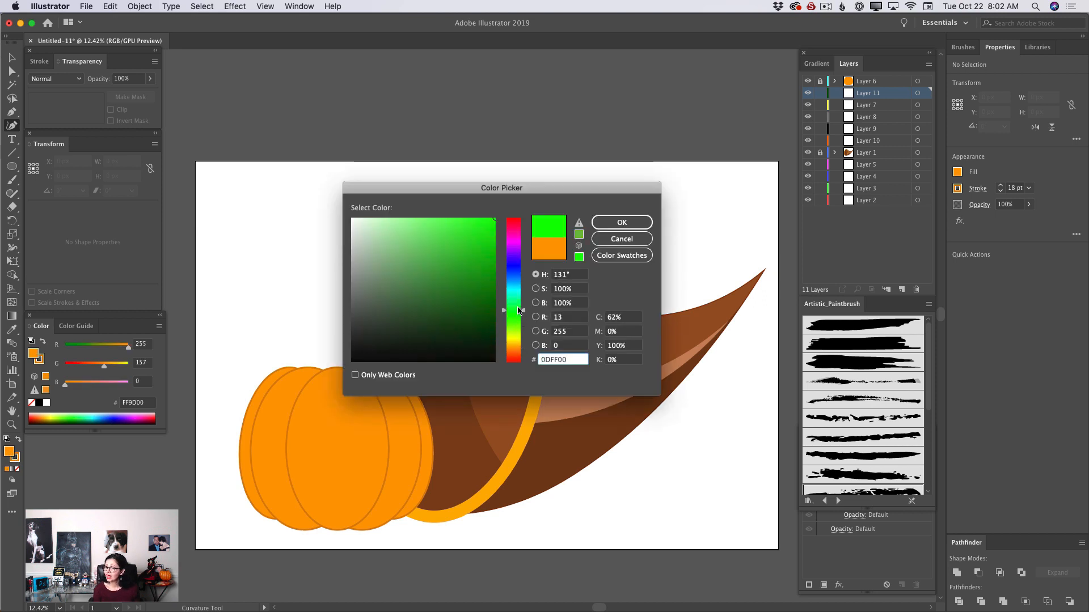
drag(520, 310, 519, 308)
drag(488, 270, 479, 276)
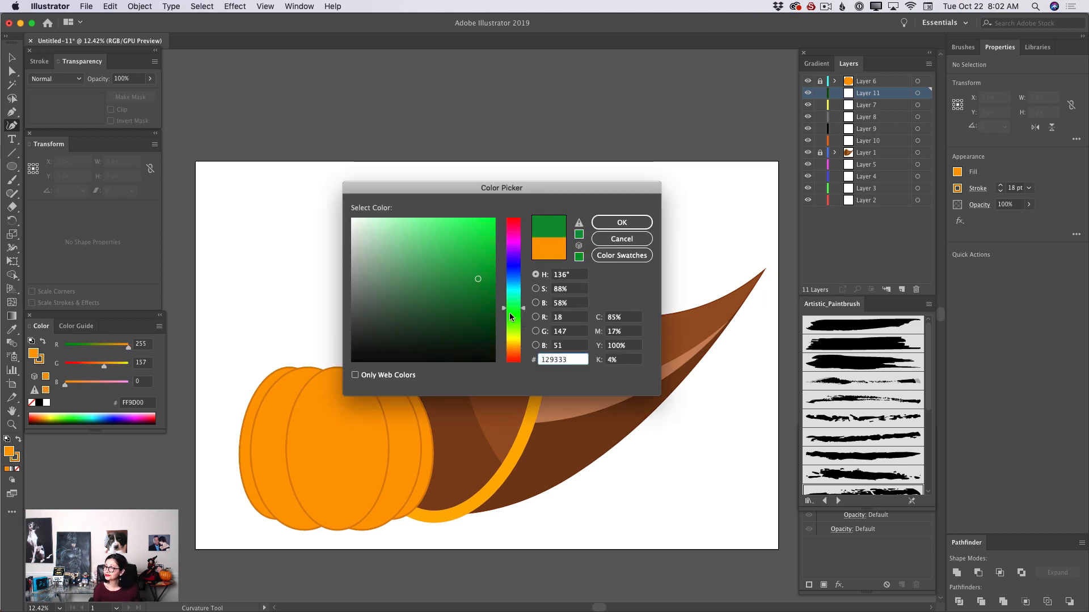
drag(511, 317, 492, 271)
click(621, 222)
Step: Set the stroke to the darker green 2B7504
click(14, 458)
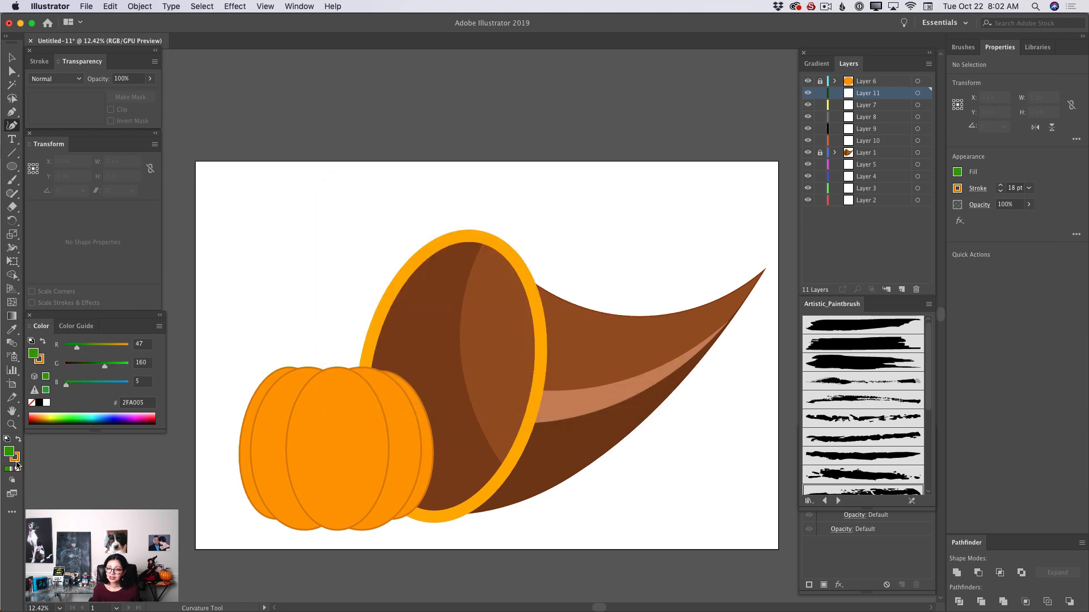
double_click(15, 458)
click(517, 326)
drag(492, 262, 491, 296)
click(619, 225)
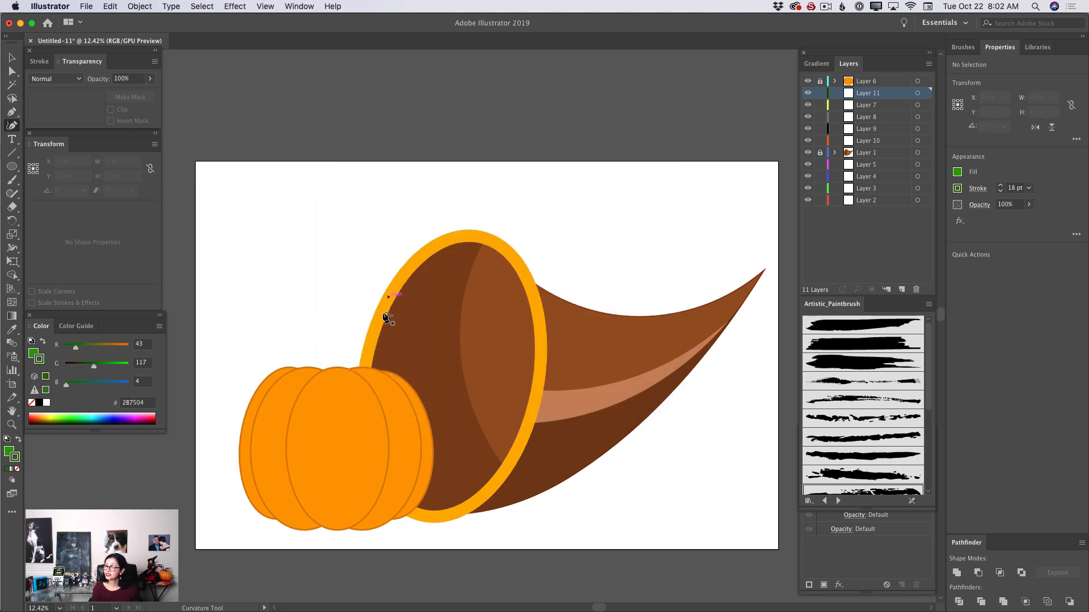
Step: Draw the stem's inner edge with the Curvature tool, winding up from the pumpkin's top and curling over left to a hanging tip
click(315, 369)
click(333, 350)
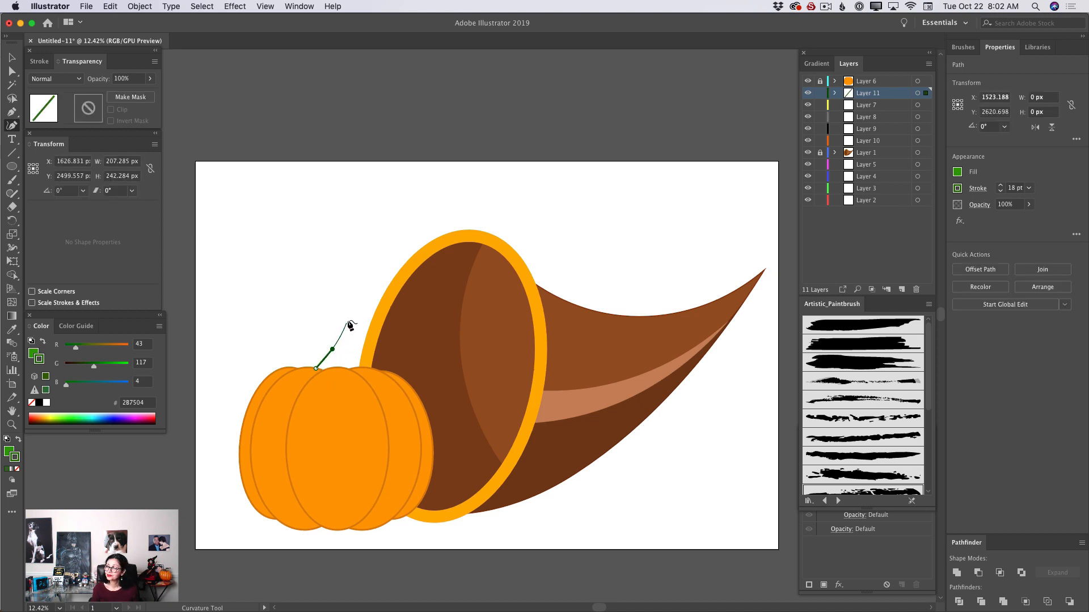
click(350, 316)
click(337, 271)
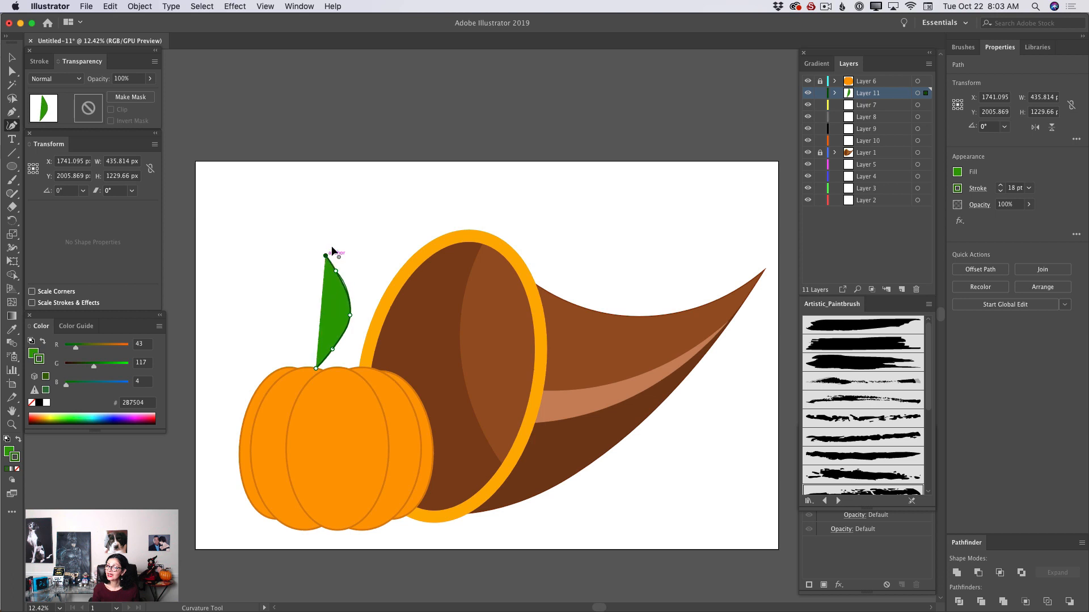
click(325, 256)
click(334, 240)
click(314, 235)
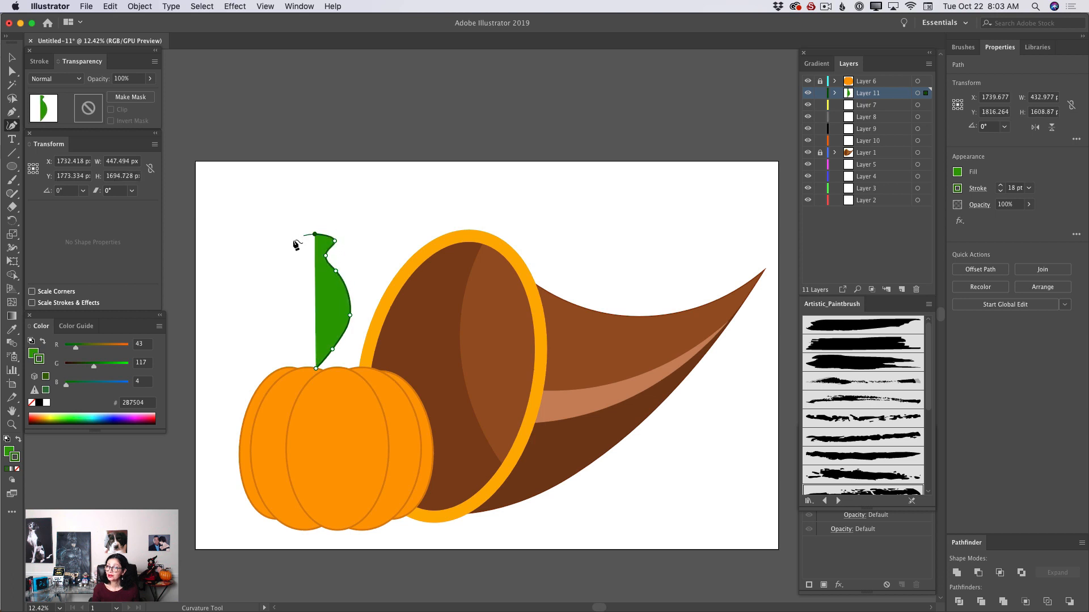
click(285, 249)
click(277, 278)
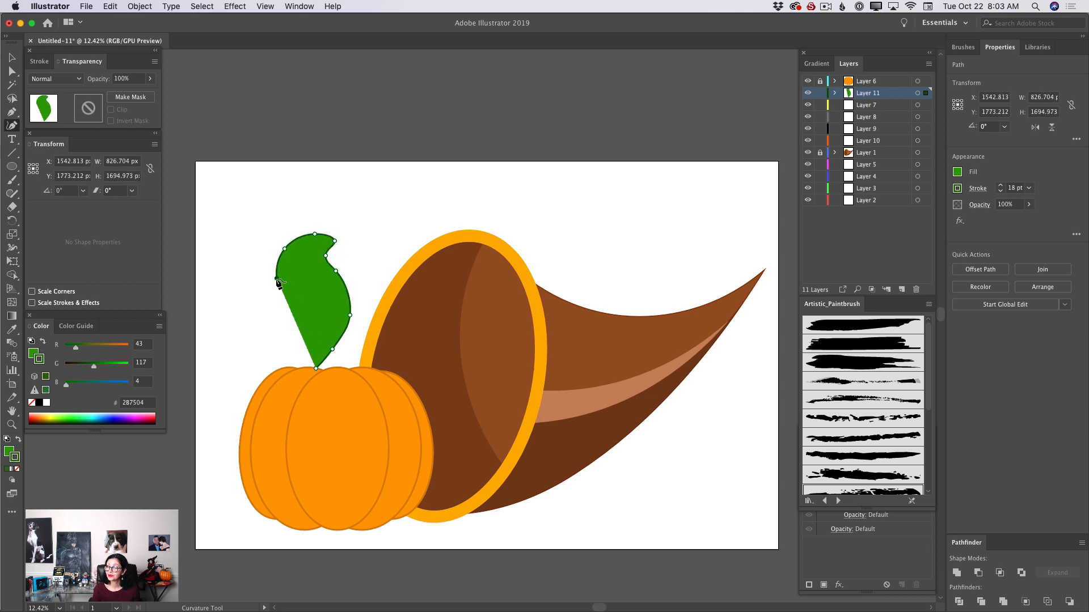
Step: Trace the stem's outer edge back from the curled tip to the pumpkin and close the shape at about 1185 by 1943 px
click(273, 251)
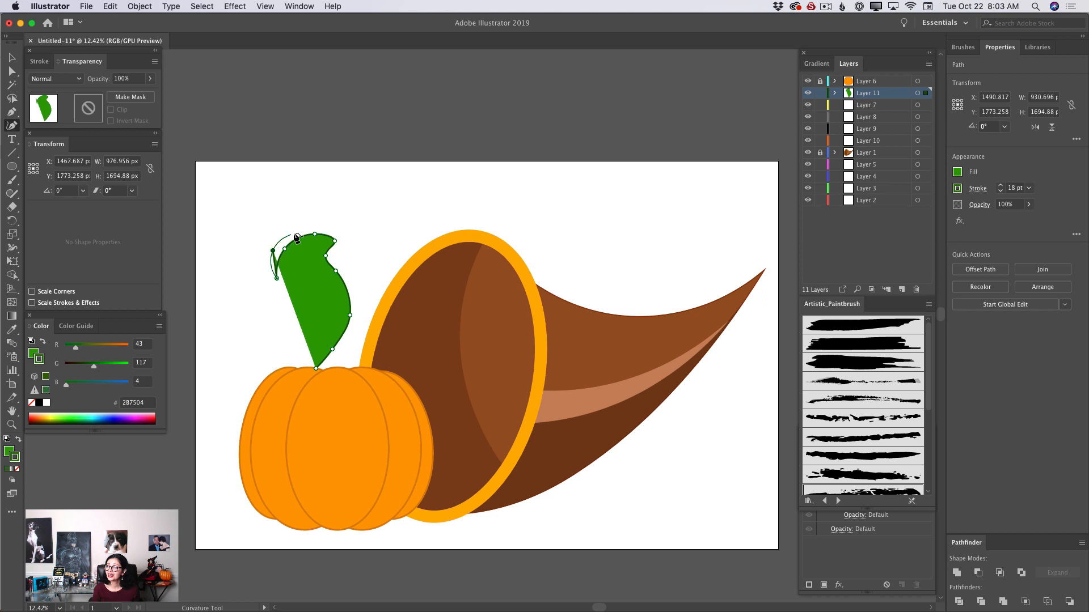
click(300, 226)
click(328, 226)
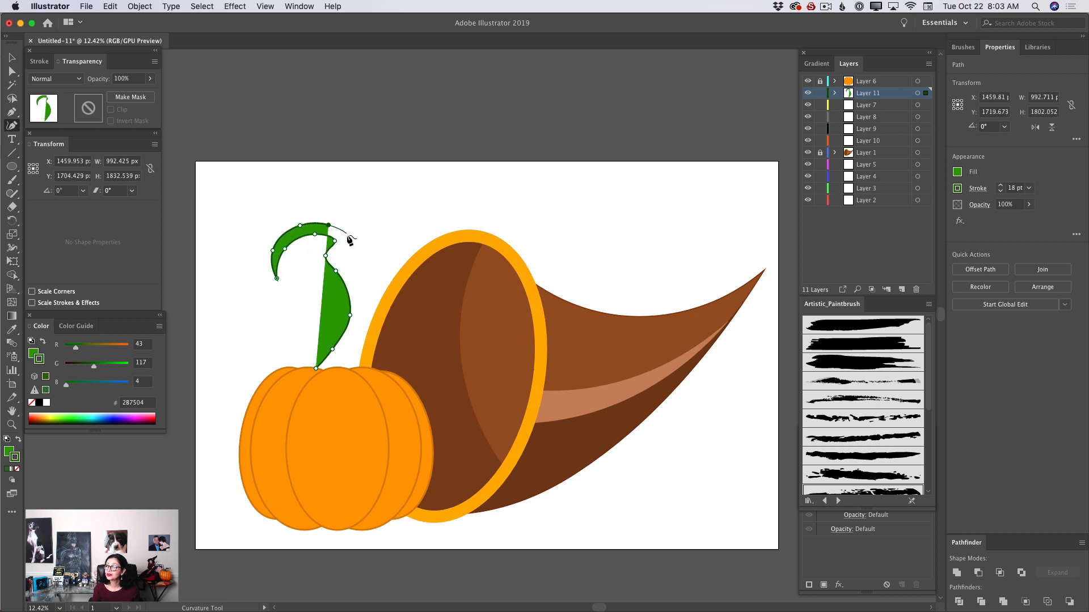
click(348, 236)
click(341, 257)
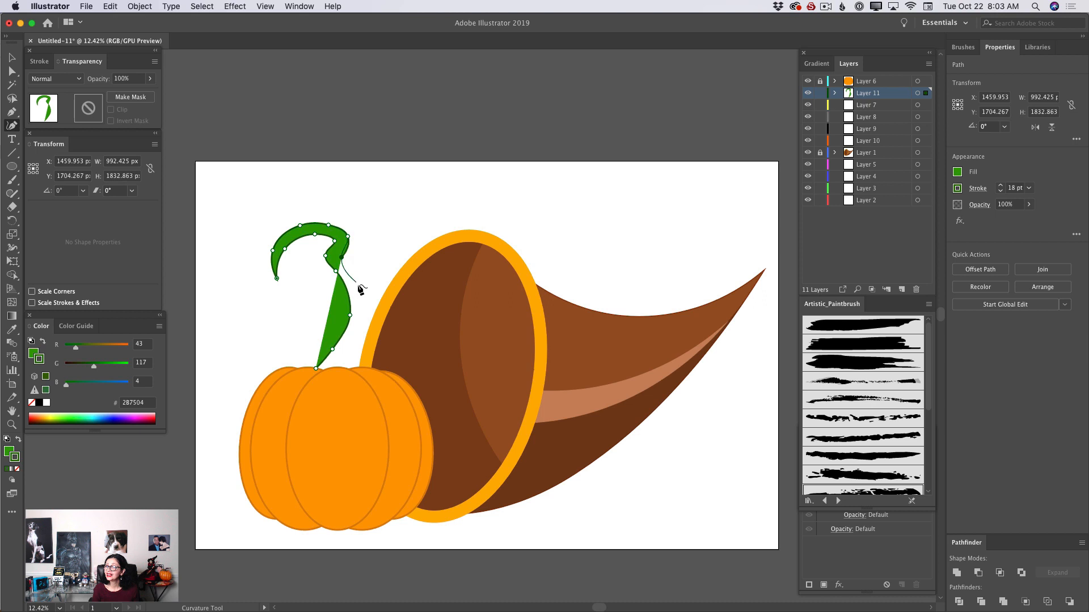
click(359, 290)
click(365, 324)
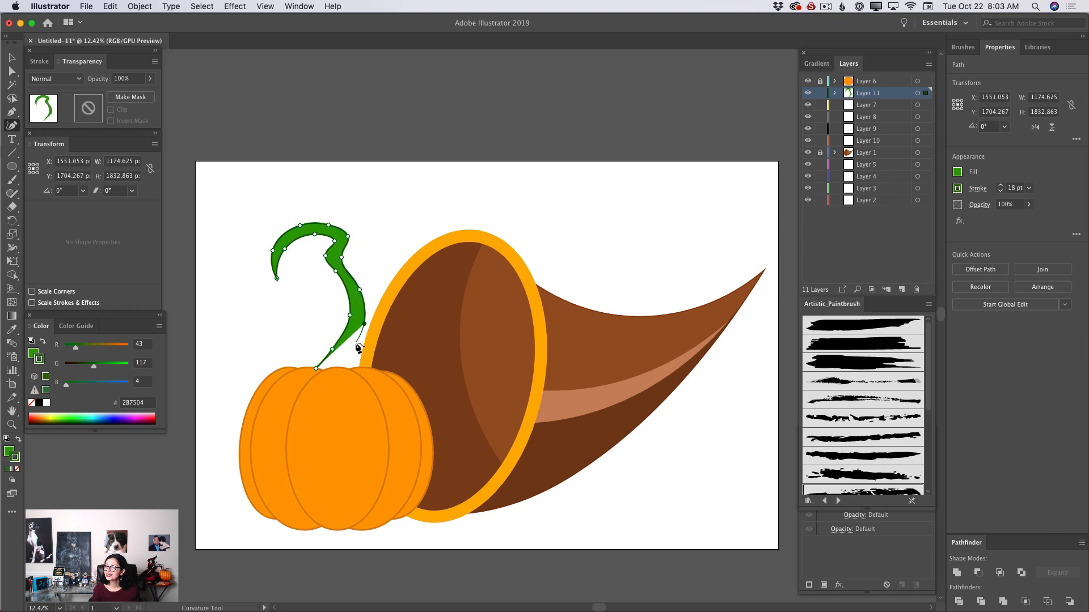
click(354, 349)
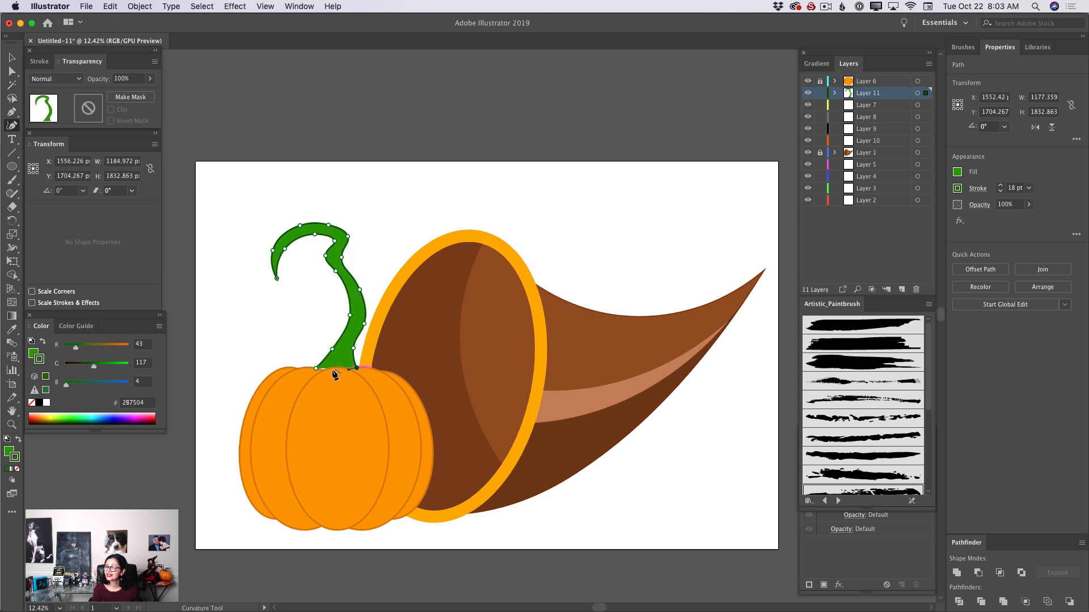
click(334, 377)
click(316, 369)
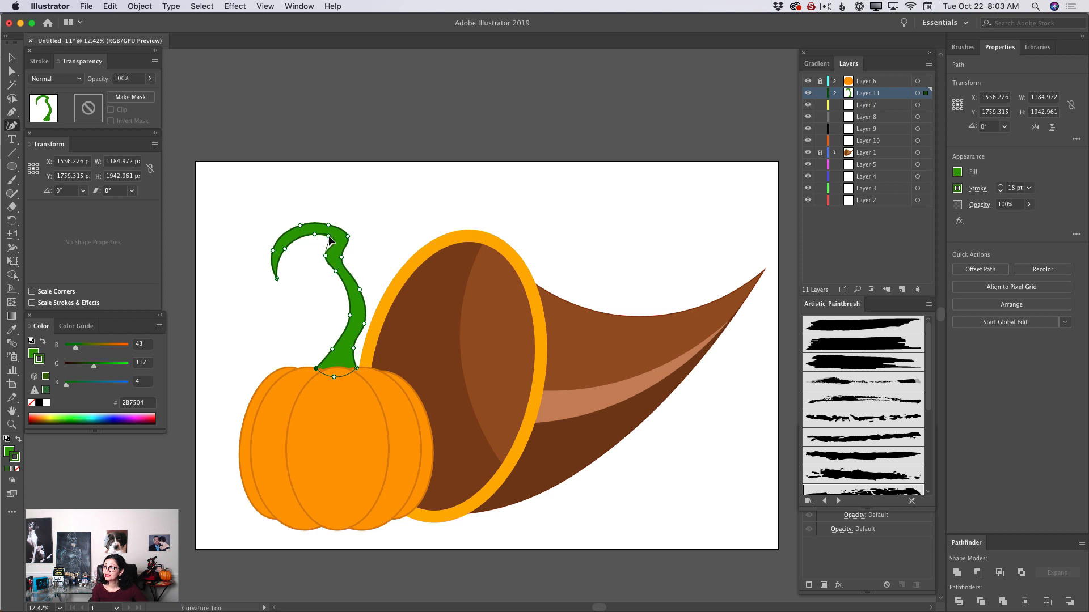
Step: Adjust the stem's anchor points to smooth and taper its curl and bends, ending at about 1198 by 1998 px
mouse_move(328, 237)
mouse_down()
mouse_move(327, 254)
mouse_move(342, 238)
mouse_move(327, 220)
mouse_up()
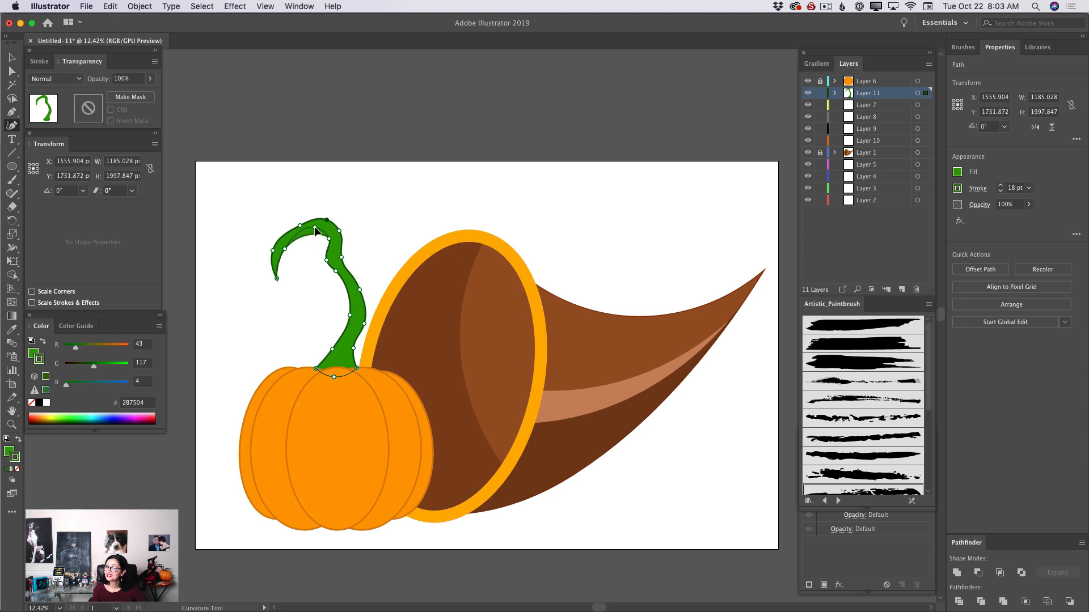
click(319, 229)
drag(286, 252, 280, 247)
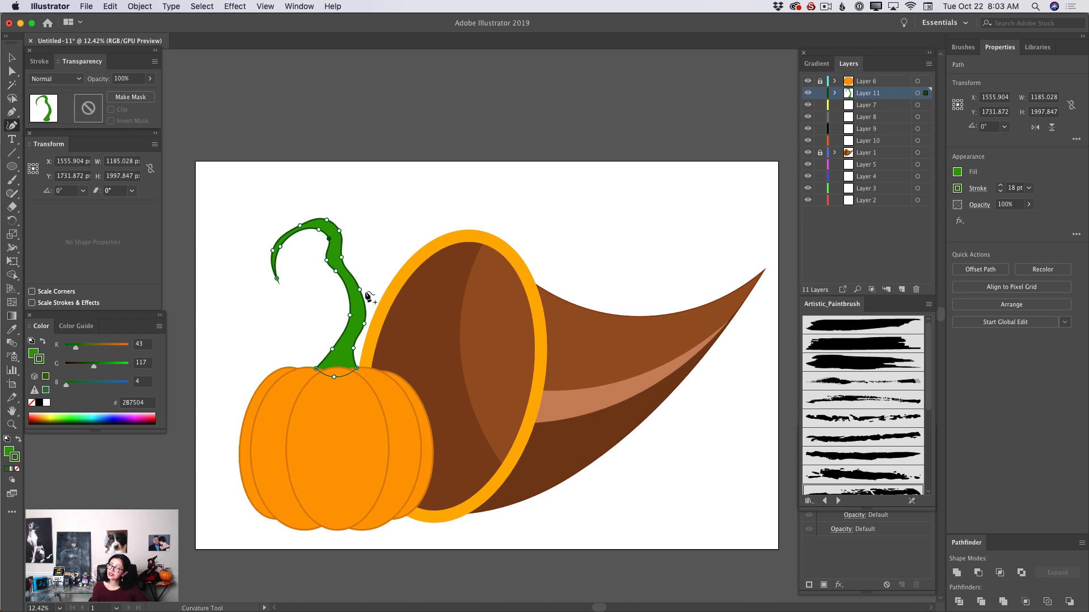
mouse_move(363, 295)
mouse_down()
mouse_move(367, 308)
mouse_move(346, 289)
mouse_up()
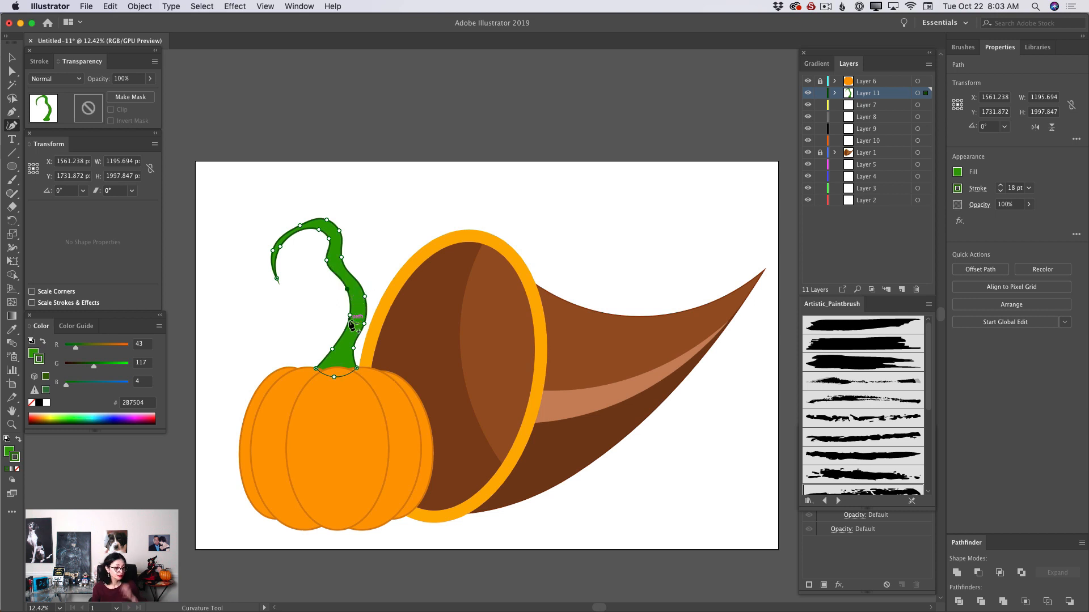
click(352, 352)
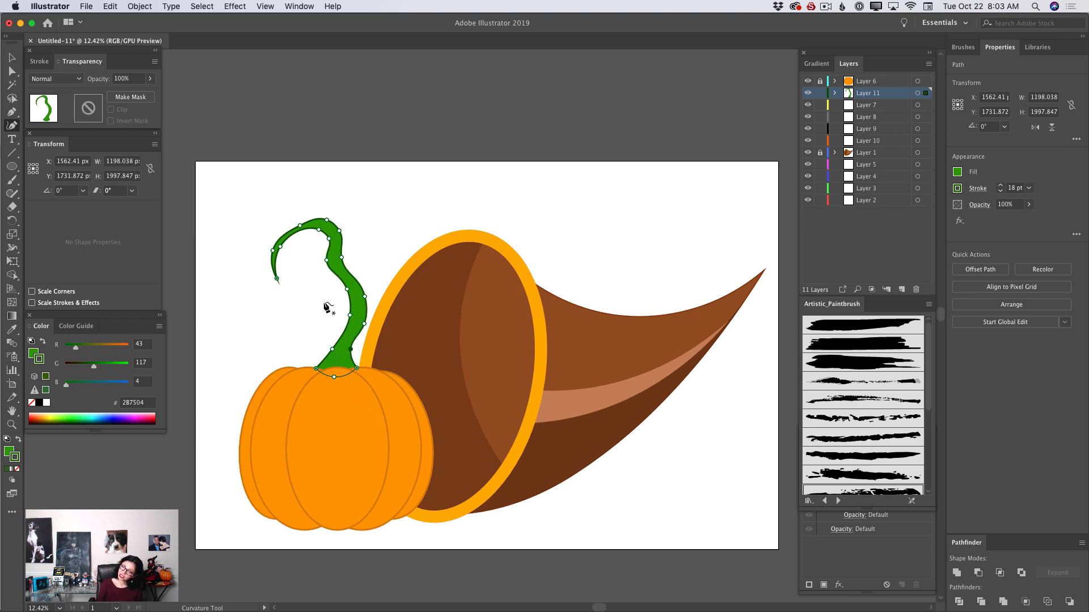
Step: Lock the stem's layer and add a new layer above the pumpkin's layer
click(821, 93)
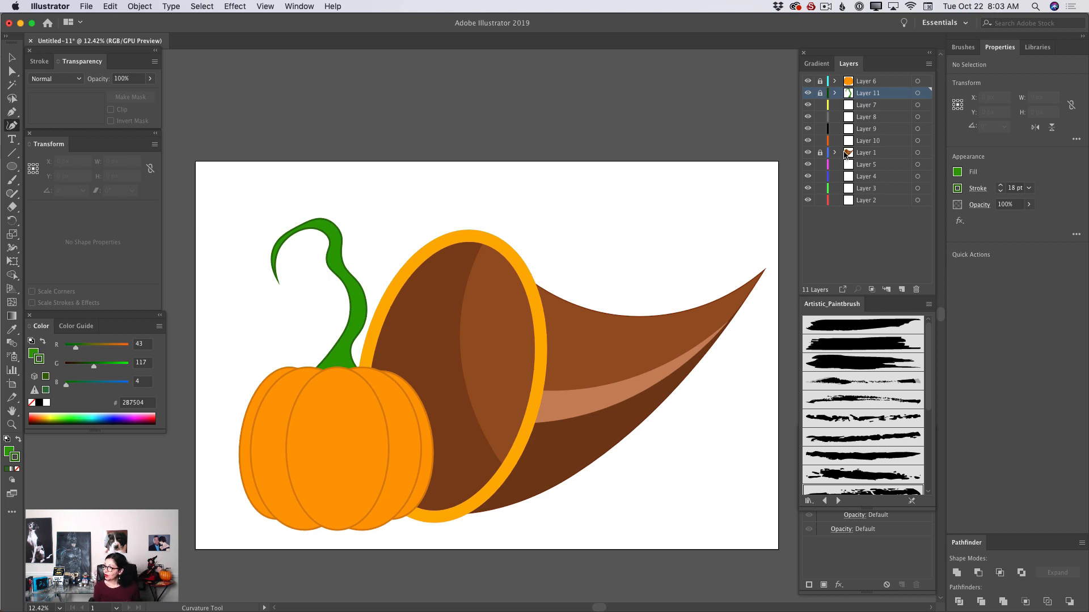
click(884, 85)
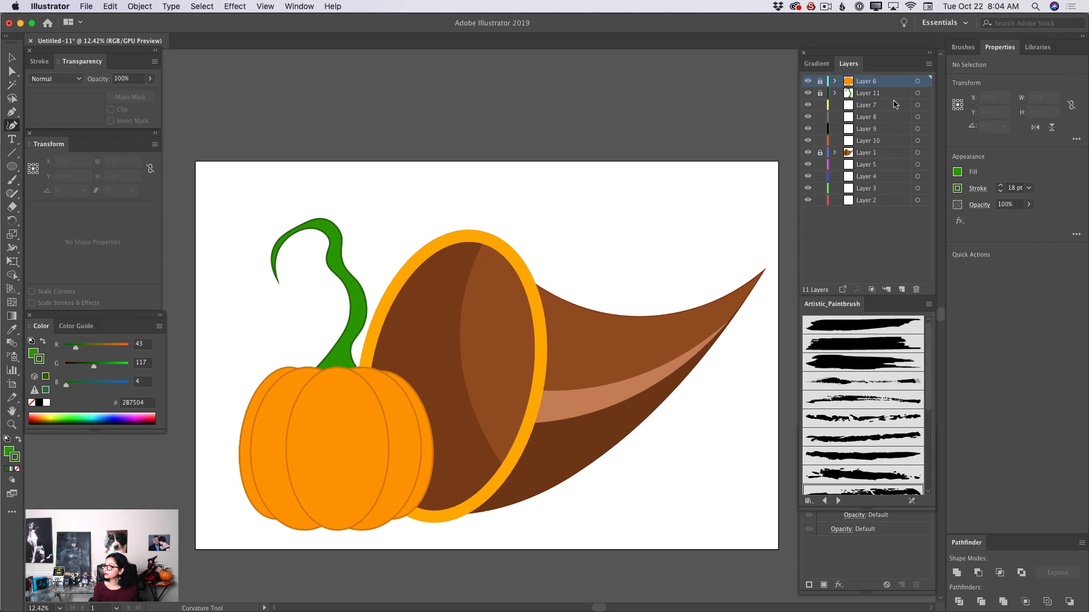
click(902, 290)
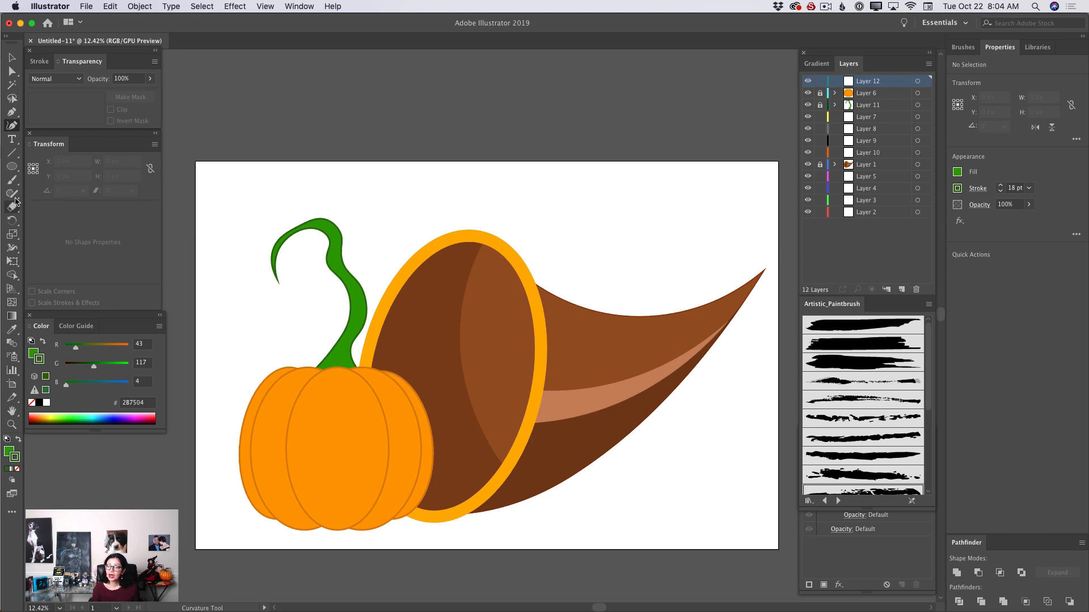
Step: Set the fill to white (ffffff) and the stroke to none
click(9, 452)
double_click(9, 452)
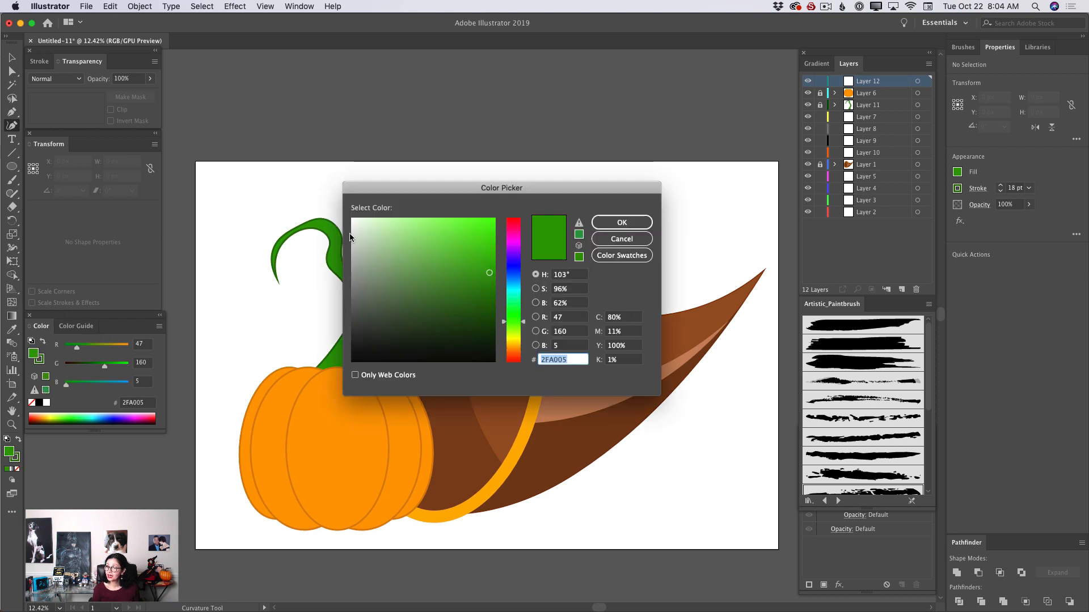
text(ffffff)
key(Return)
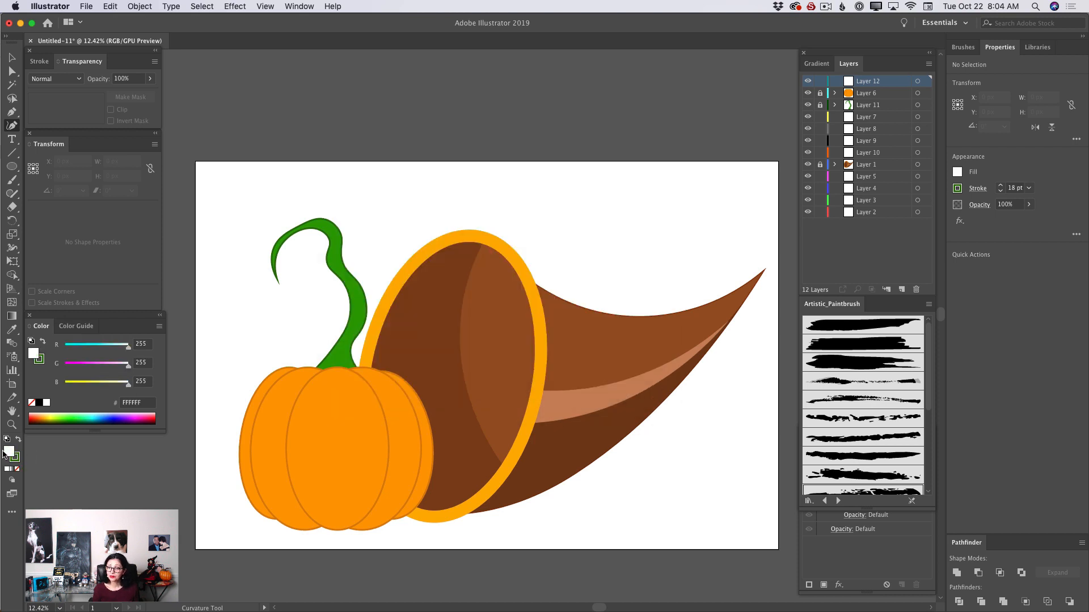
click(18, 460)
click(17, 469)
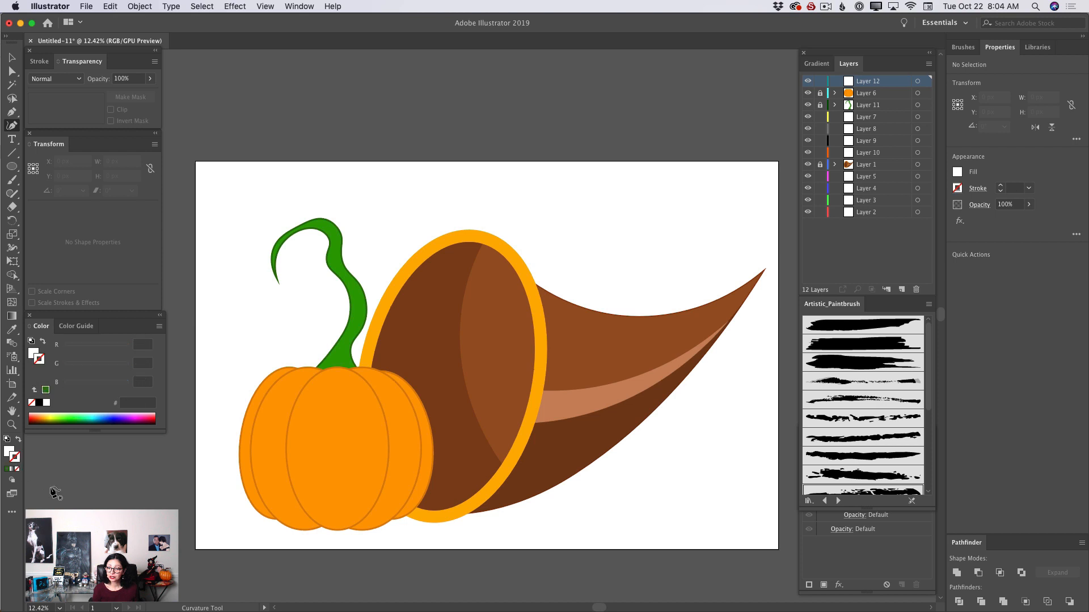
Step: Draw a closed white crescent about 563 by 1895 px along the left edge of the pumpkin's middle section
click(330, 371)
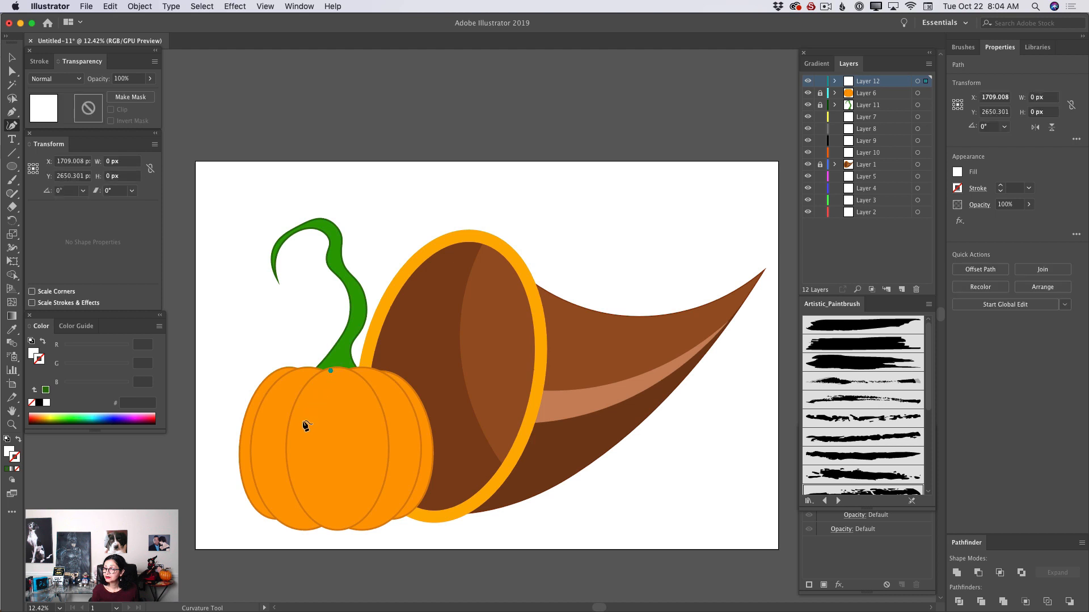
click(303, 421)
click(314, 521)
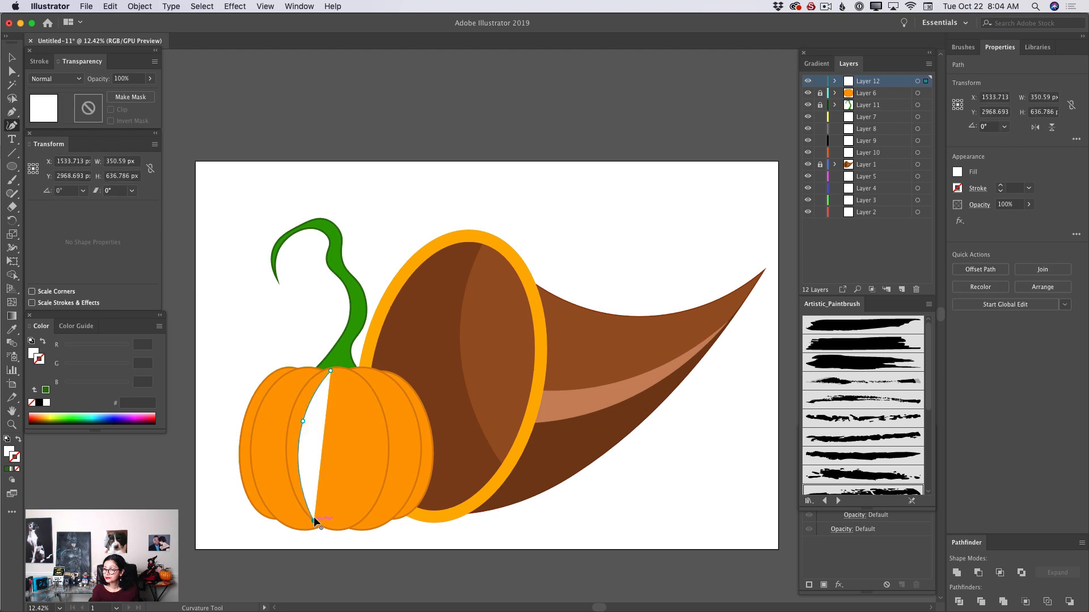
click(299, 503)
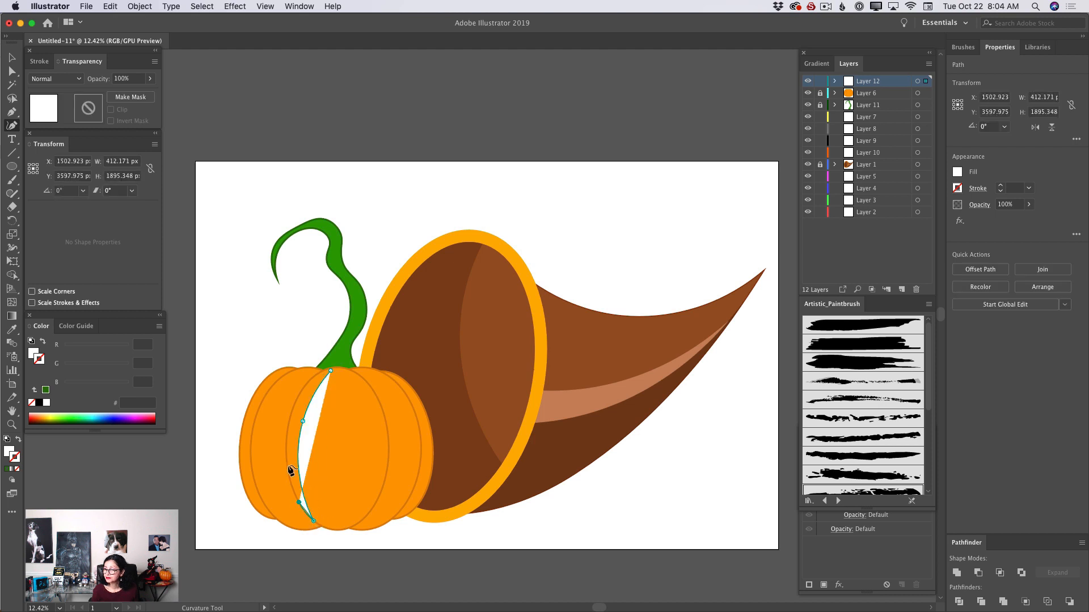
click(286, 448)
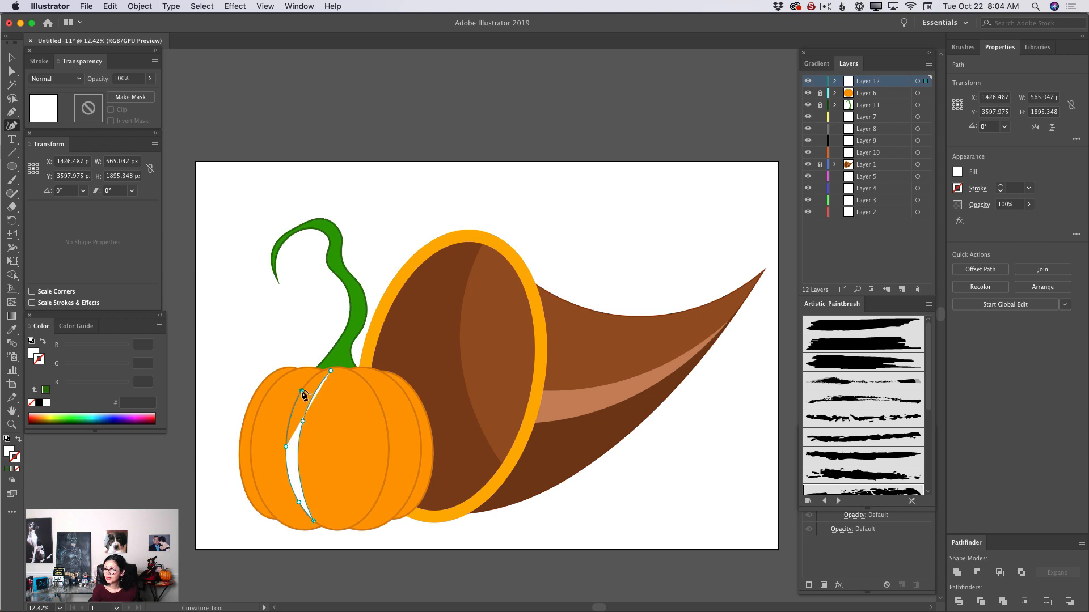
click(302, 391)
click(330, 371)
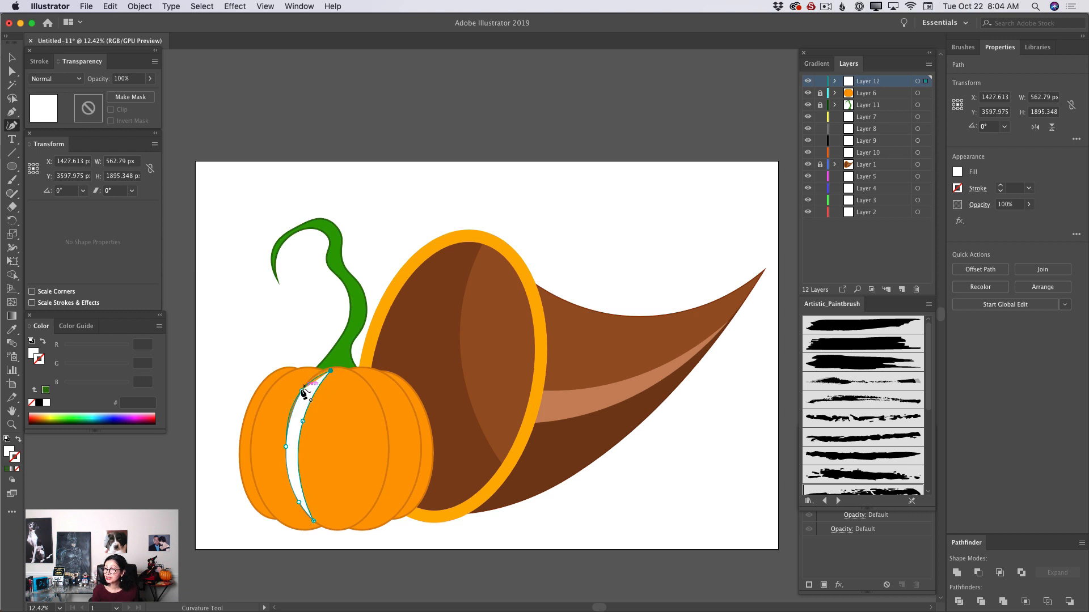
Step: Move the white crescent's upper tip left and reshape its inner curve, narrowing it to about 435 by 1878 px
click(330, 371)
drag(328, 372, 321, 369)
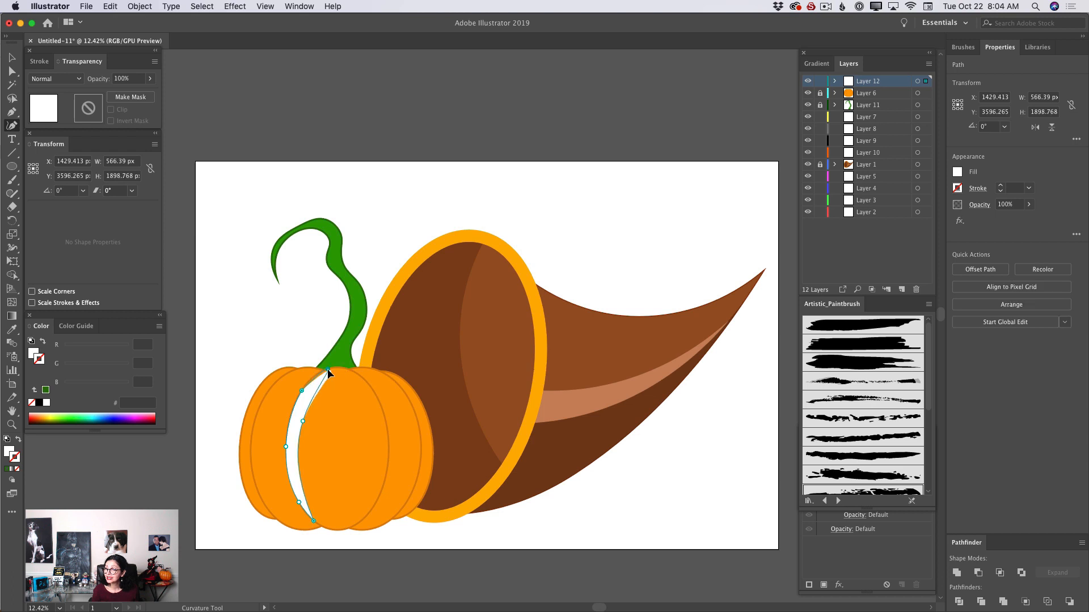
drag(327, 370, 322, 372)
drag(301, 417, 300, 411)
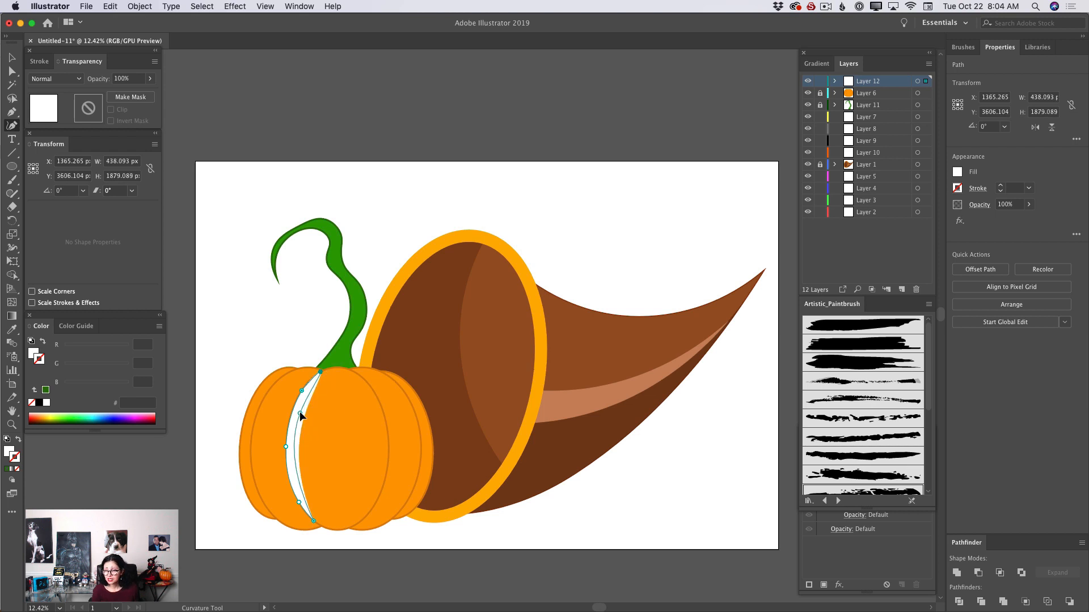
Step: Delete the crescent's lower outer anchor point and raise its bottom tip, shortening the shape to about 434 by 1654 px
click(299, 502)
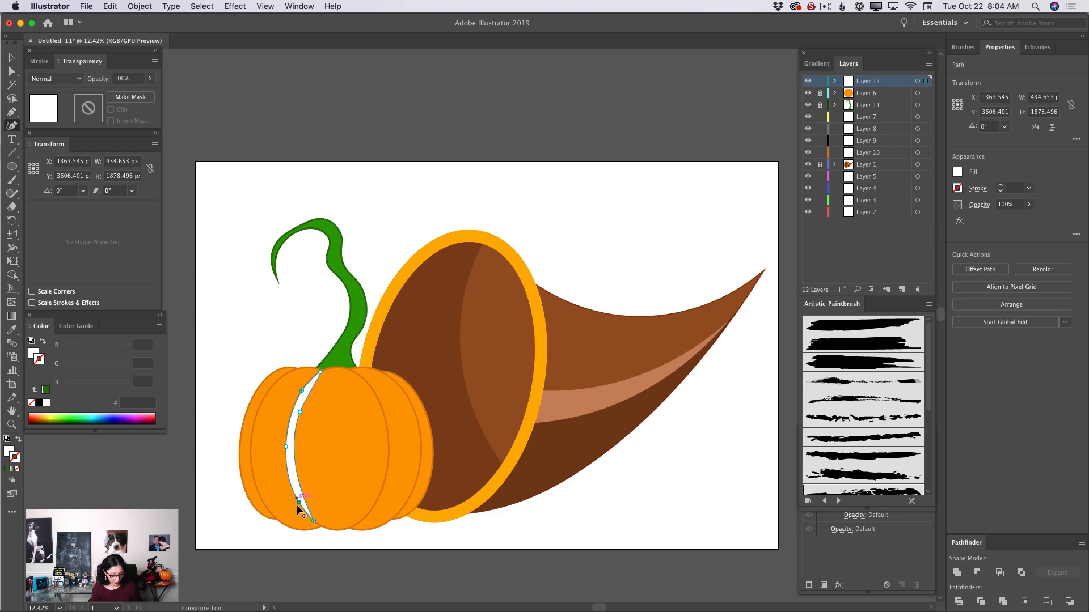
key(Delete)
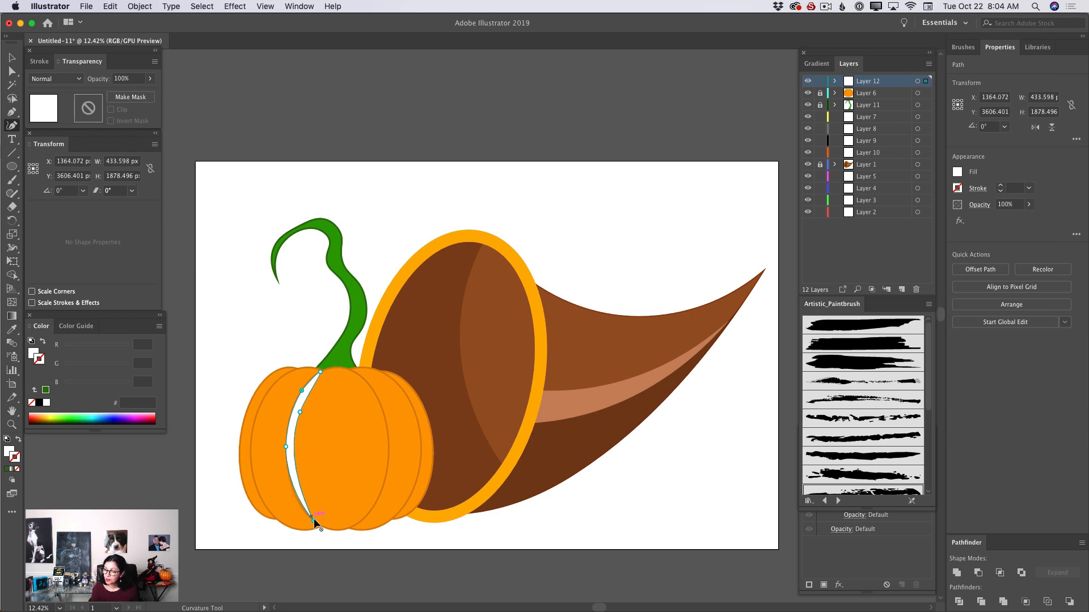
drag(311, 519, 299, 504)
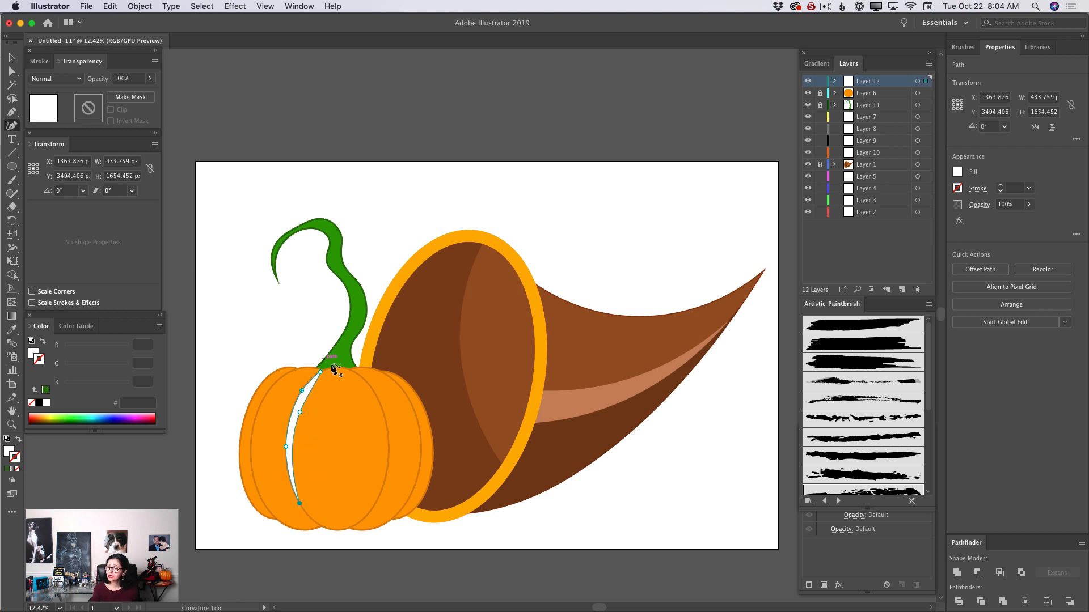
Step: Set the white crescent's opacity to 45% and trim its upper end, shortening the shape to about 238 by 1480 px
click(150, 79)
drag(149, 93, 130, 100)
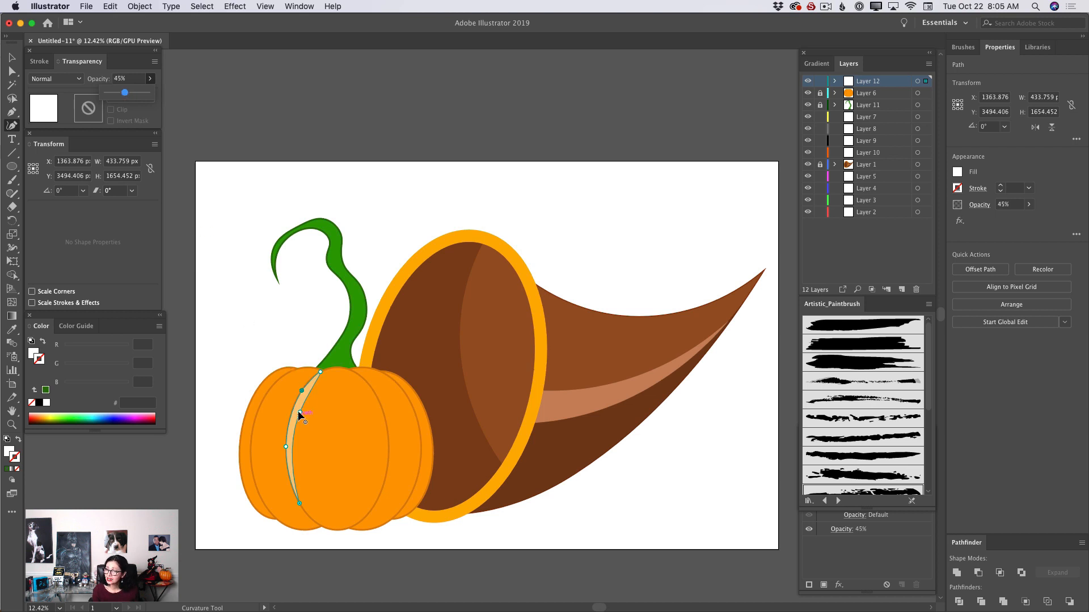
drag(300, 413, 300, 405)
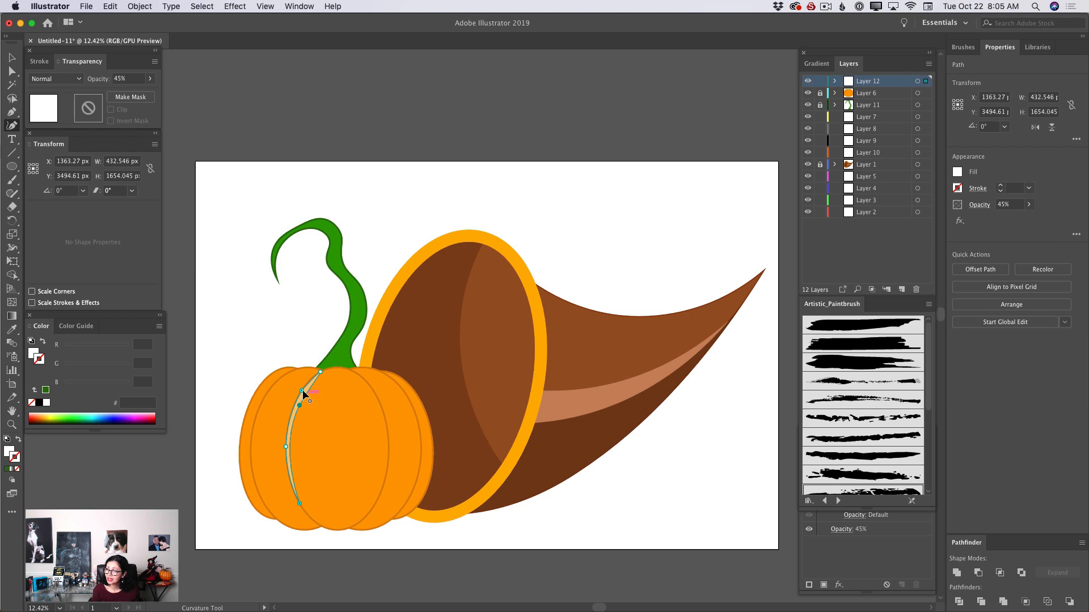
click(301, 391)
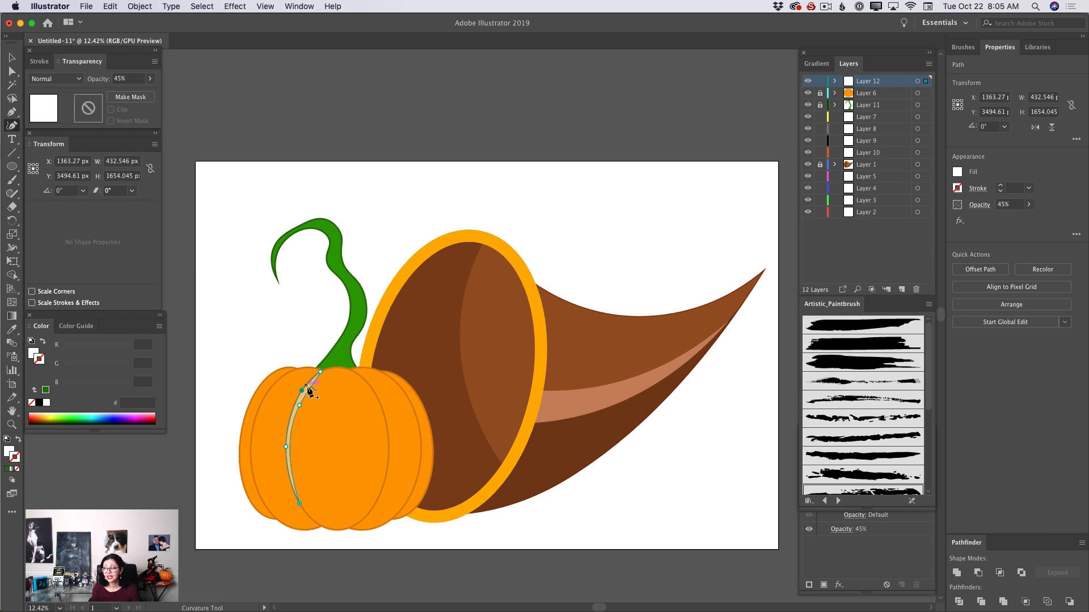
key(BackSpace)
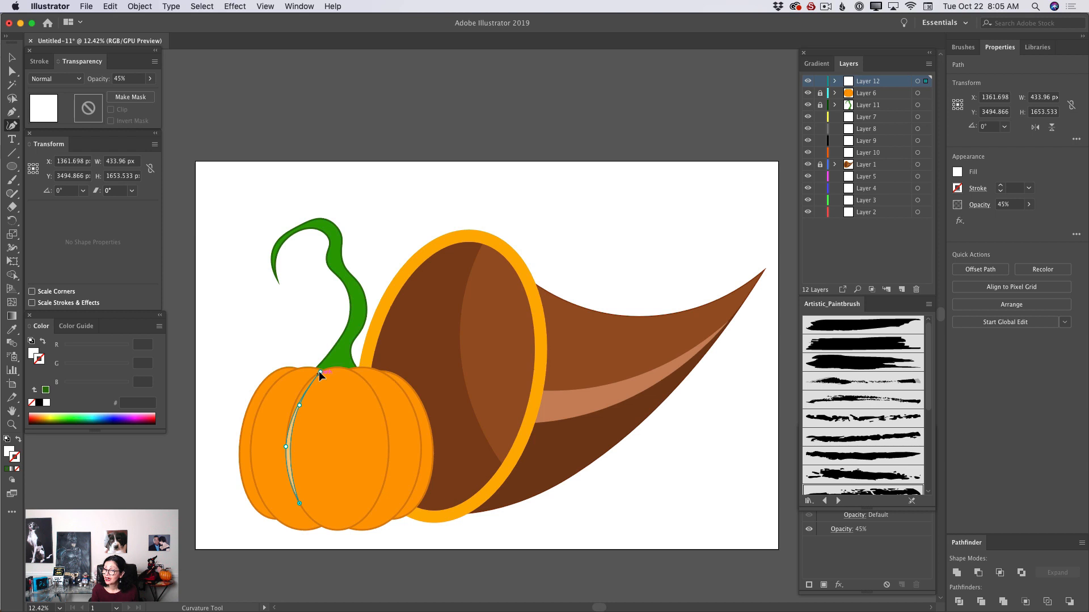
drag(320, 372, 294, 421)
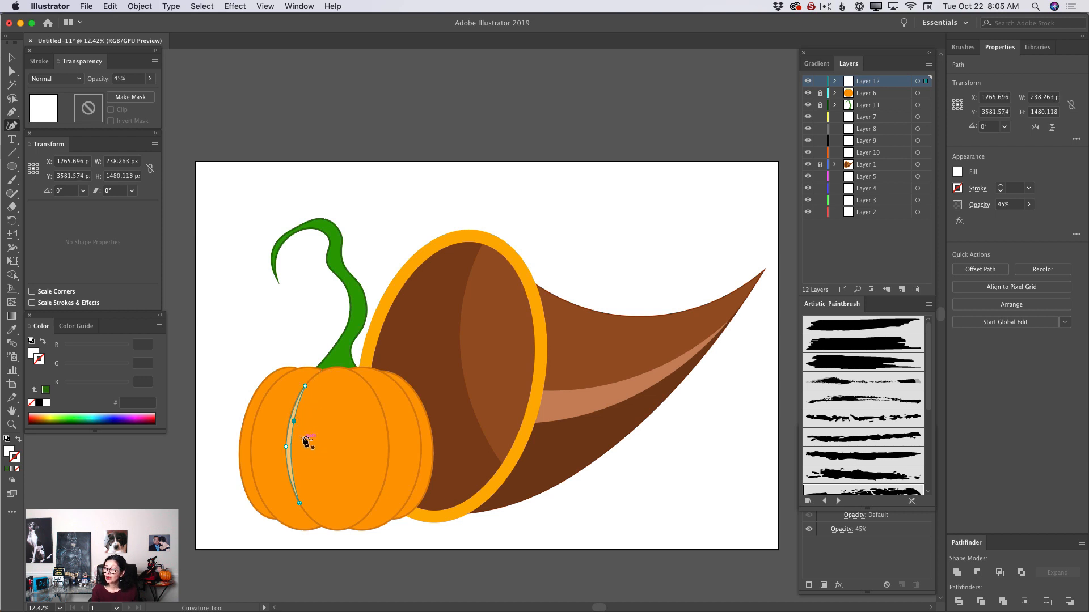
Step: Lock the highlight's layer and draw a closed white crescent about 487 by 1806 px on a new layer, along the middle section's right edge
click(820, 82)
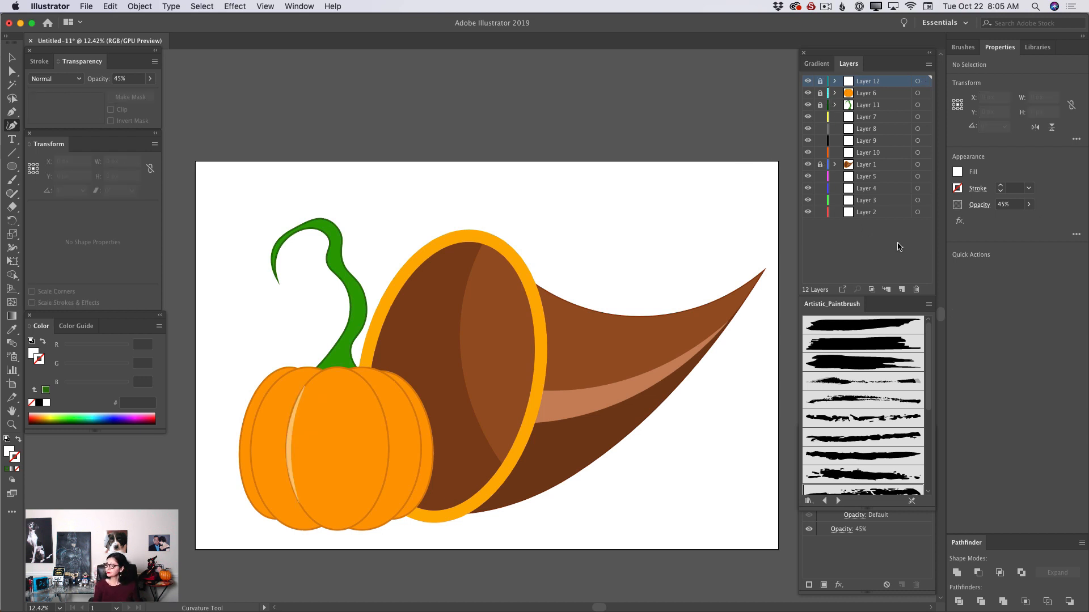
click(902, 290)
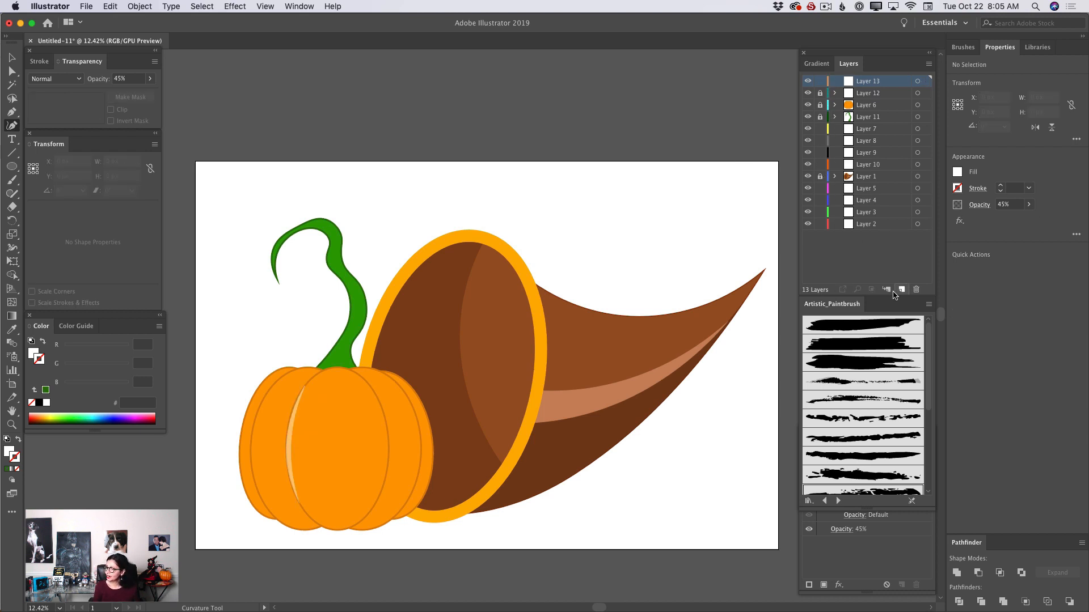
click(376, 368)
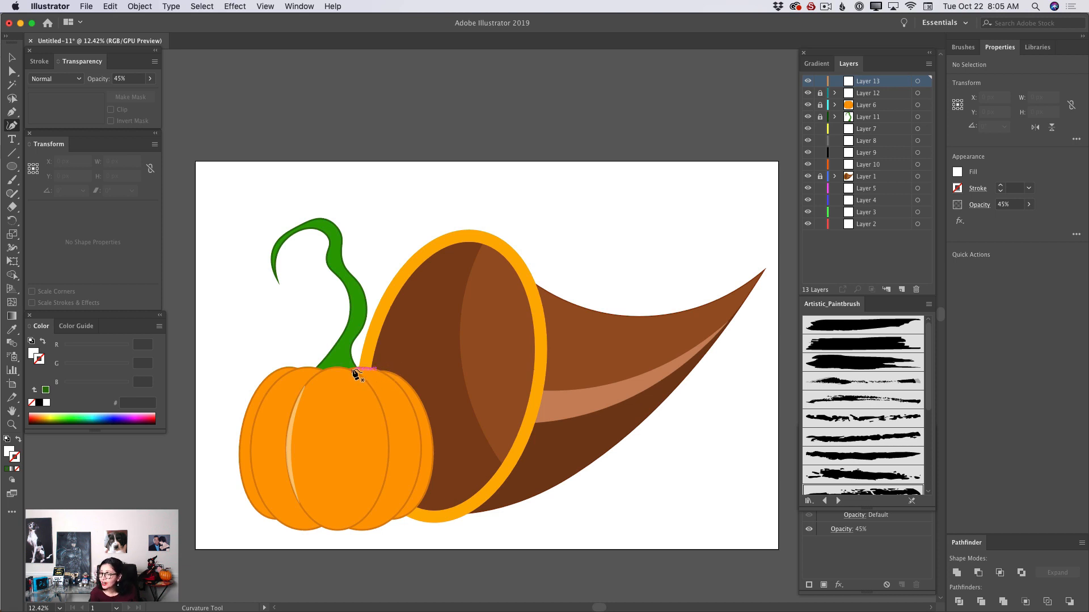
click(354, 369)
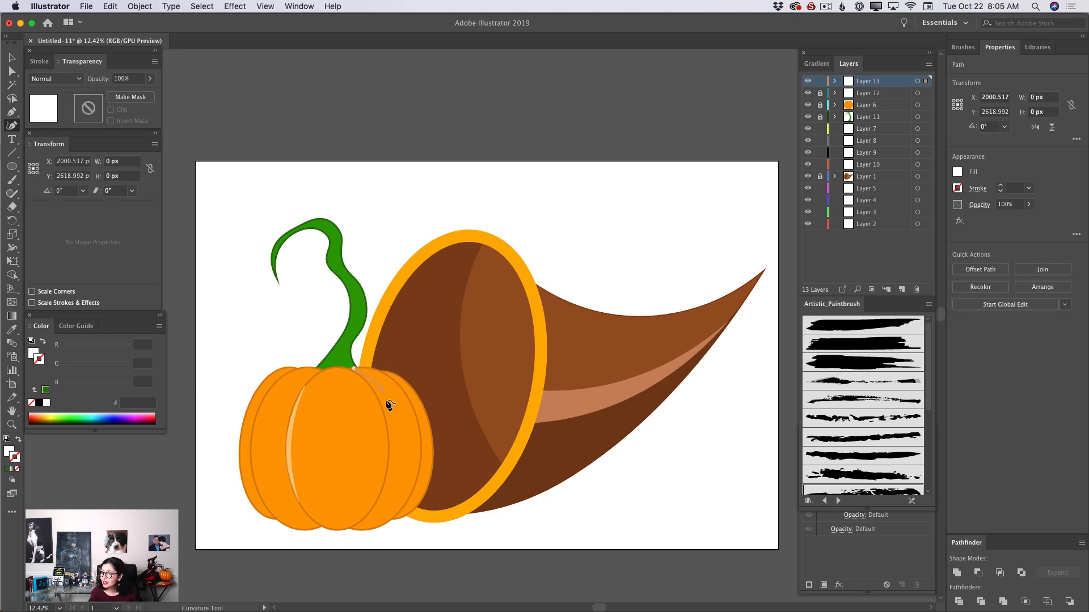
click(370, 511)
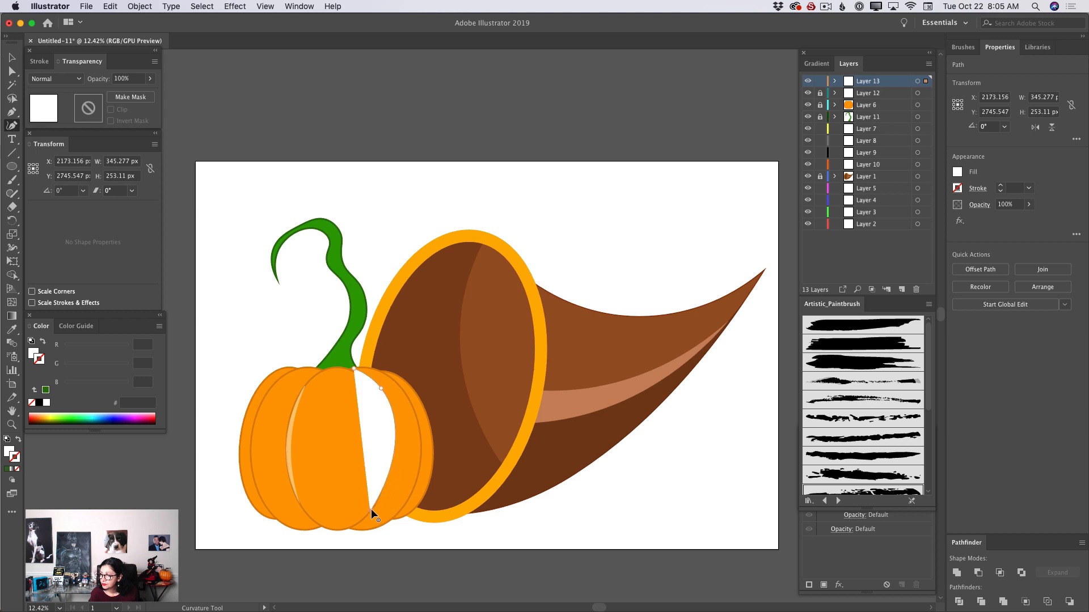
click(388, 441)
click(379, 397)
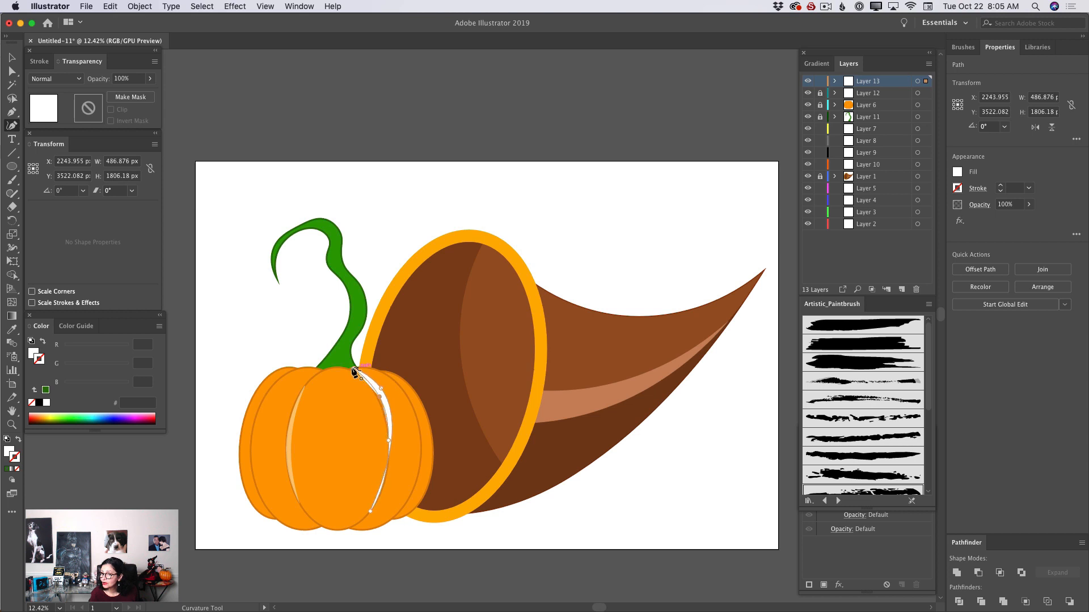
click(355, 369)
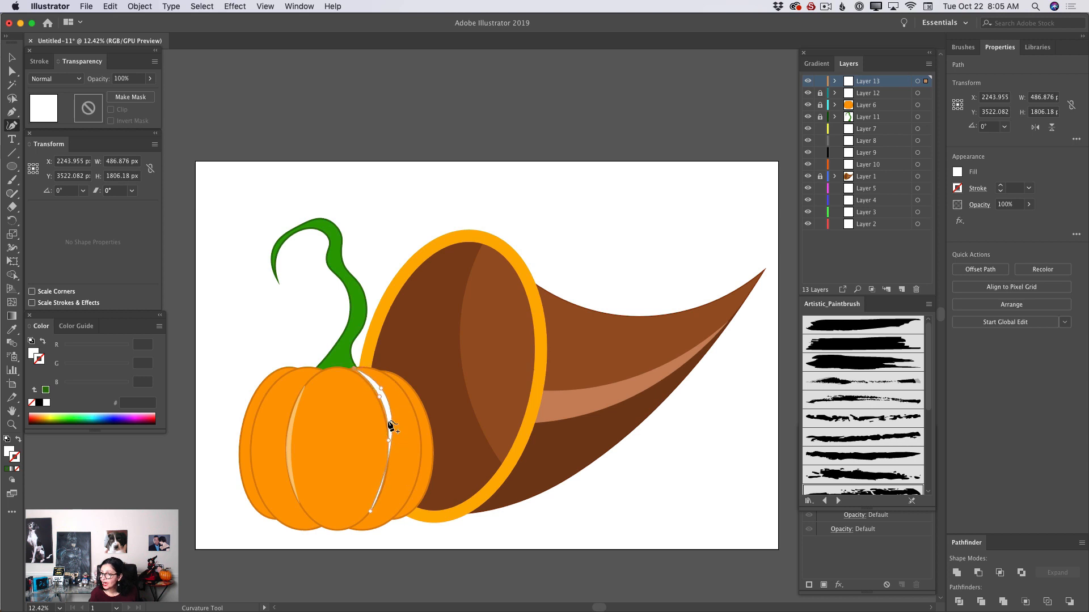
Step: Raise the new crescent's bottom tip, extend its upper tip left and adjust its upper curve, making it about 570 by 1525 px
drag(369, 511, 383, 489)
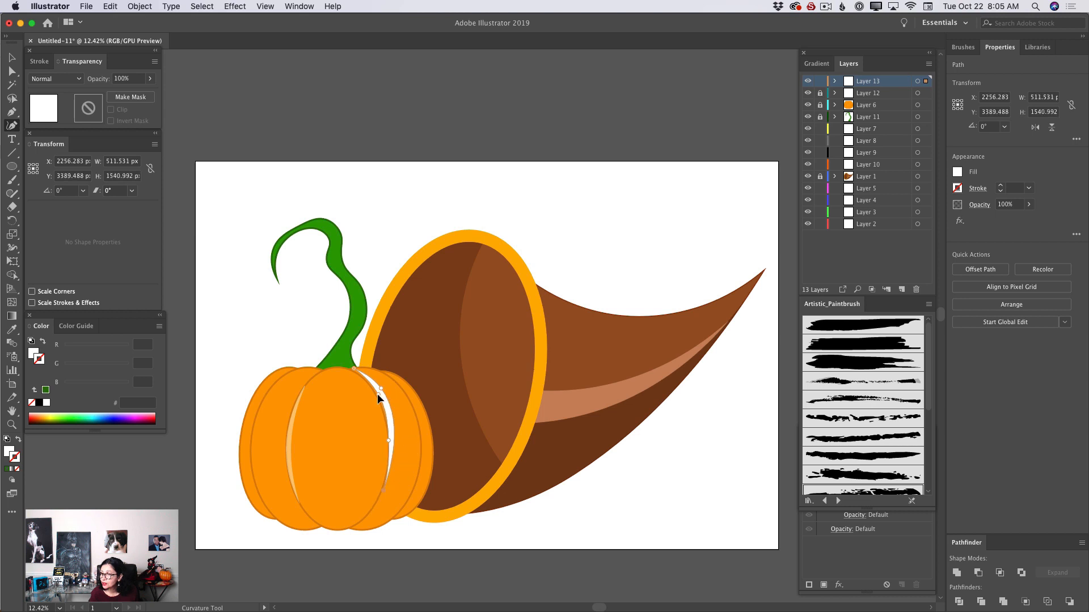
drag(352, 367, 349, 368)
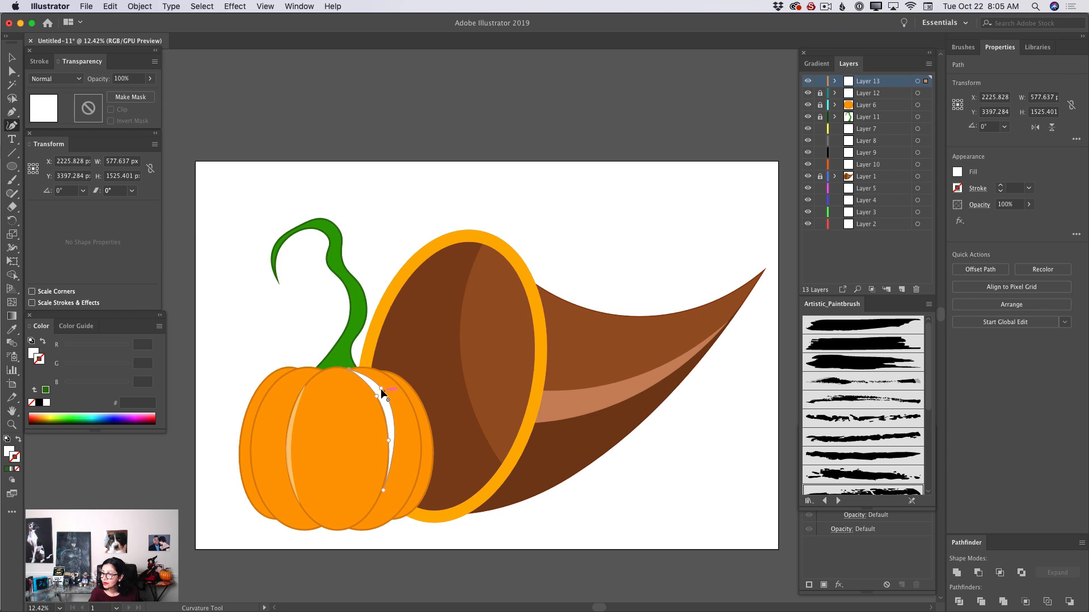
drag(384, 405, 386, 406)
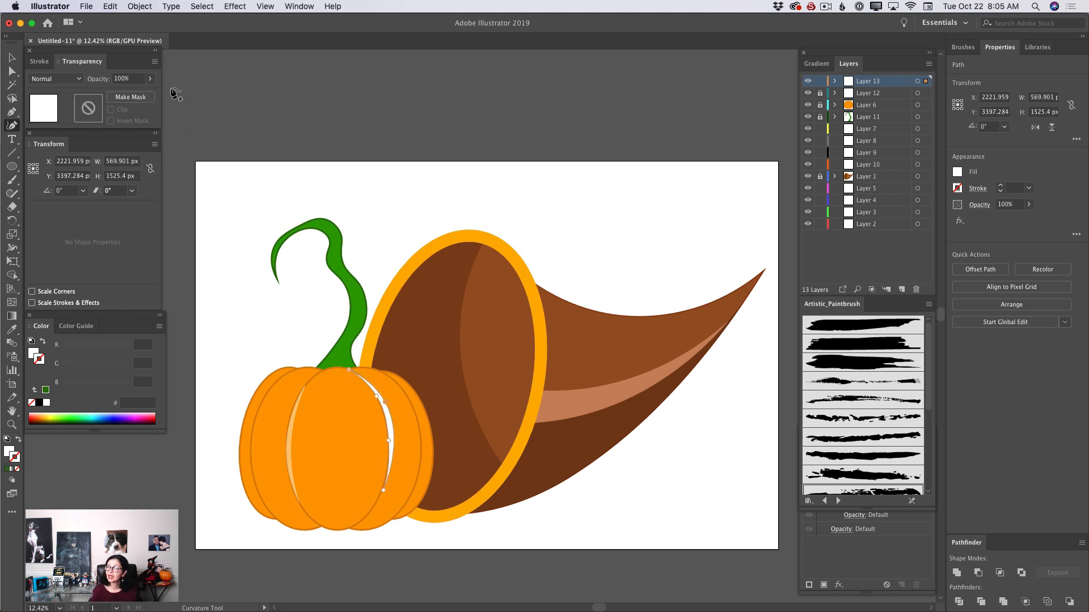
Step: Set the opacity of the crescent on the middle section's right edge to 59% and lock its layer
click(150, 78)
drag(147, 94, 139, 95)
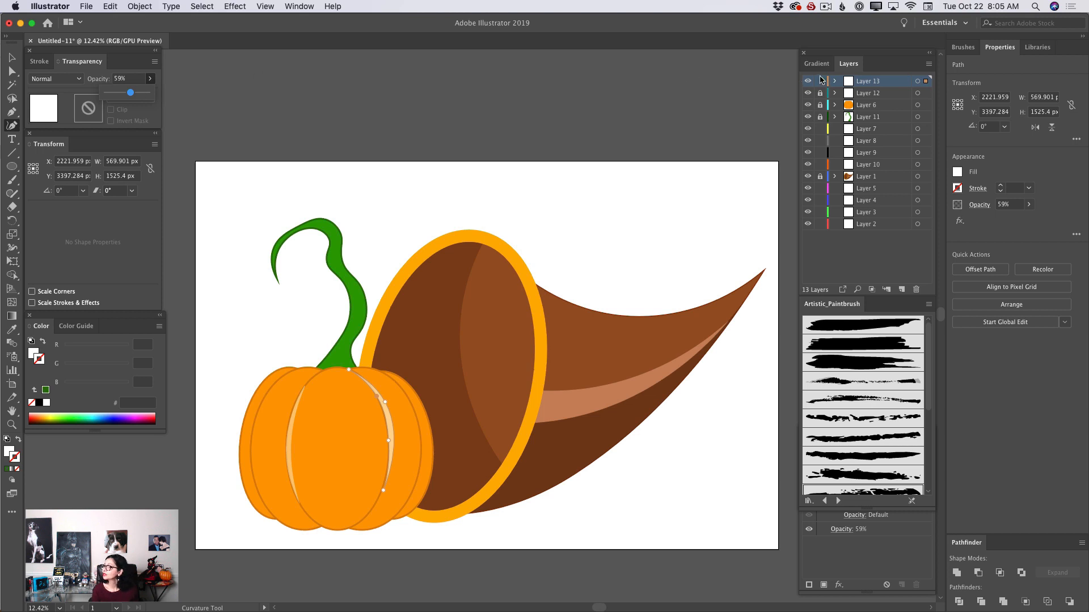
key(Return)
click(820, 81)
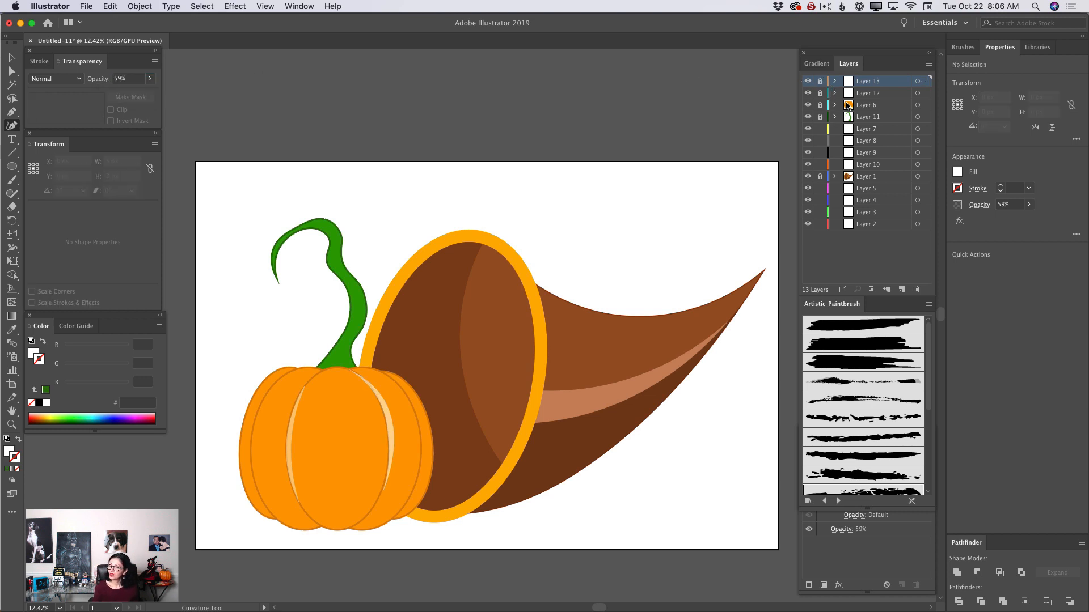
Step: On a new layer, draw a closed white crescent about 400 by 1330 px in the pumpkin's far-left section
click(902, 290)
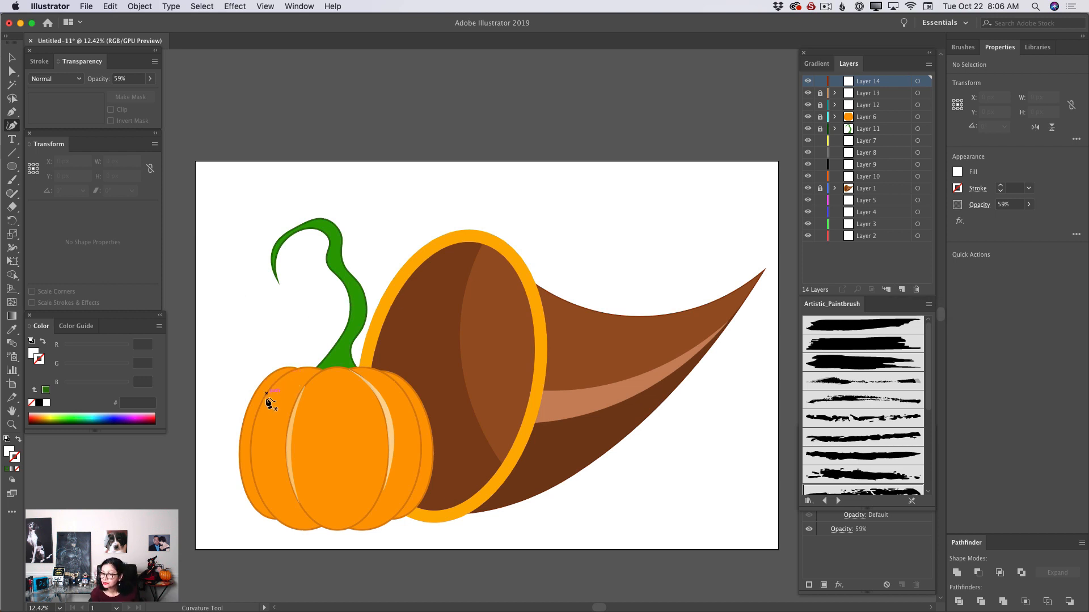
click(257, 415)
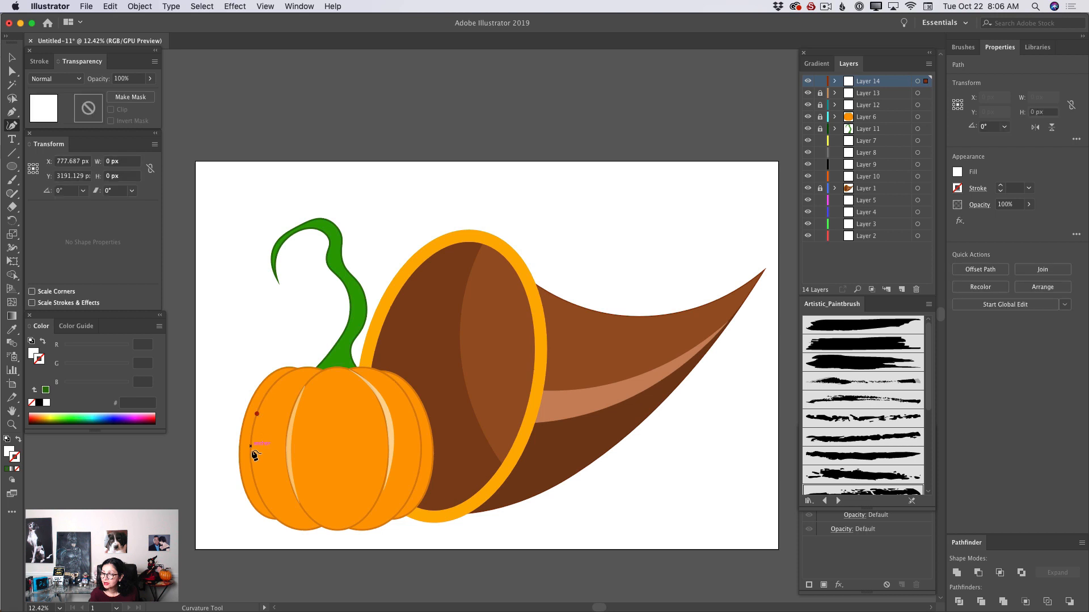
click(251, 463)
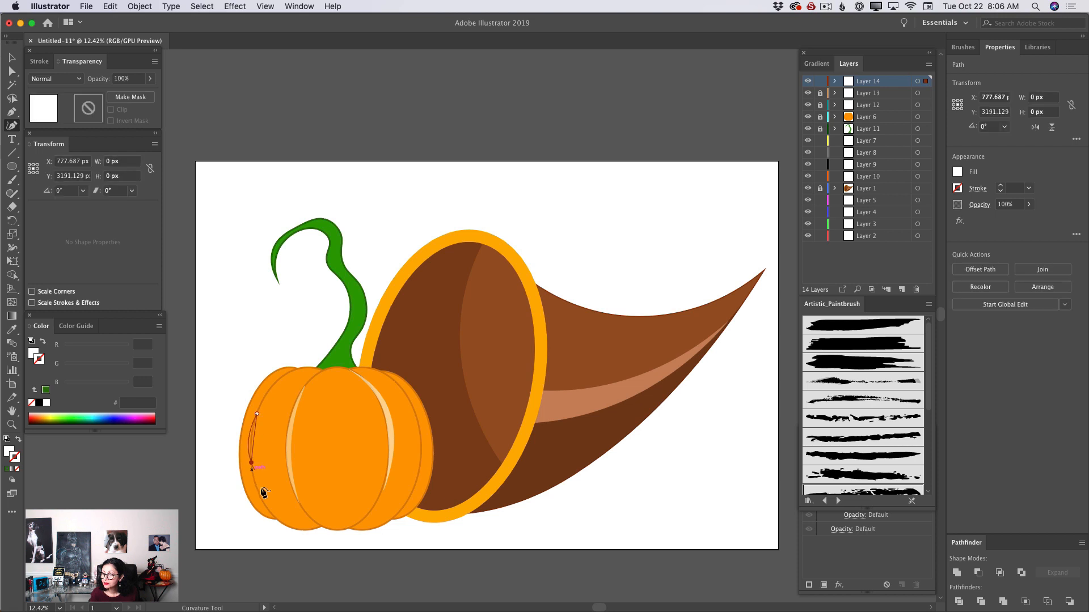
click(277, 519)
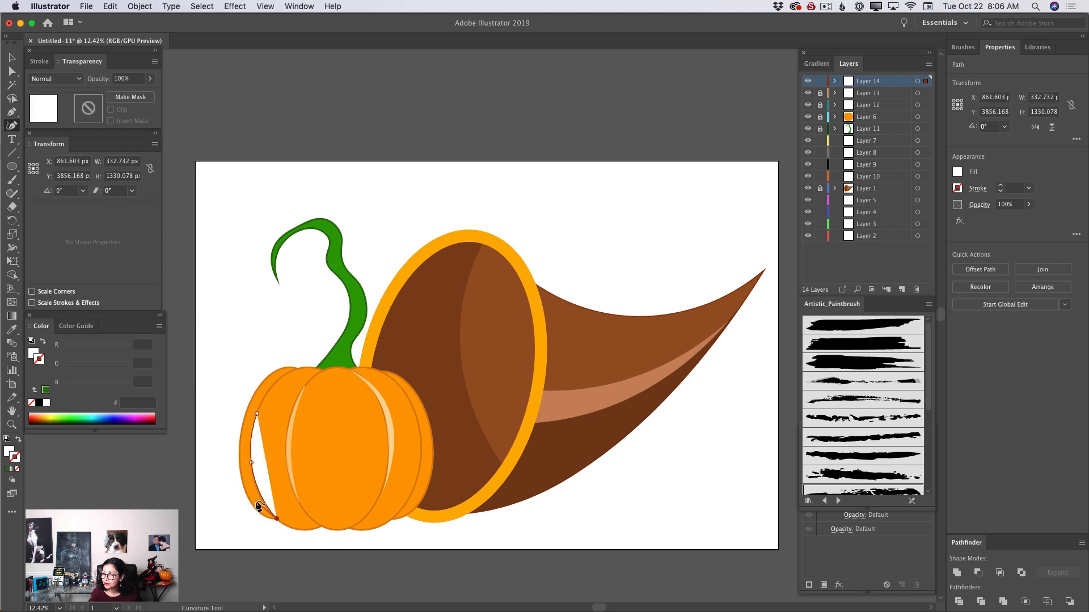
click(256, 502)
drag(251, 463, 245, 460)
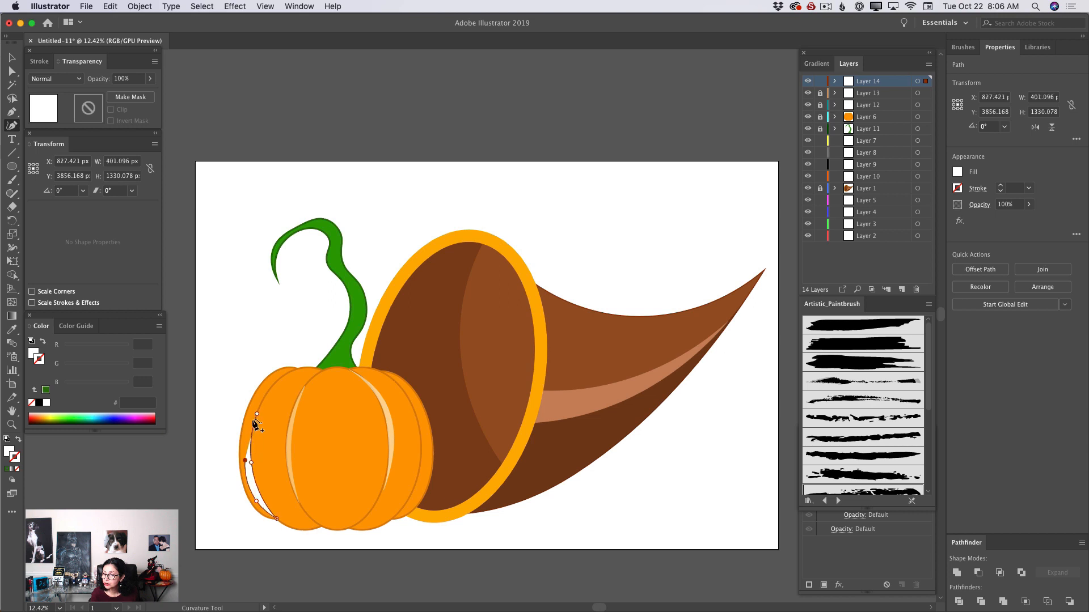
click(256, 414)
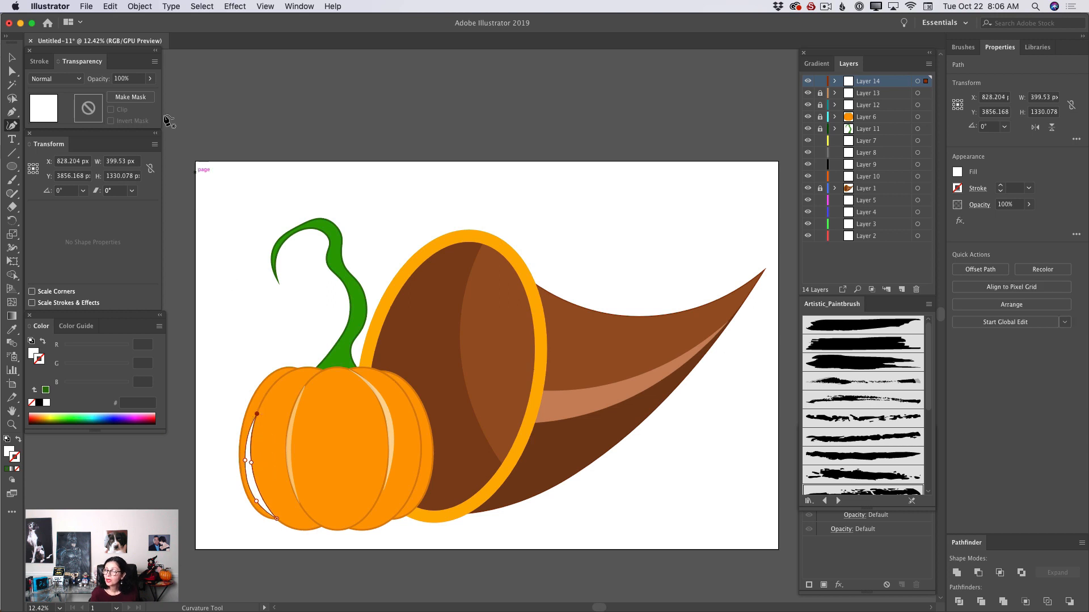
Step: Set the far-left crescent's opacity to 26% and lock its layer
click(150, 82)
drag(149, 93, 118, 95)
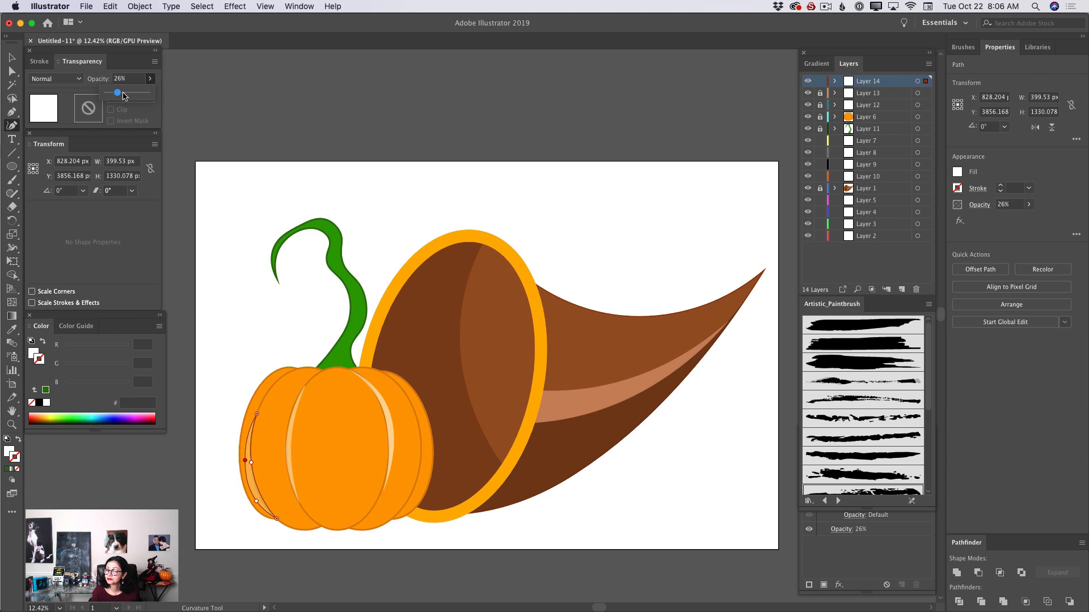
click(820, 81)
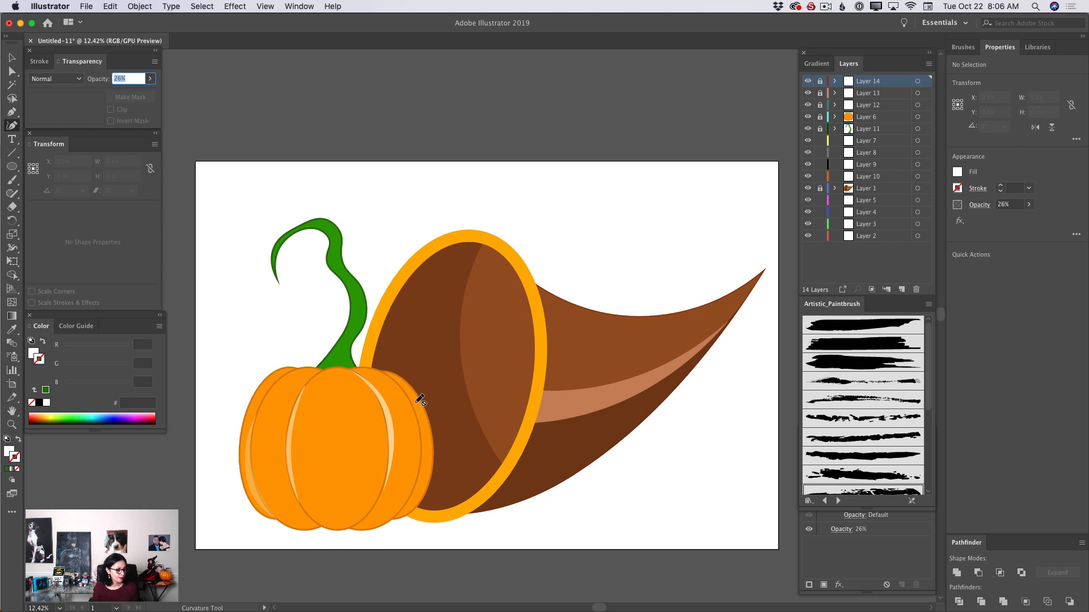
Step: On a new layer, draw a closed white shape about 553 by 1456 px along the pumpkin's far-right edge
click(902, 290)
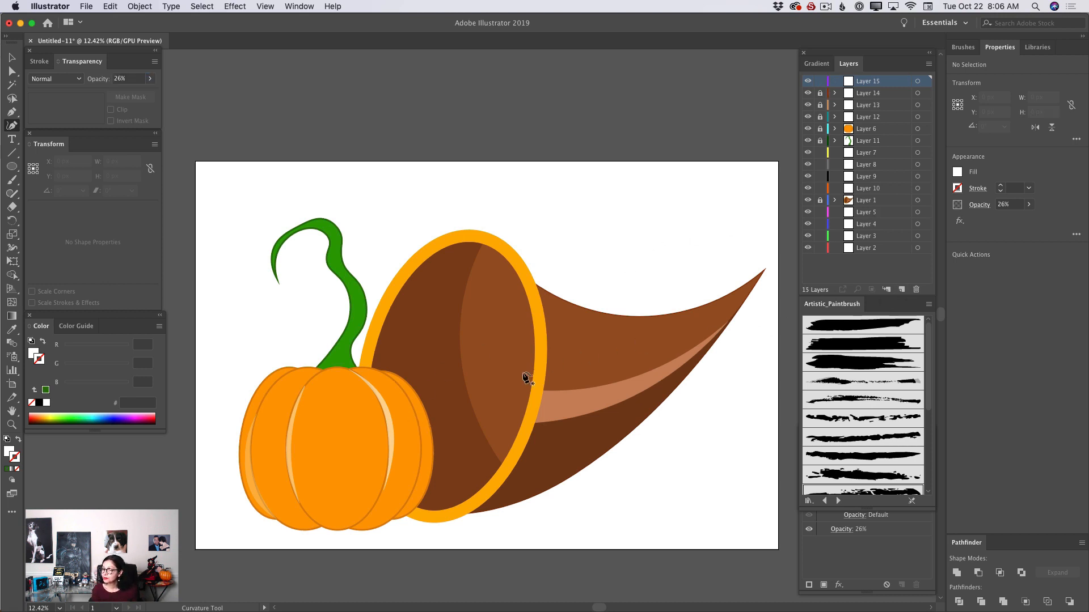
click(392, 374)
click(421, 412)
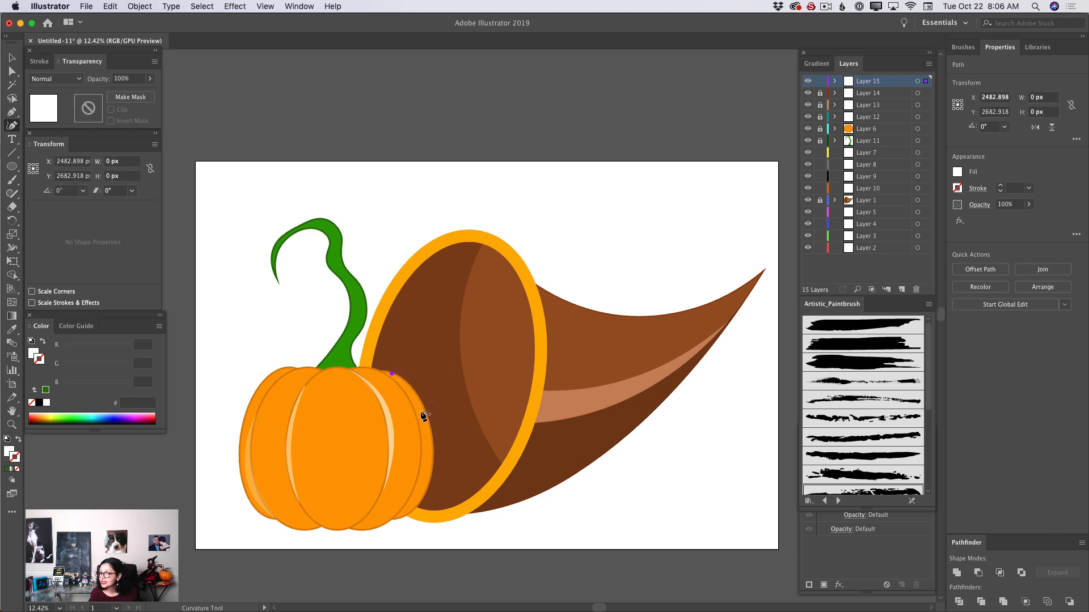
click(424, 488)
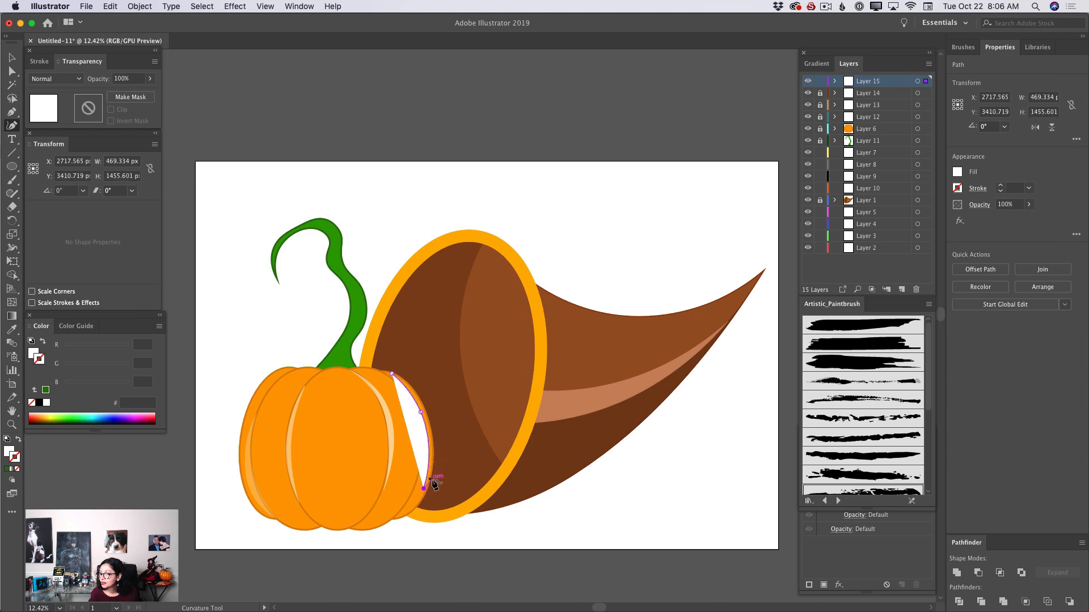
click(430, 478)
click(429, 425)
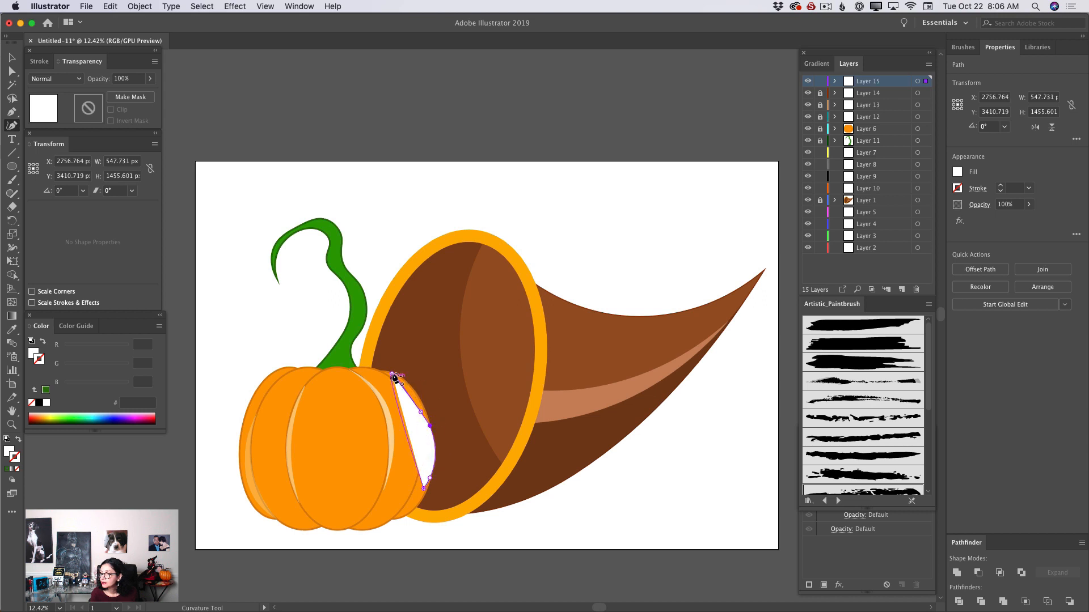
click(409, 441)
click(423, 490)
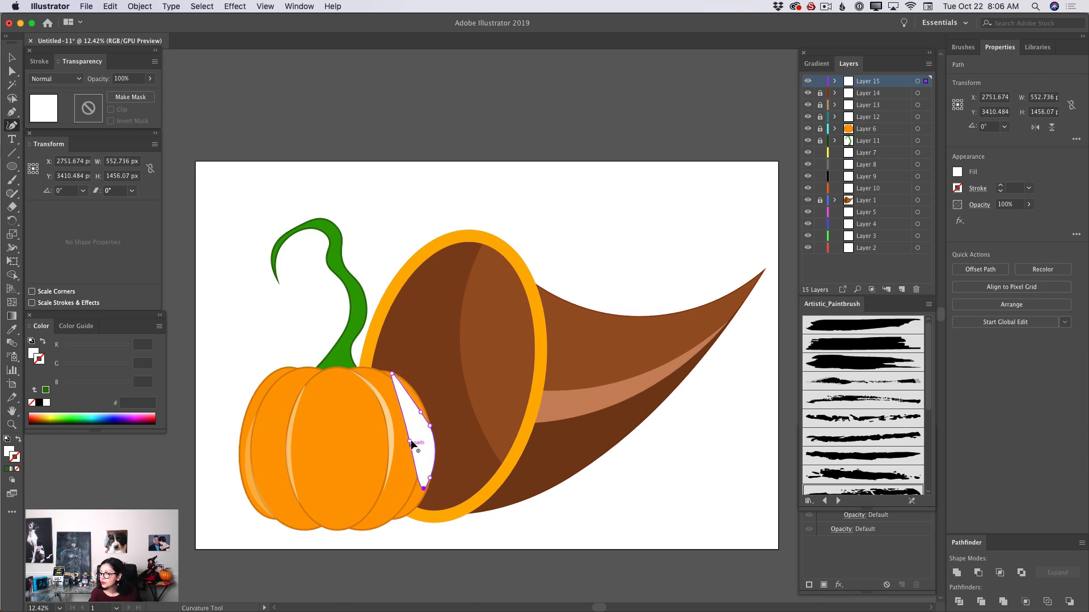
Step: Reshape the far-right white shape into a thin crescent about 528 by 1332 px, removing its lower outer anchor point and raising its bottom tip
drag(410, 441, 417, 400)
click(415, 396)
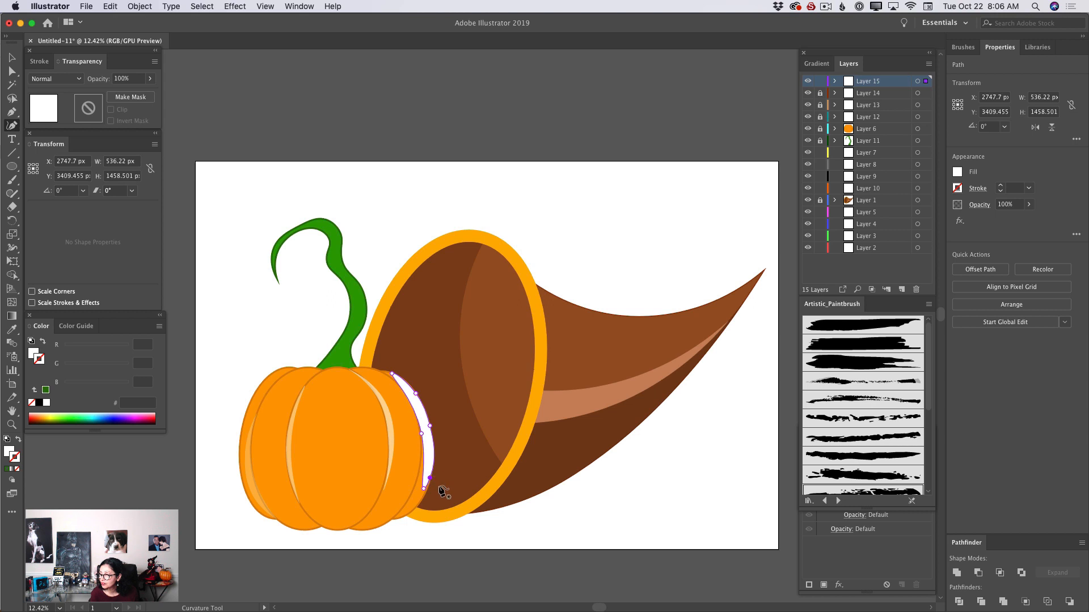
key(Delete)
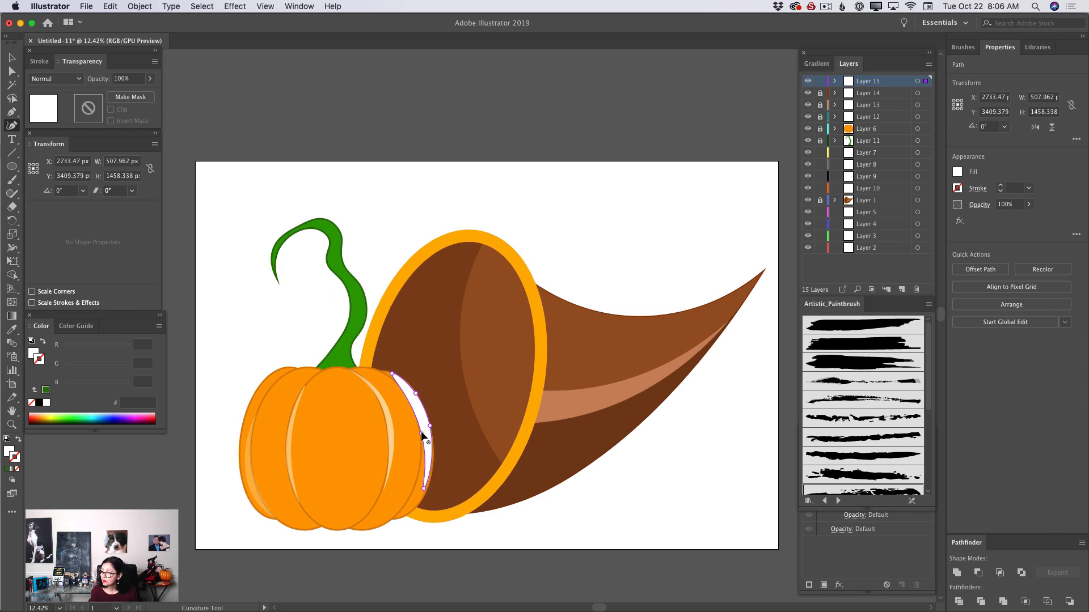
drag(422, 419, 420, 411)
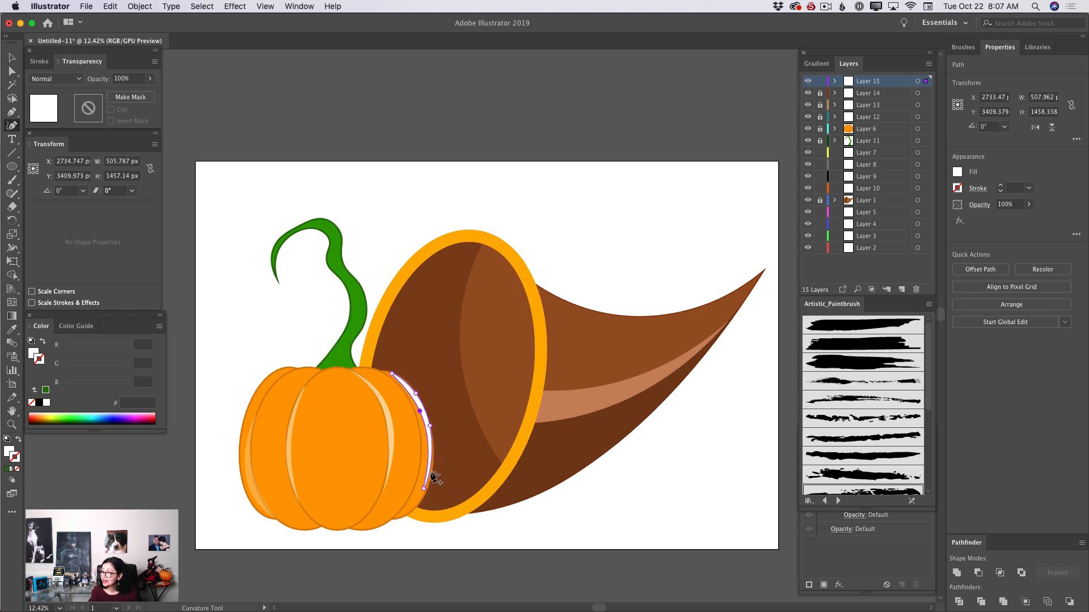
drag(424, 489, 429, 479)
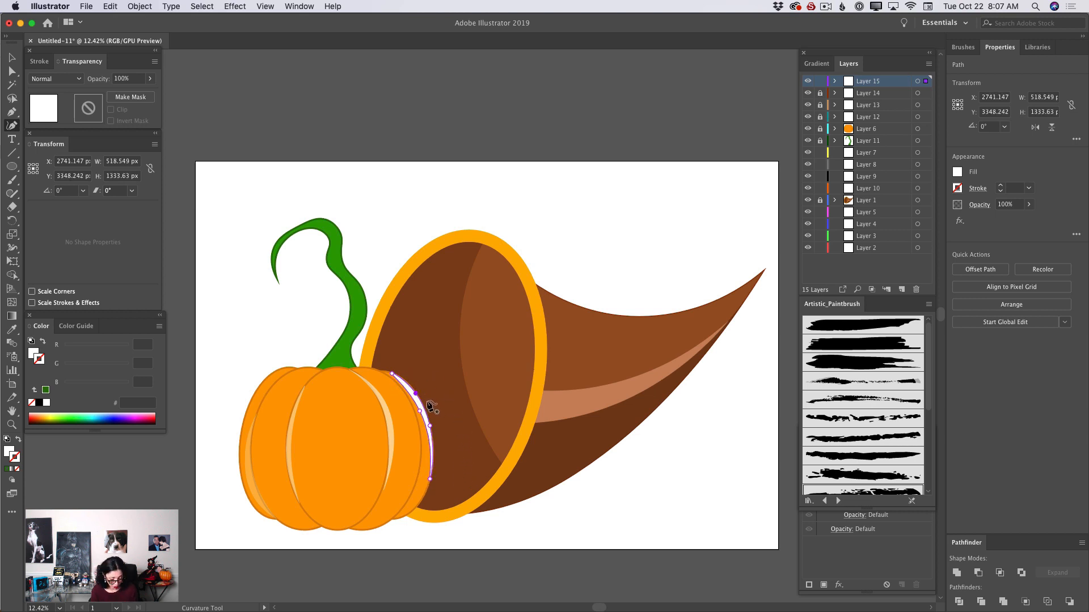
drag(434, 406, 430, 401)
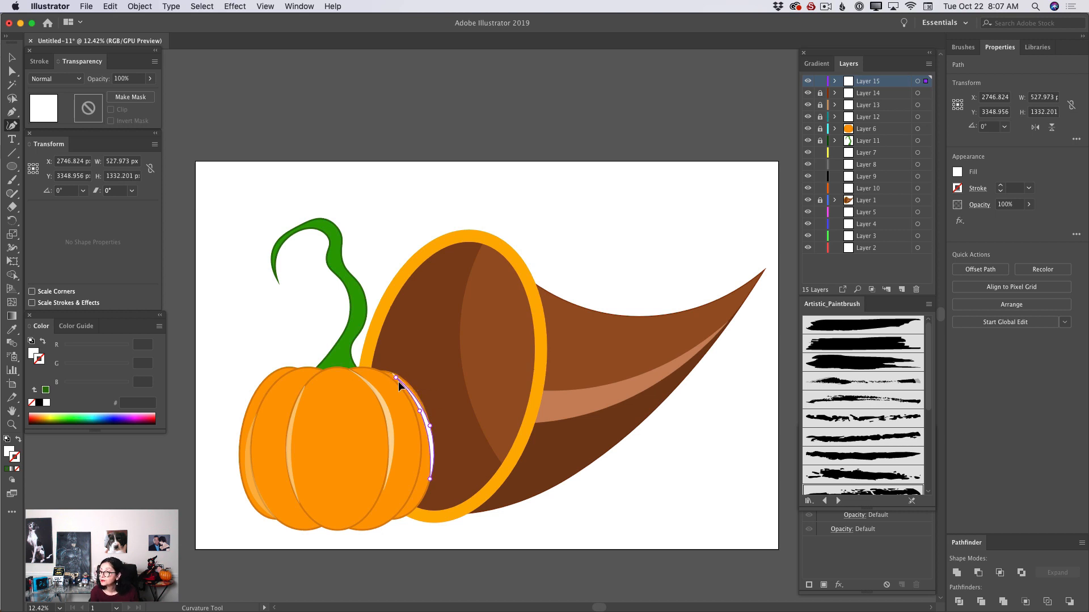
Step: Lower the top tip of the white crescent on the pumpkin's far-right edge, shrinking it to about 280 by 1152 px
drag(397, 379, 411, 388)
click(421, 412)
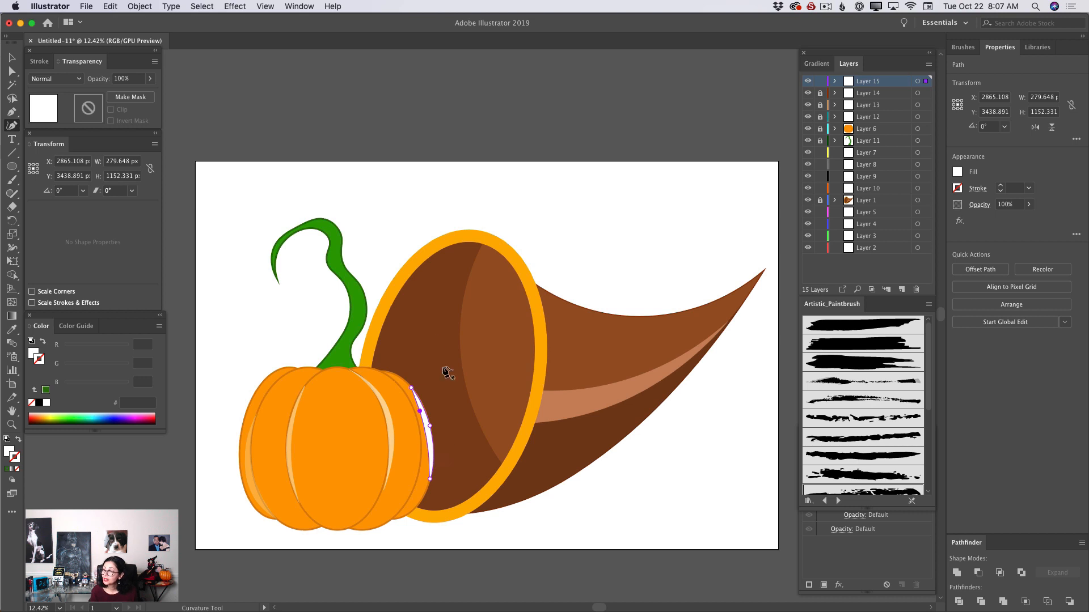
Step: Set the far-right crescent's opacity to 38% and lock its layer
click(150, 79)
drag(149, 92, 121, 95)
click(820, 82)
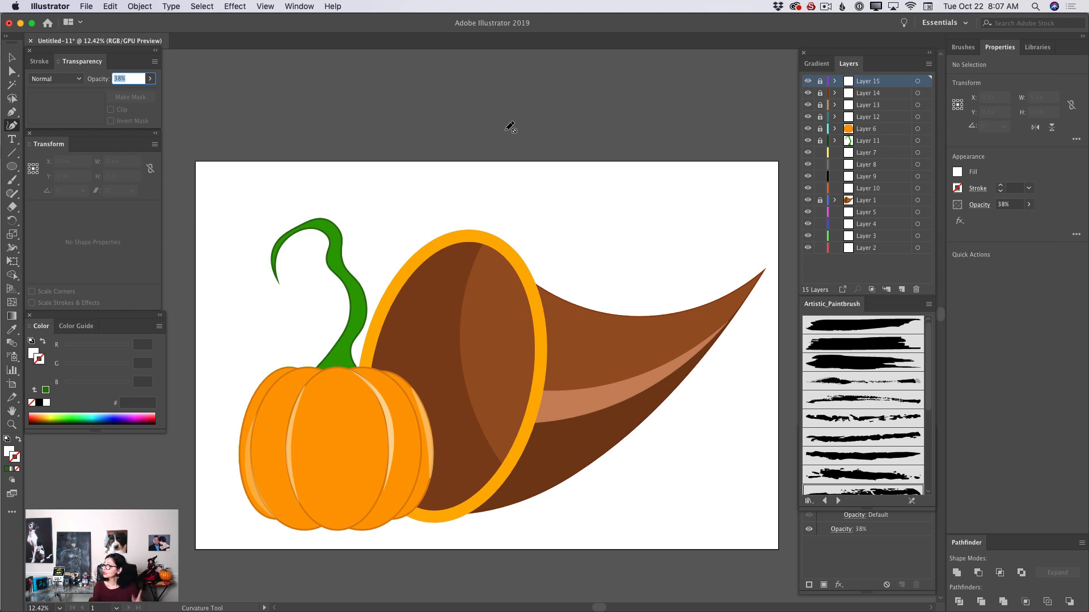
Step: Add a new layer directly above Layer 5, beneath the artwork, and set the fill colour to light grey CCCCCC
click(896, 214)
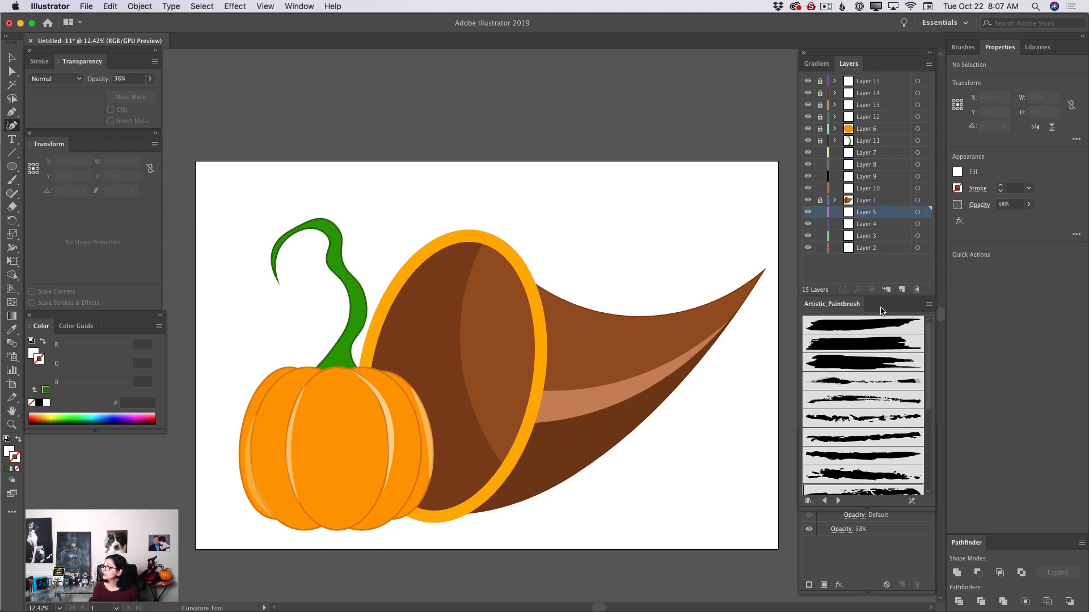
click(902, 289)
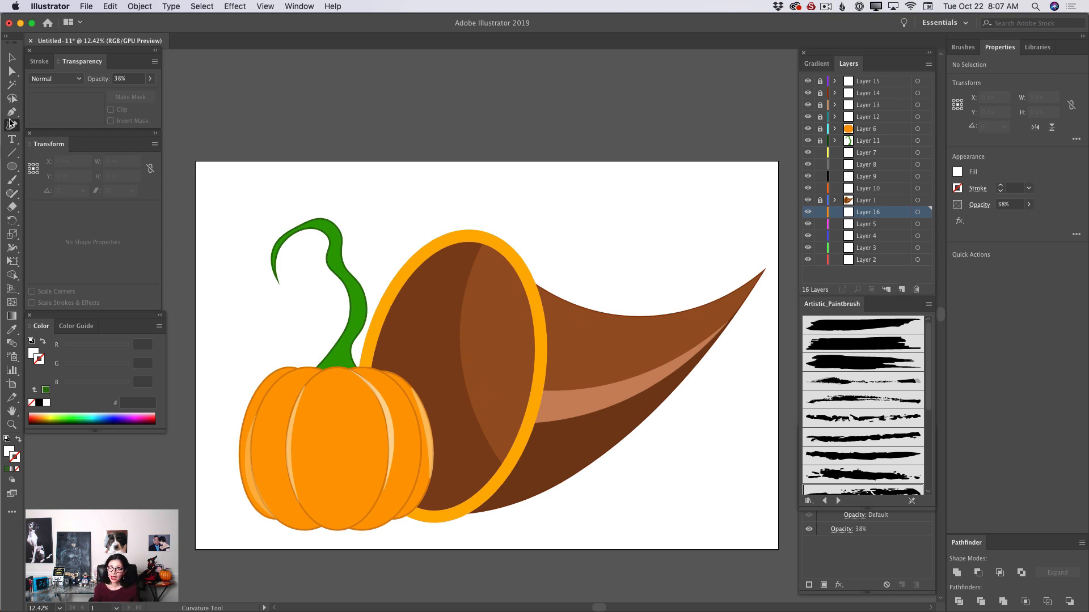
click(9, 450)
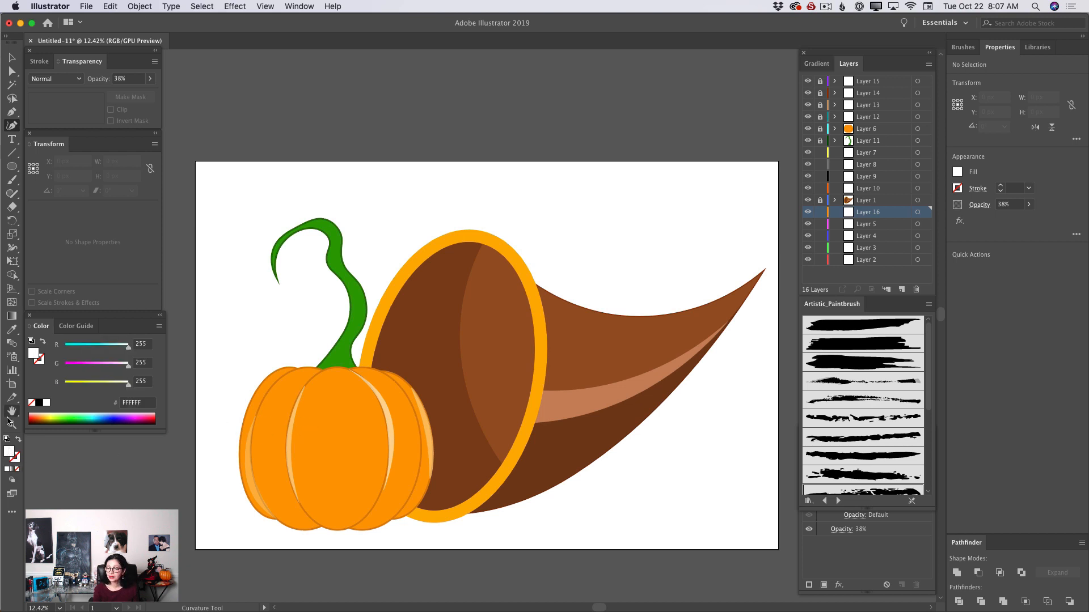
double_click(10, 452)
click(355, 292)
drag(355, 292, 349, 247)
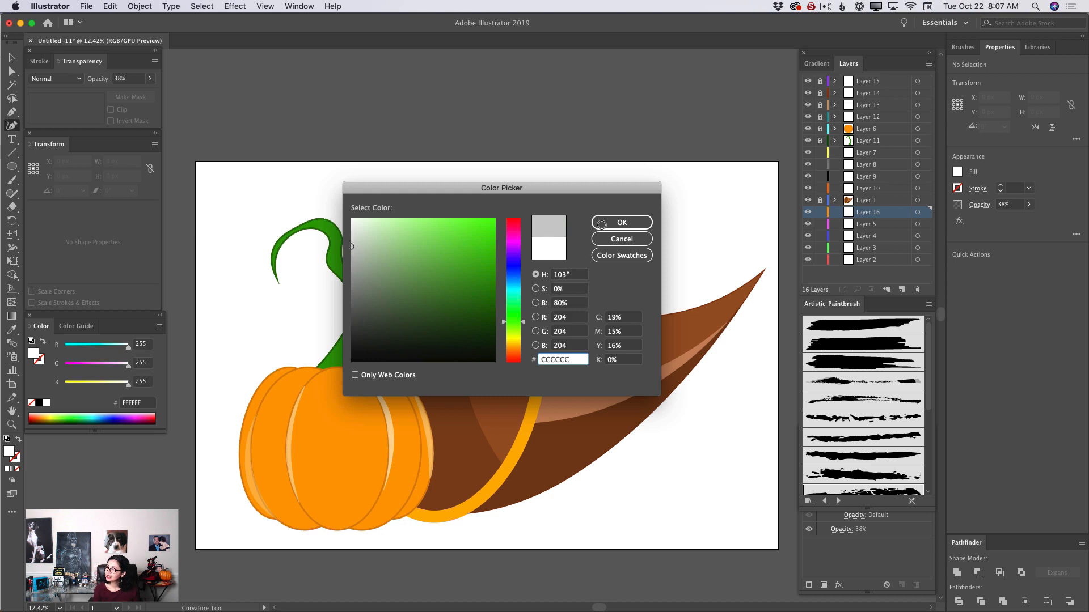
click(610, 224)
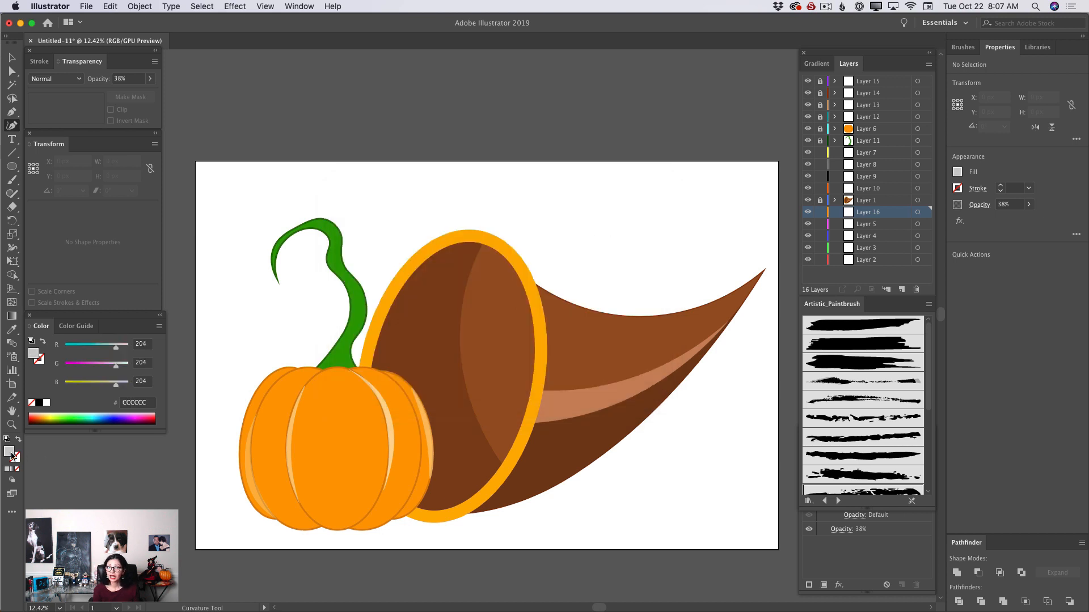
Step: Draw a closed light-grey ground shadow about 5406 by 1675 px beneath the pumpkin and along the horn's underside, rounding out its lower edge
click(250, 504)
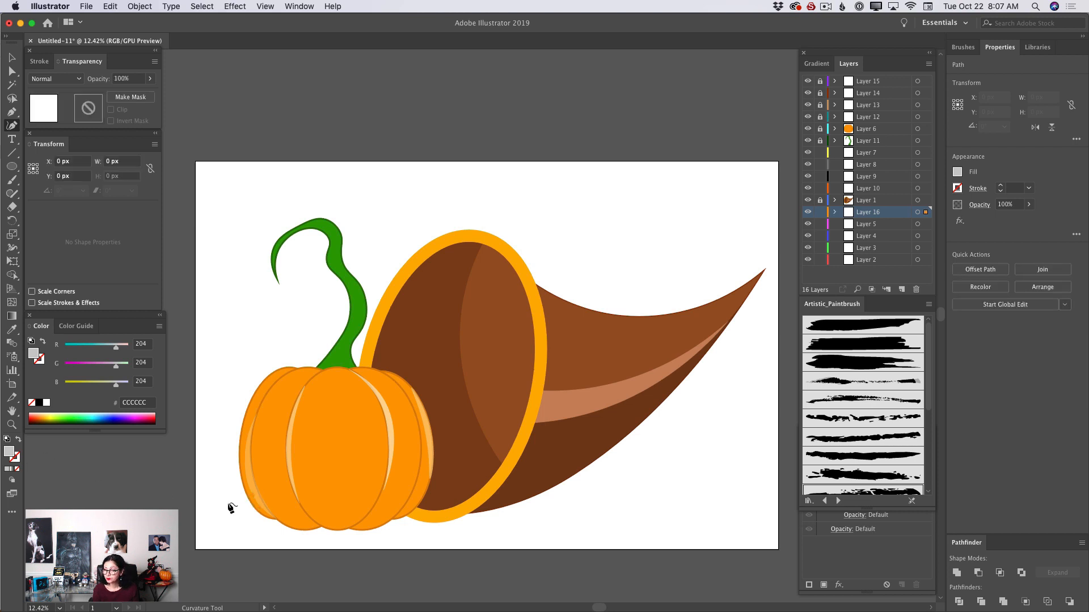
click(223, 505)
click(219, 531)
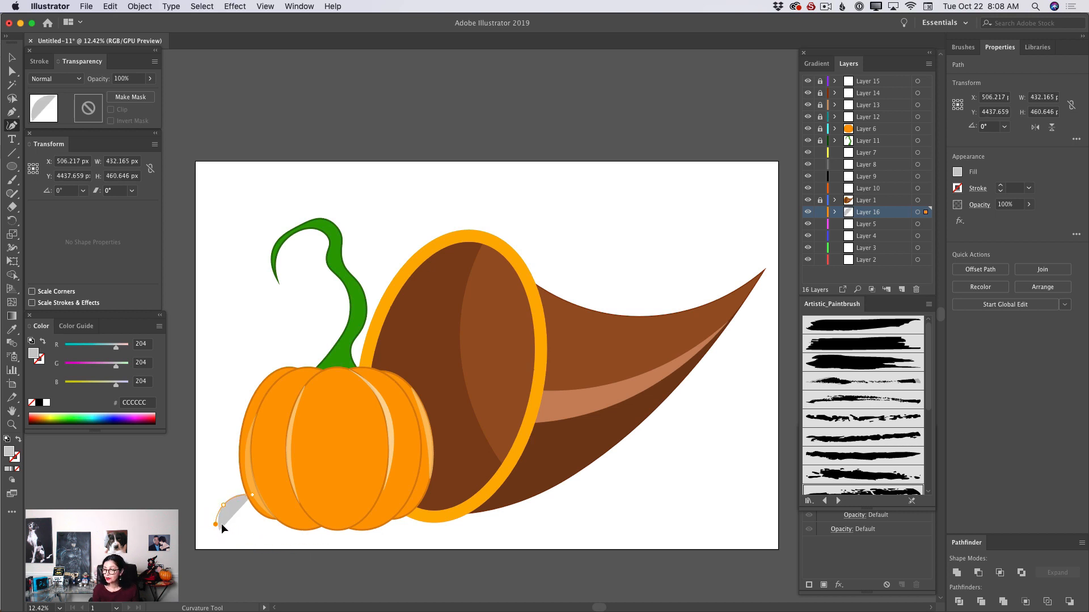
drag(216, 526, 213, 526)
click(242, 538)
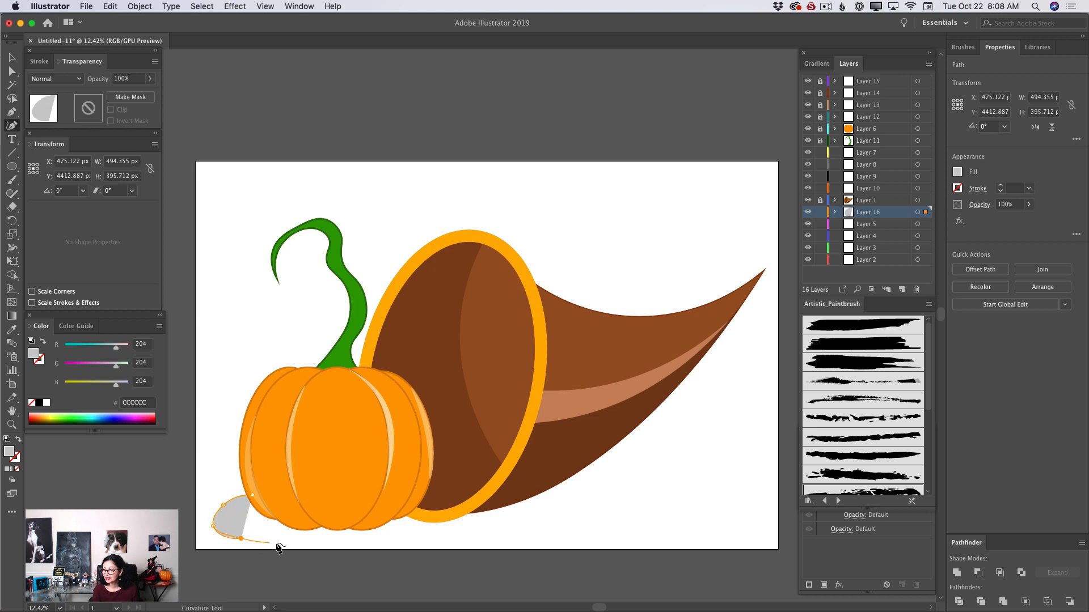
click(279, 542)
click(345, 550)
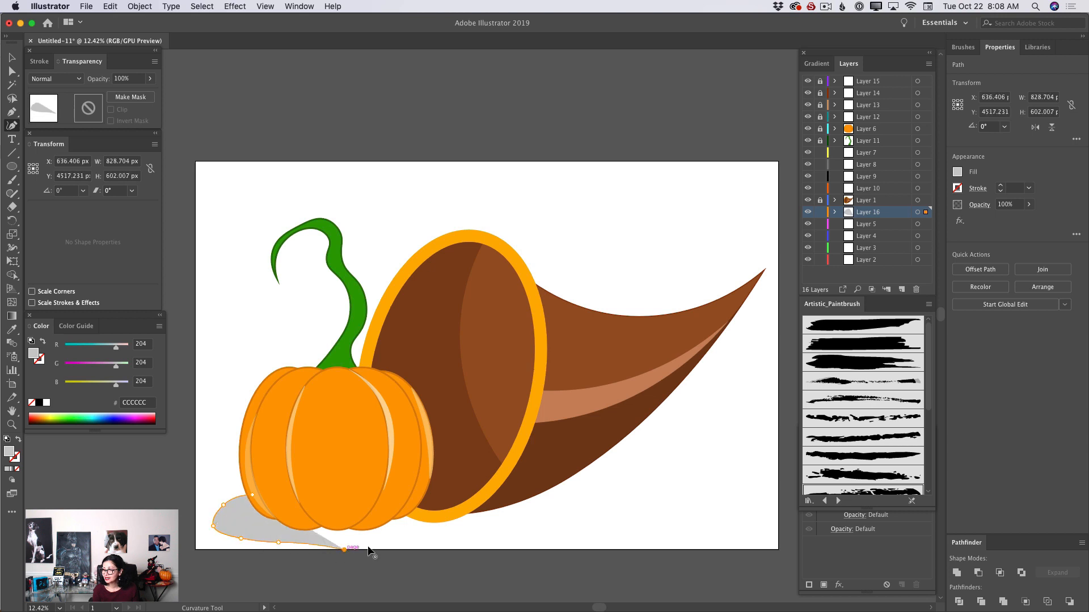
click(420, 532)
click(457, 533)
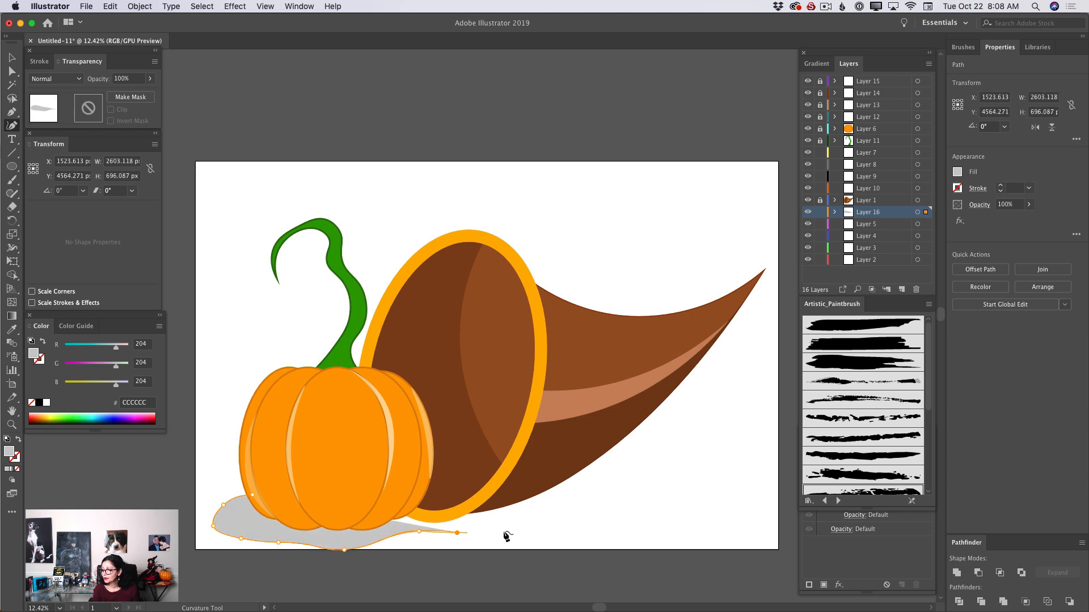
click(559, 506)
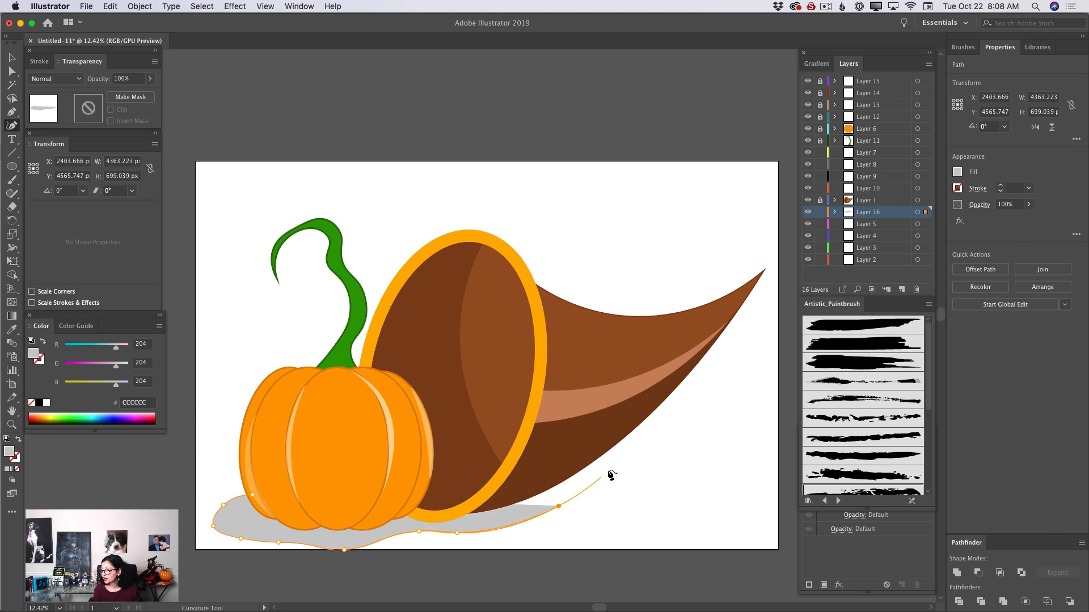
click(641, 423)
click(475, 488)
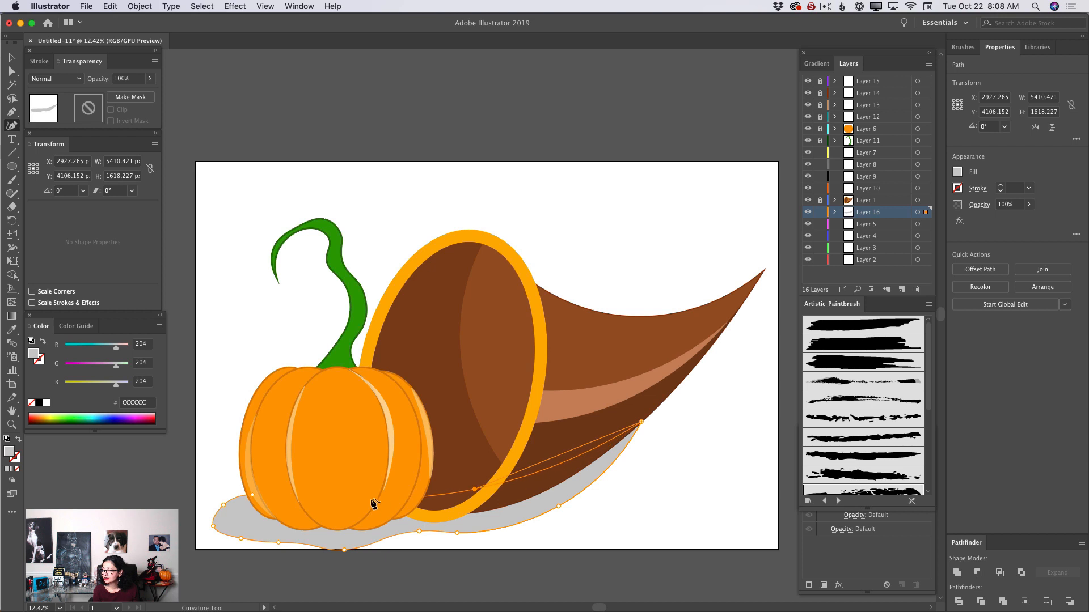
click(253, 499)
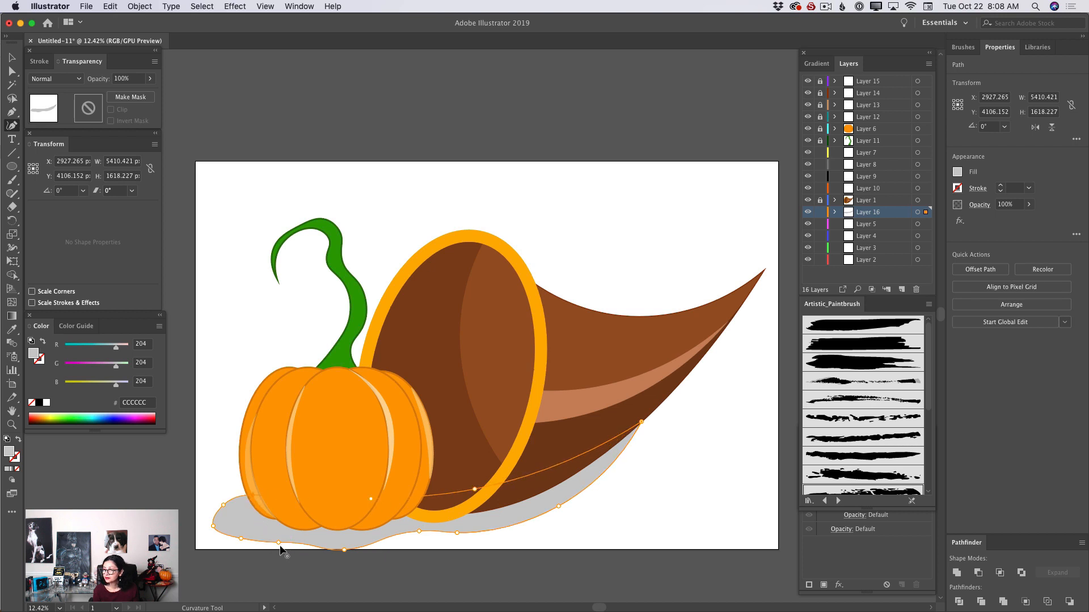
drag(278, 545, 256, 553)
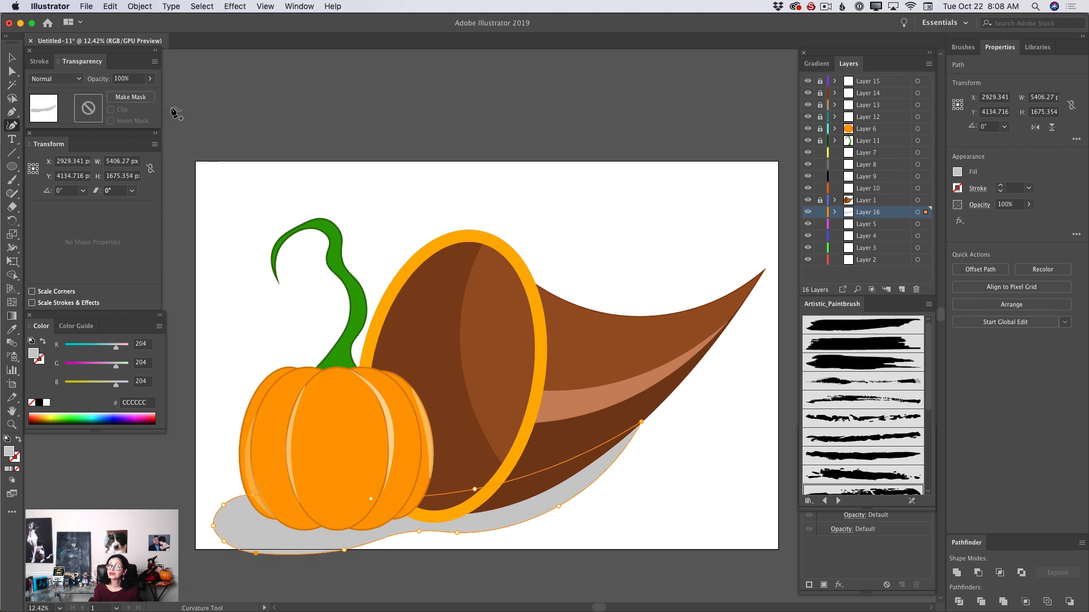
Step: Set the light-grey ground shadow's opacity to 45% and lock its layer
click(151, 79)
drag(148, 93, 124, 93)
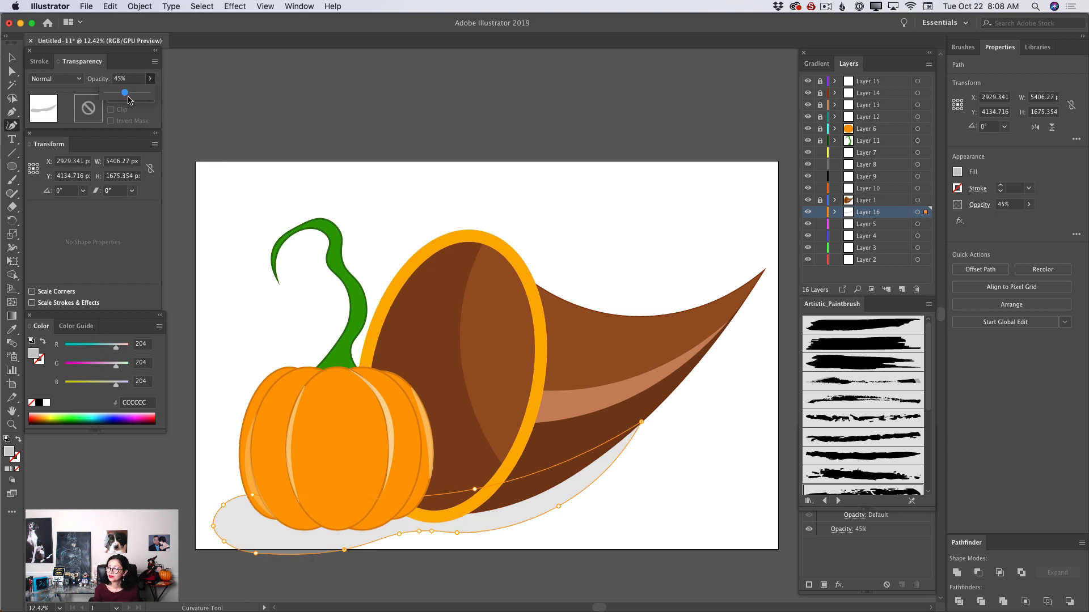
click(819, 212)
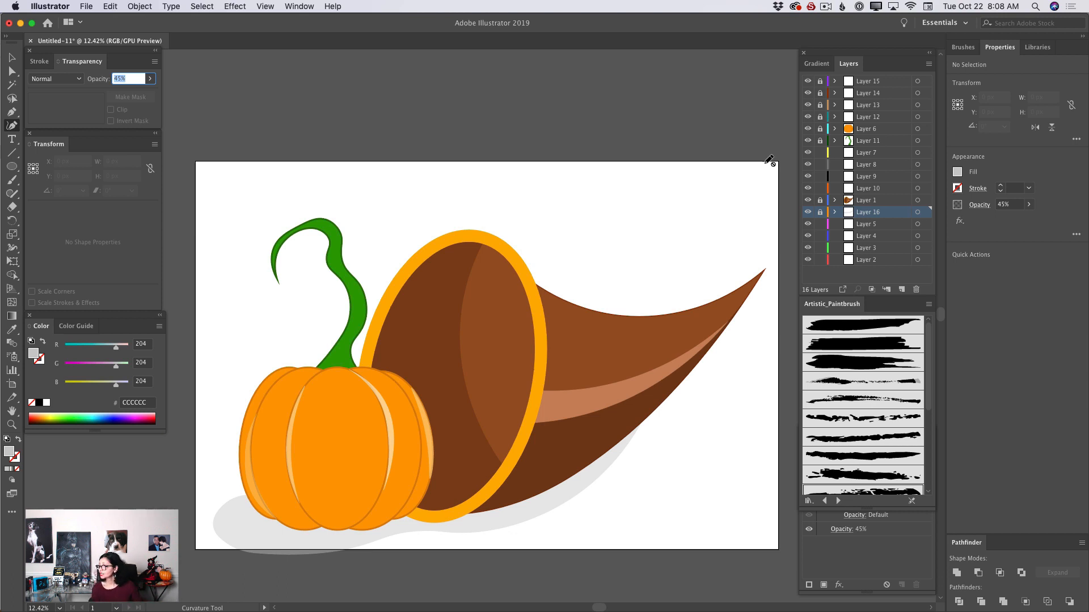
Step: Add a new layer above the ground shadow's layer and set the fill colour to darker grey 828282
click(902, 290)
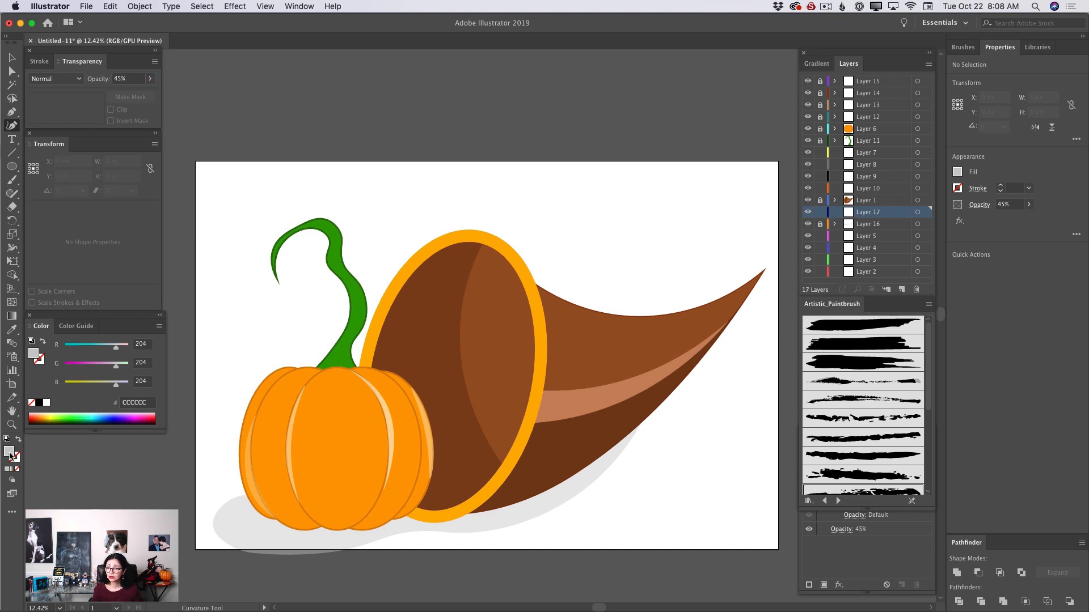
double_click(9, 453)
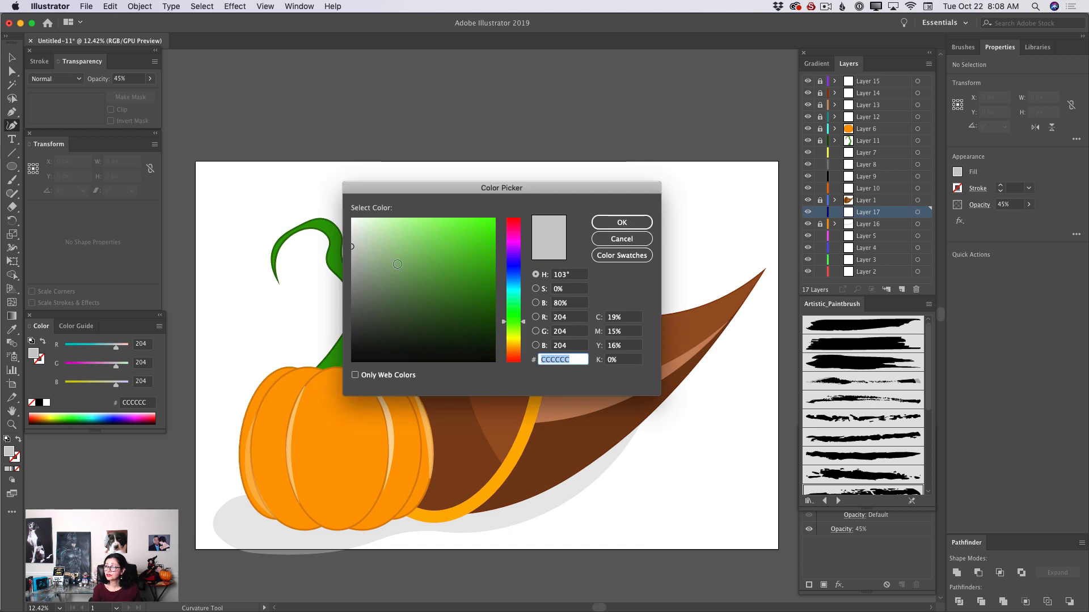
text(828282)
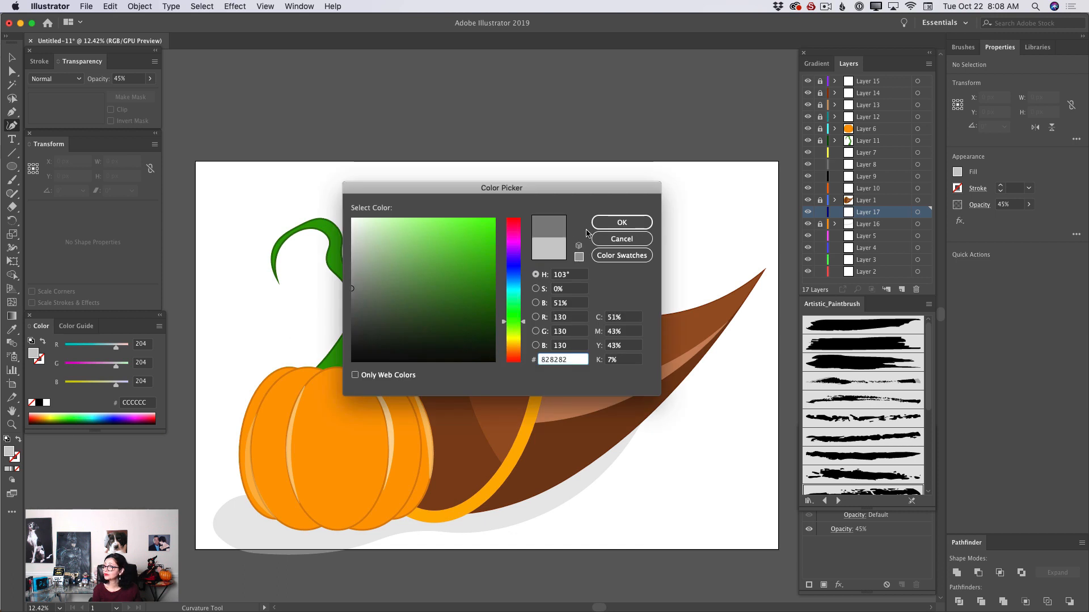
click(602, 223)
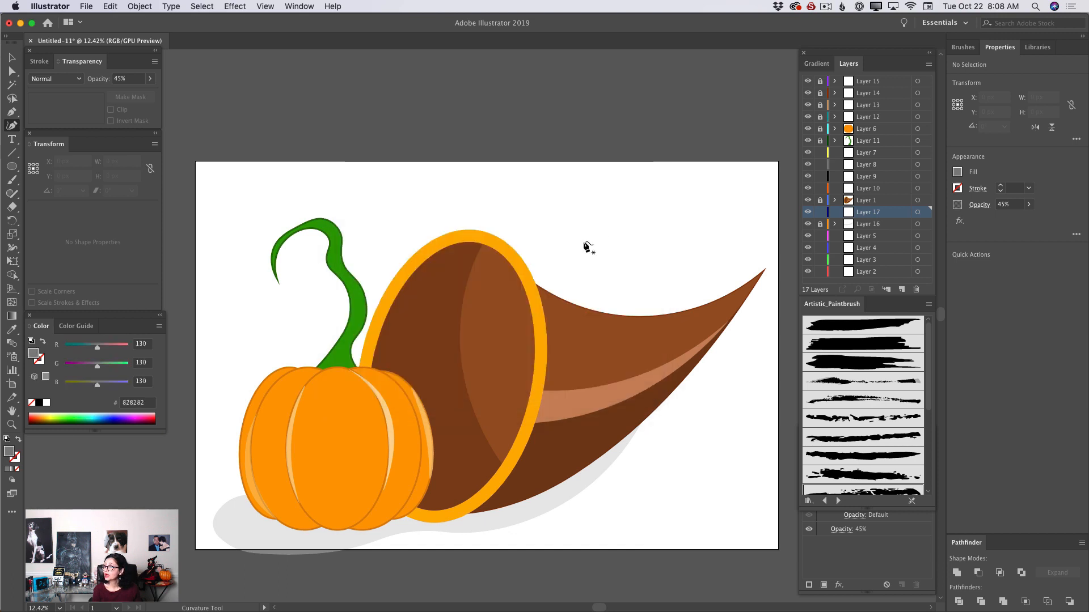
Step: Start a dark-grey contact shadow with a wavy curve about 1742 by 417 px just below the pumpkin's bottom edge
click(255, 508)
click(271, 522)
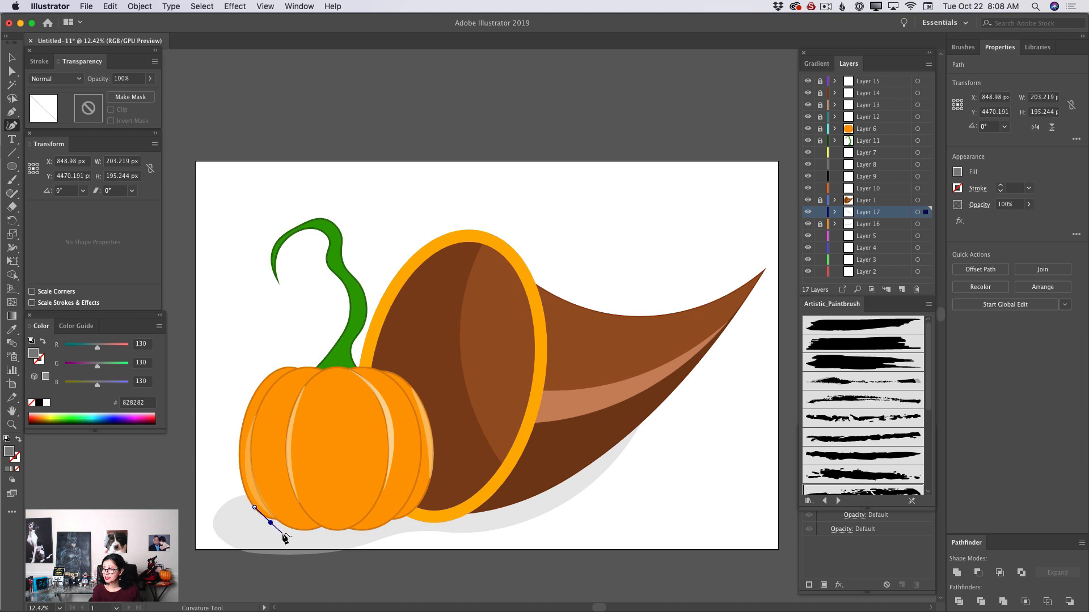
click(281, 528)
click(296, 539)
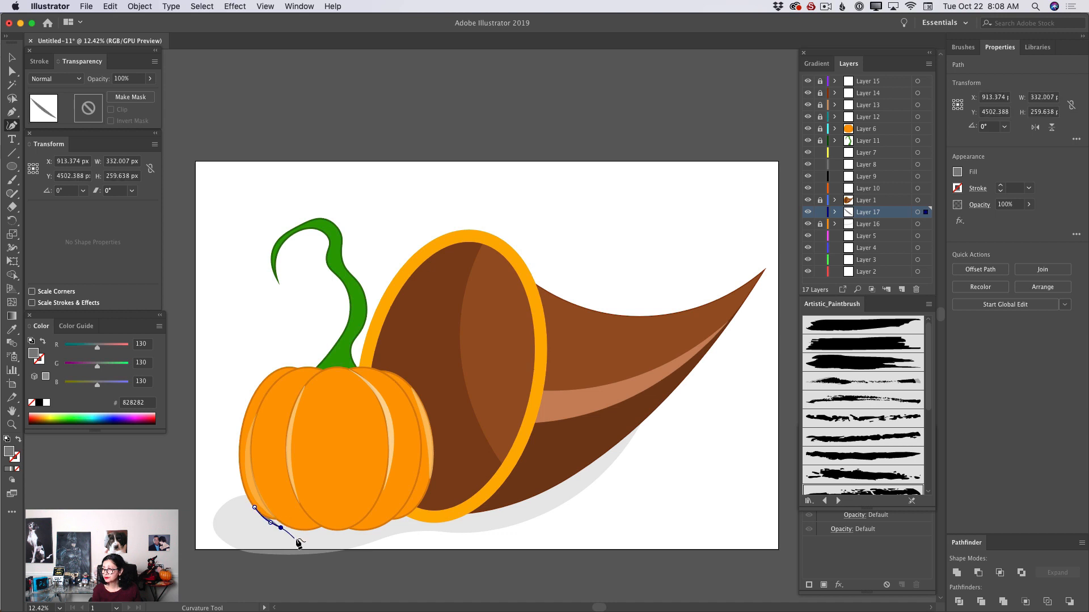
click(324, 536)
click(336, 540)
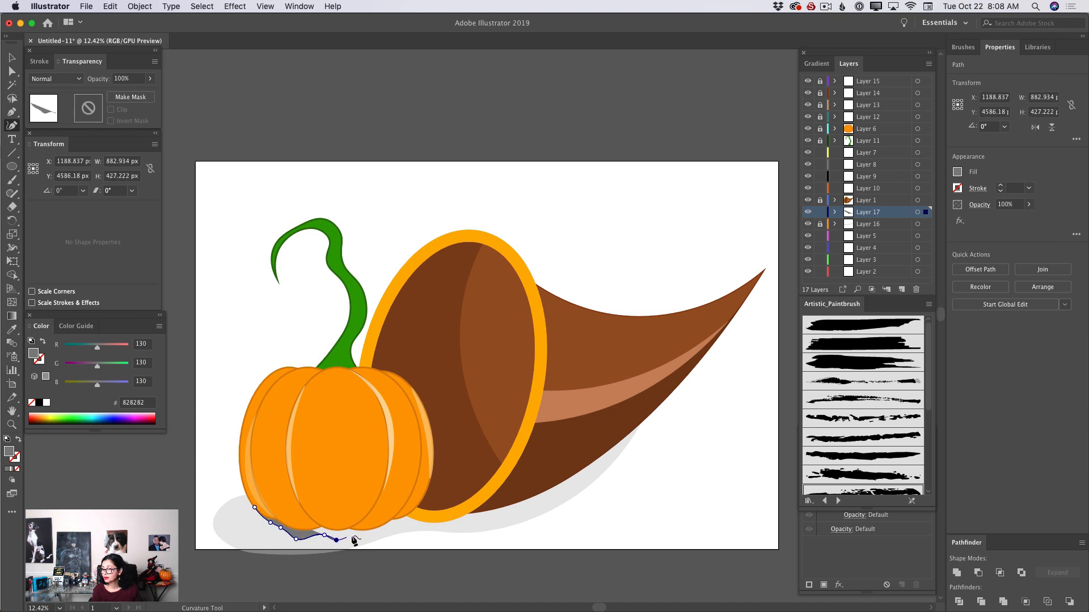
click(352, 536)
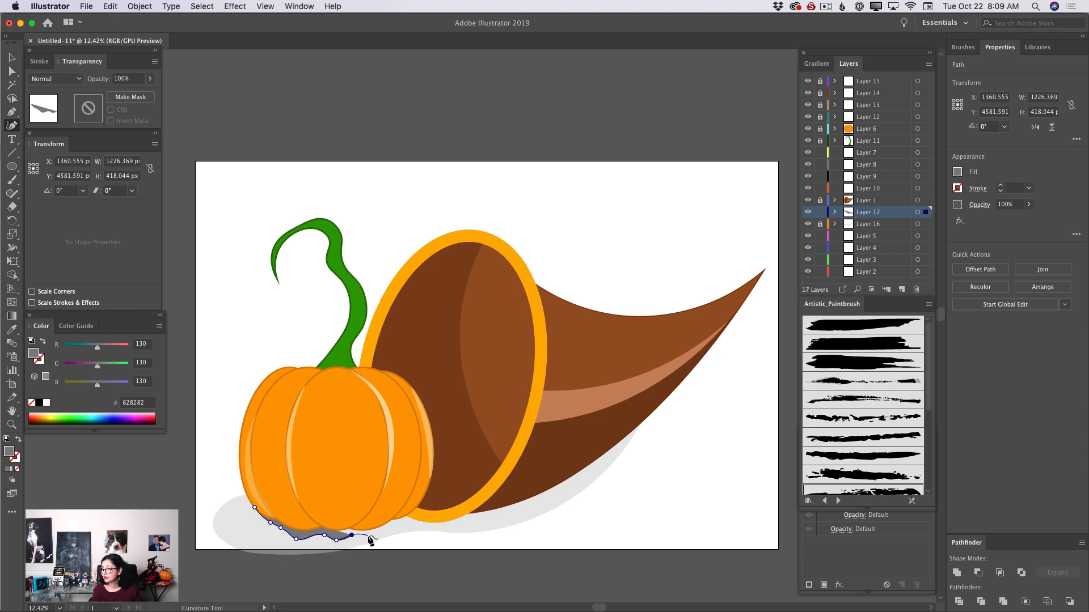
click(368, 535)
click(393, 525)
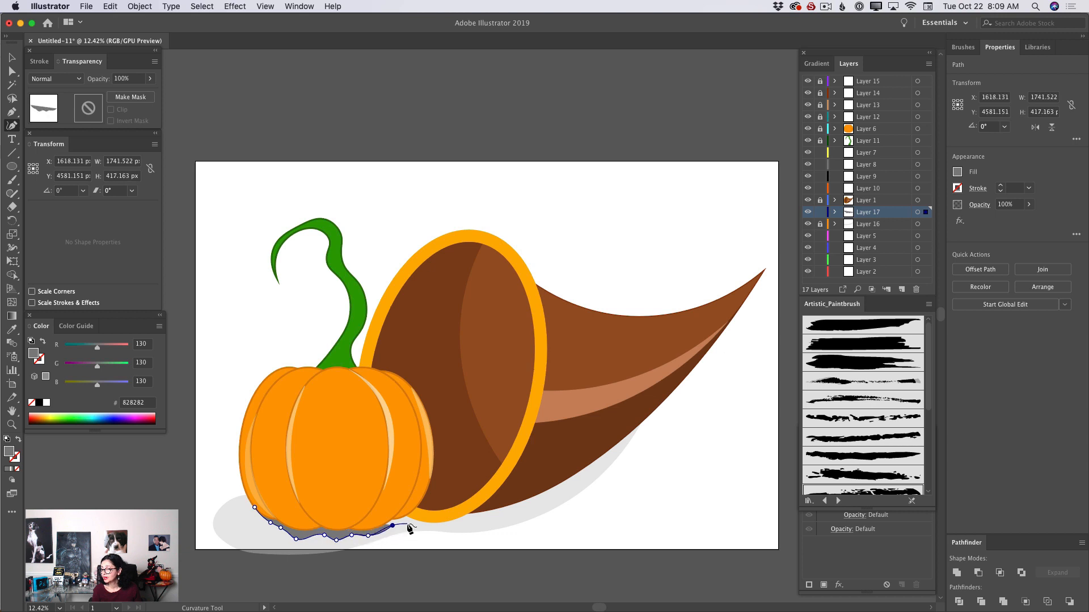
Step: Extend the dark contact shadow along the horn's underside, close it behind the artwork and tighten its lower edge to about 4405 by 1033 px
click(406, 521)
click(428, 526)
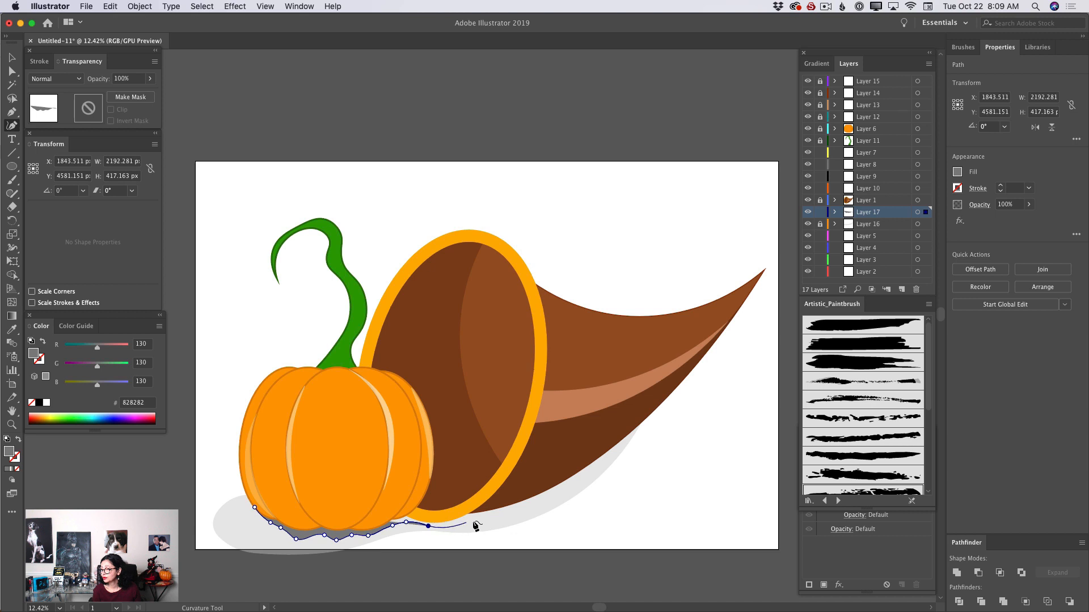
click(455, 523)
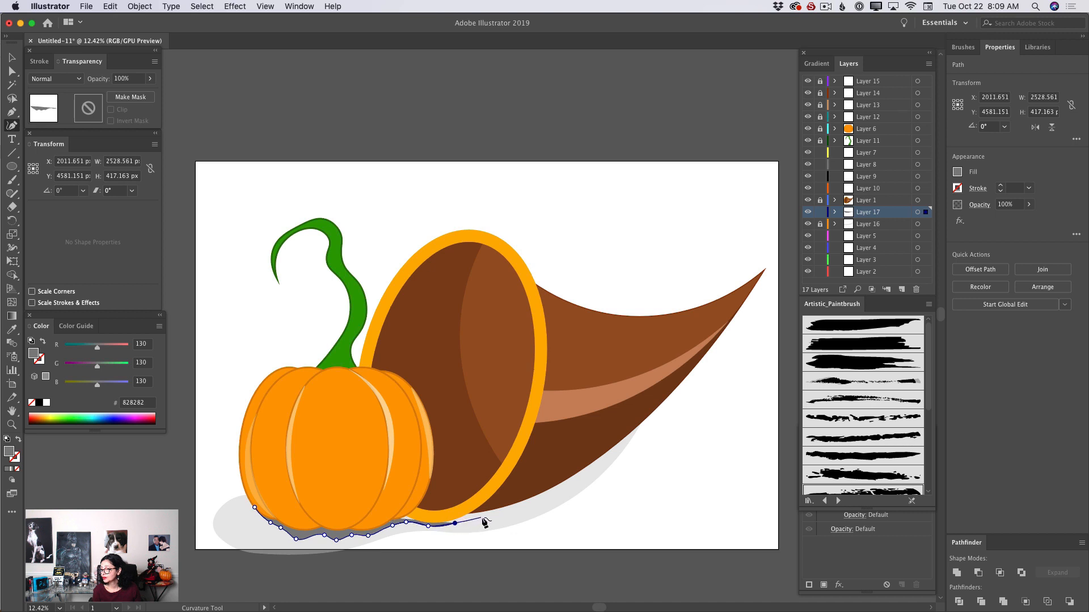
click(482, 517)
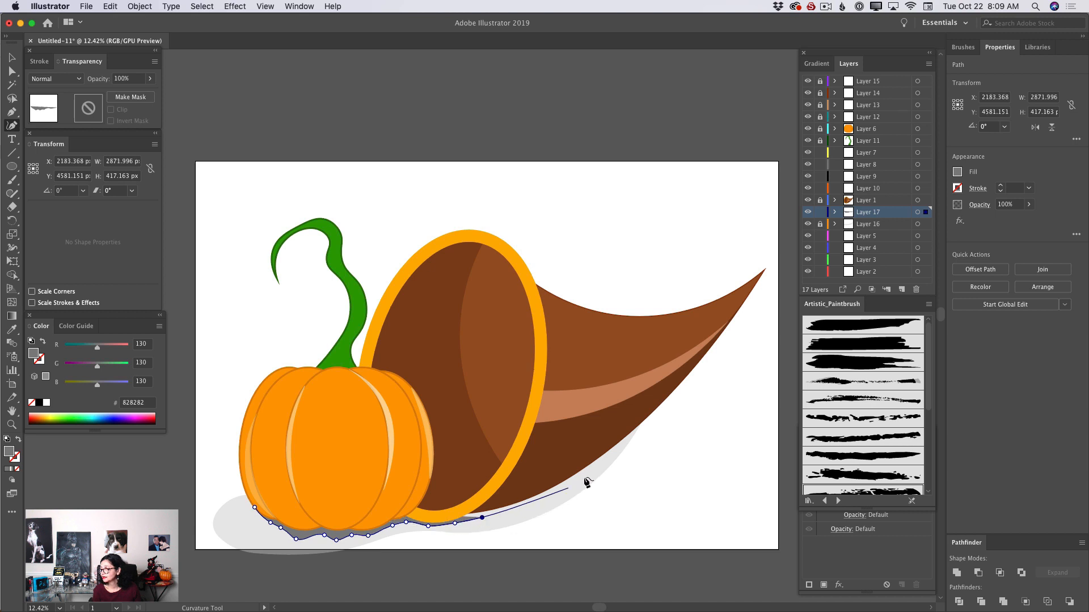
click(545, 497)
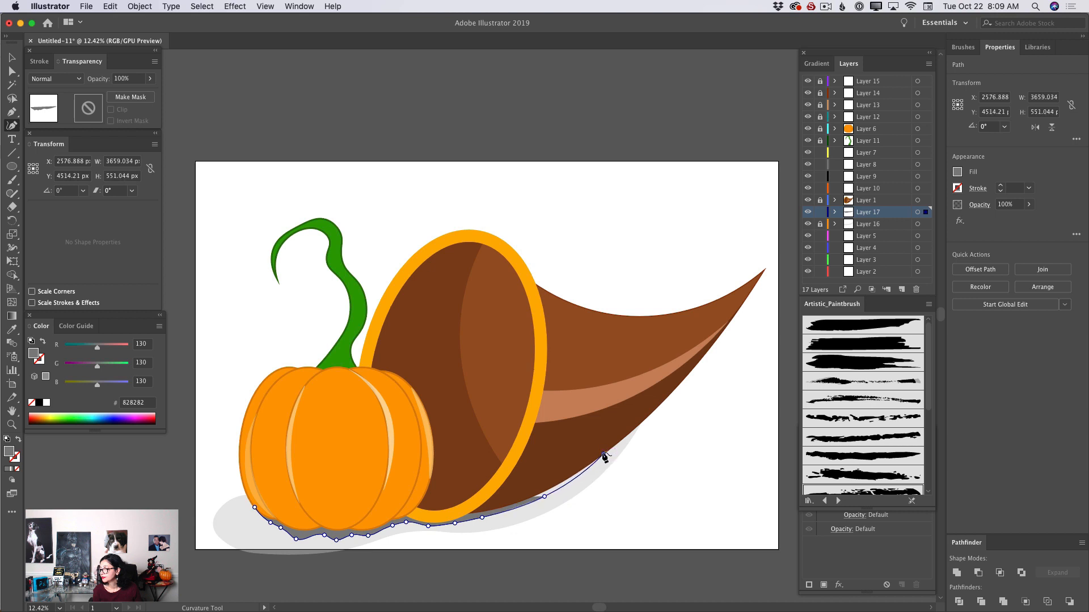
click(603, 454)
click(391, 508)
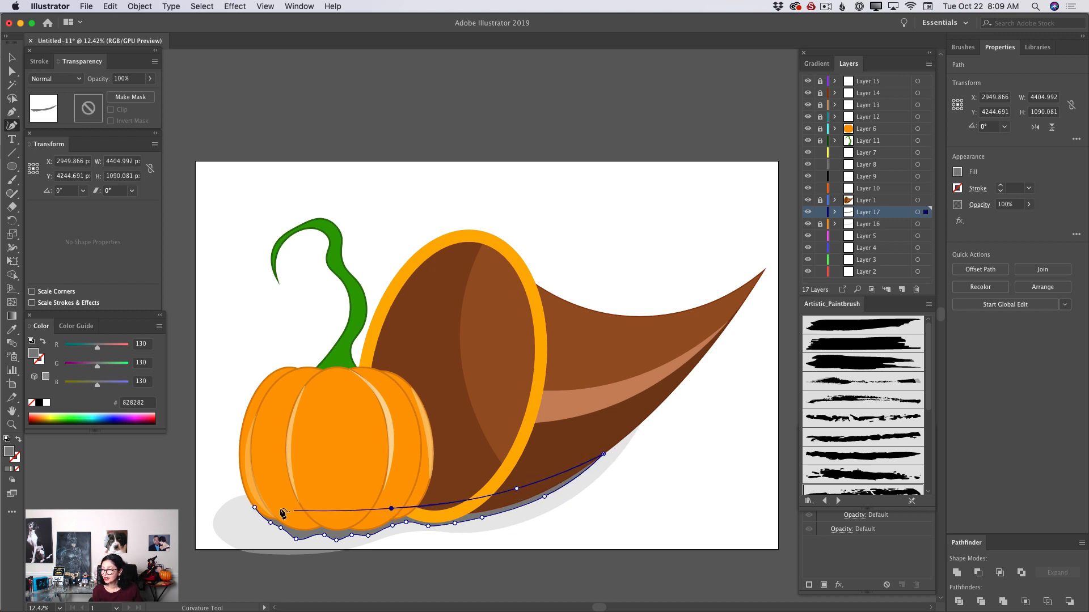
click(272, 504)
click(254, 508)
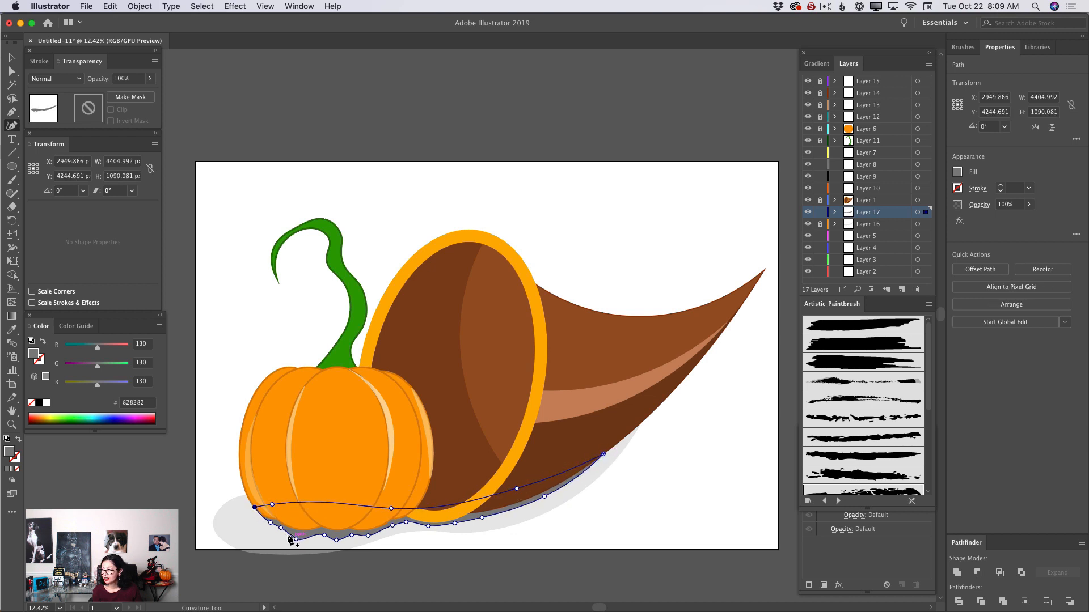
drag(296, 539, 370, 533)
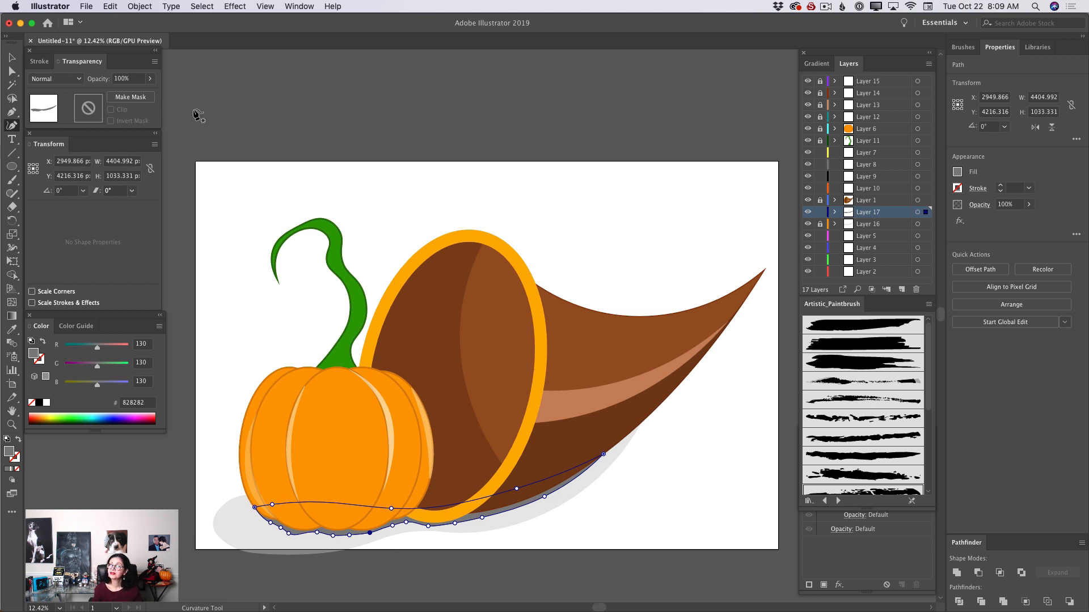
Step: Set the dark contact shadow's opacity to 66% and lock its layer
click(150, 78)
drag(149, 93, 134, 93)
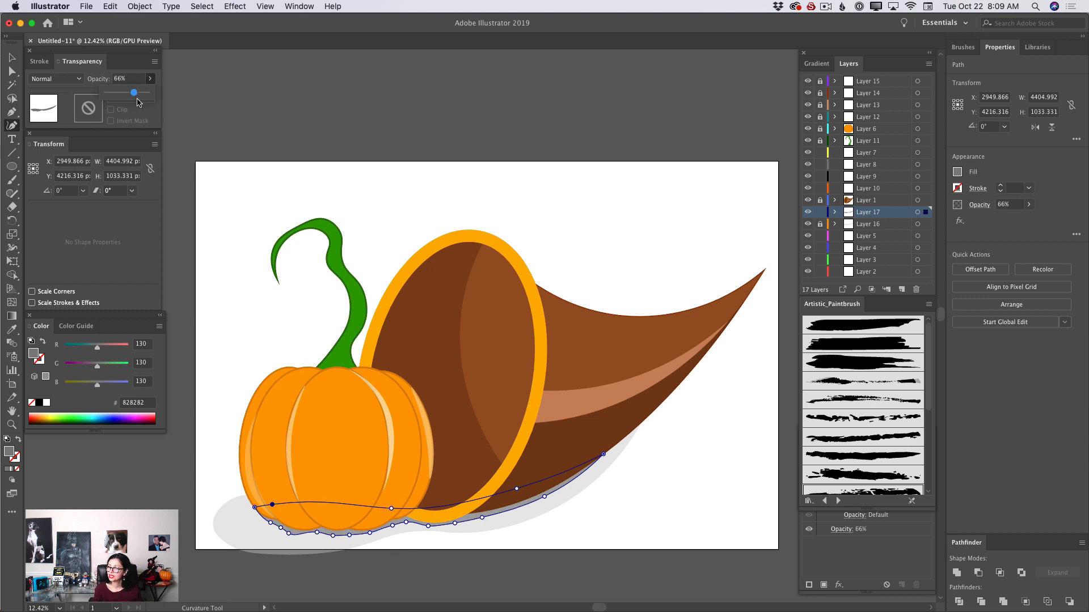
click(820, 211)
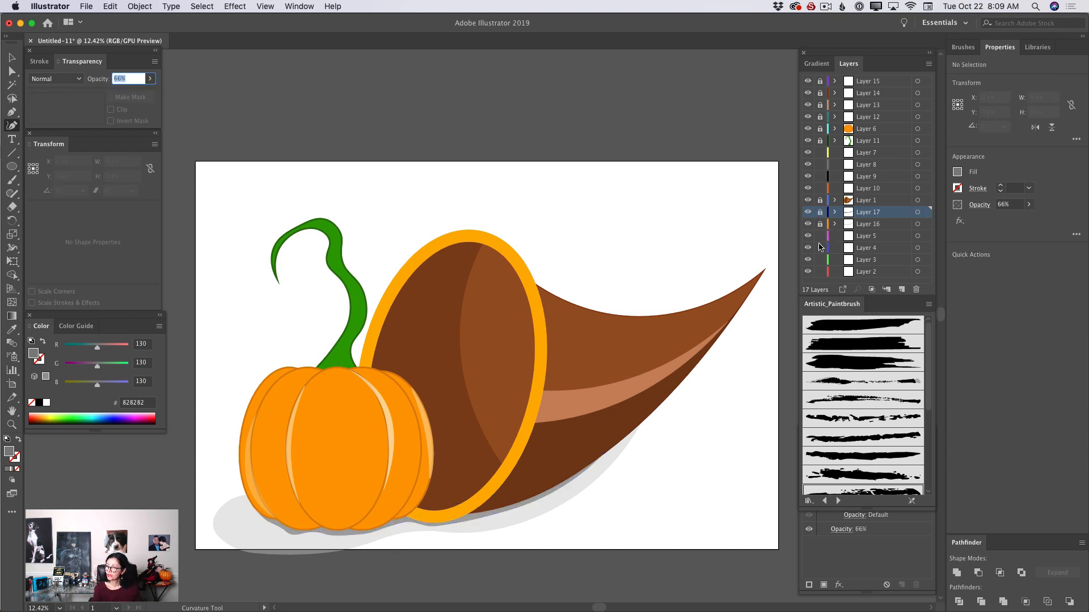